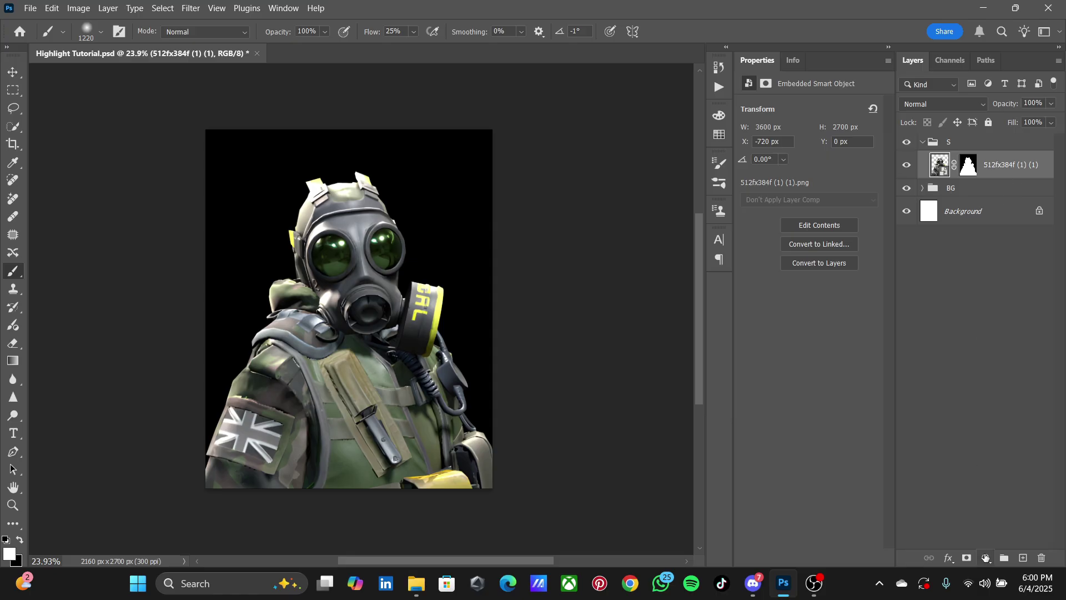
# Open the fill/adjustment layer menu at the bottom of the Layers panel.
pyautogui.click(985, 557)
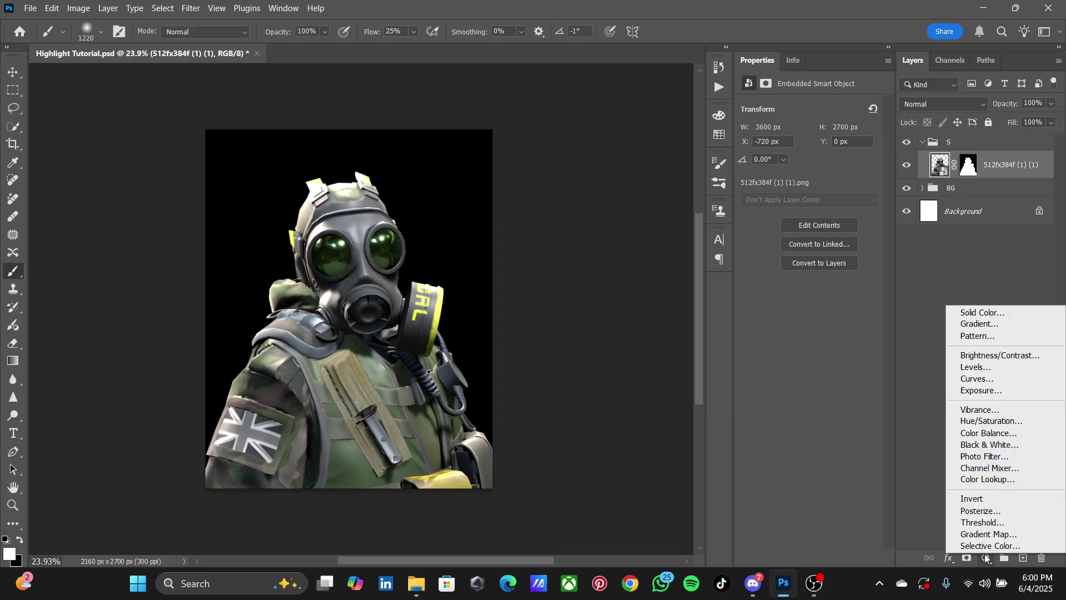
# Add a Levels adjustment clipped to the soldier with output white at 125, comparing before and after.
pyautogui.click(994, 367)
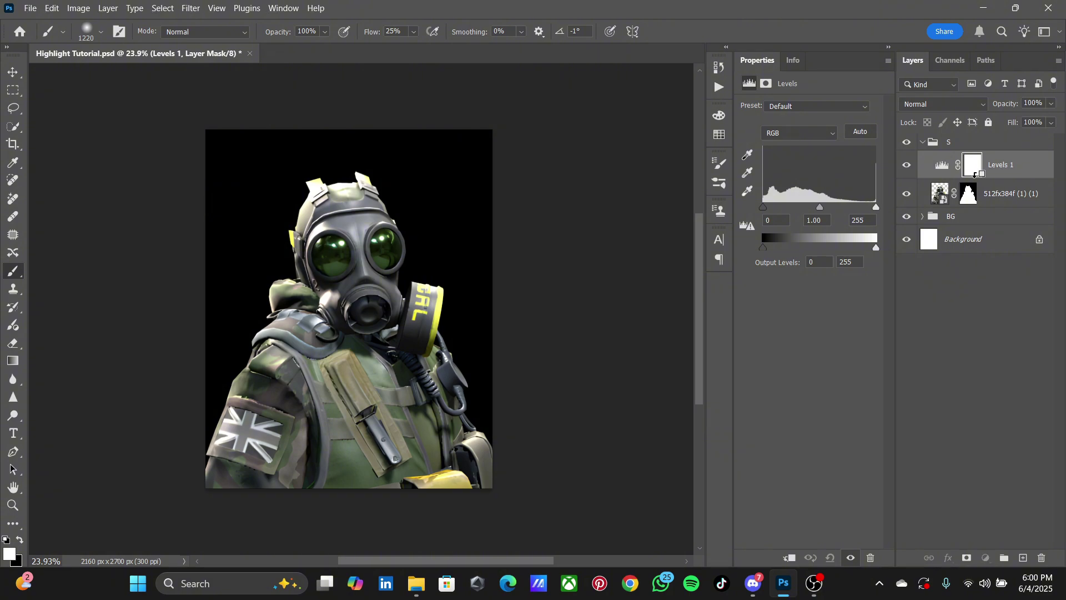
pyautogui.keyDown('alt'); pyautogui.click(974, 179); pyautogui.keyUp('alt')
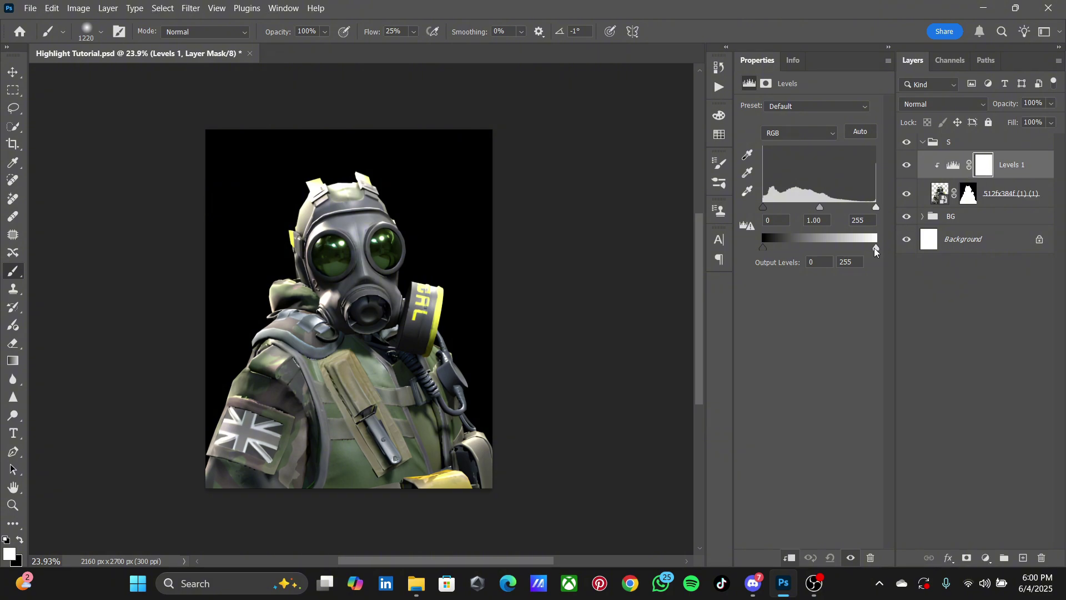
pyautogui.moveTo(875, 251); pyautogui.dragTo(820, 249)
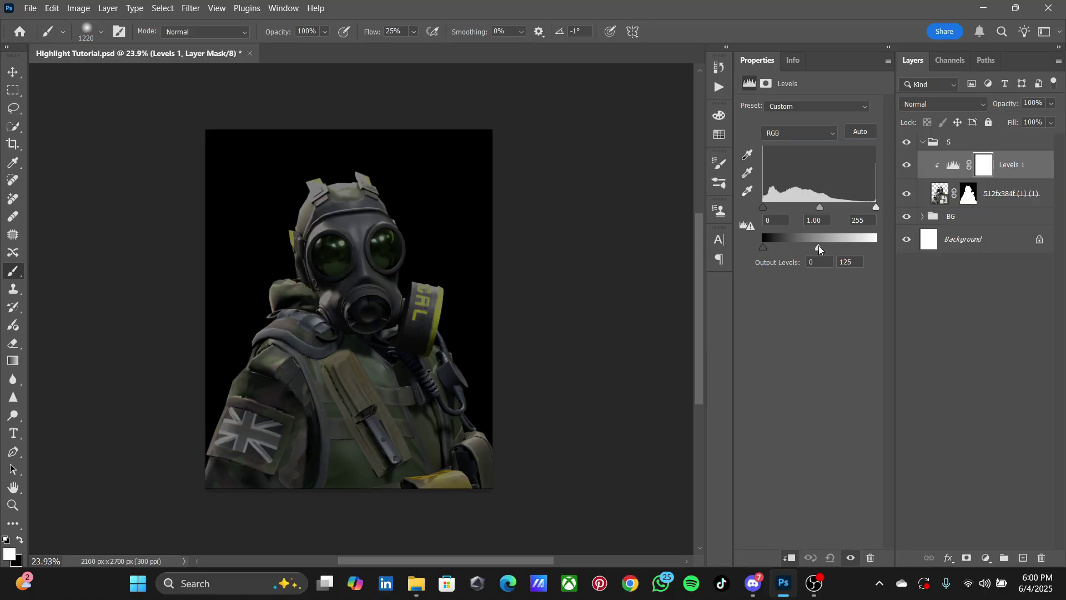
pyautogui.click(906, 165)
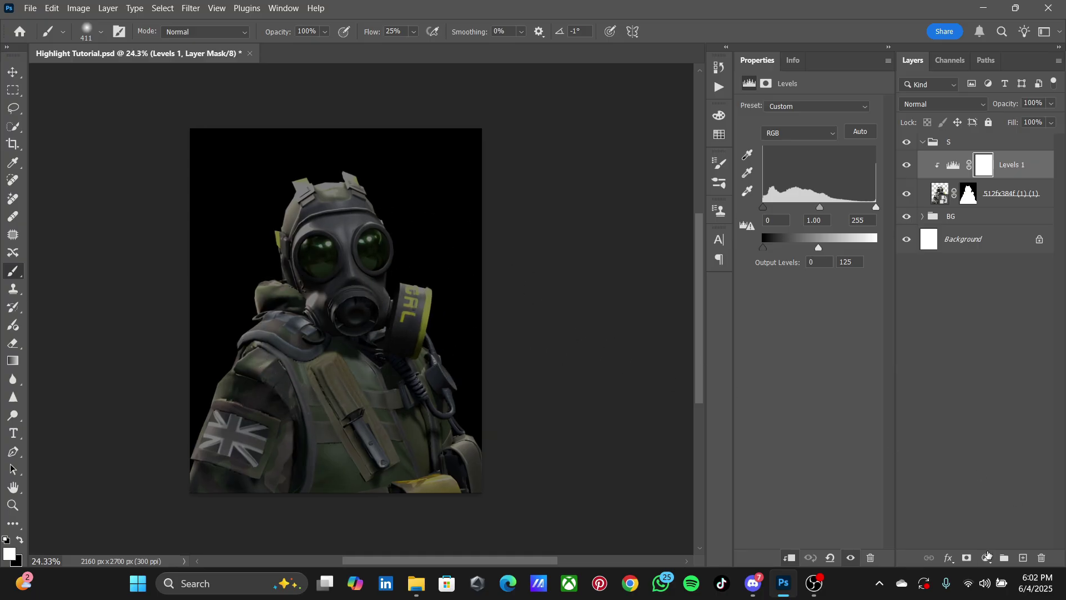
pyautogui.click(986, 558)
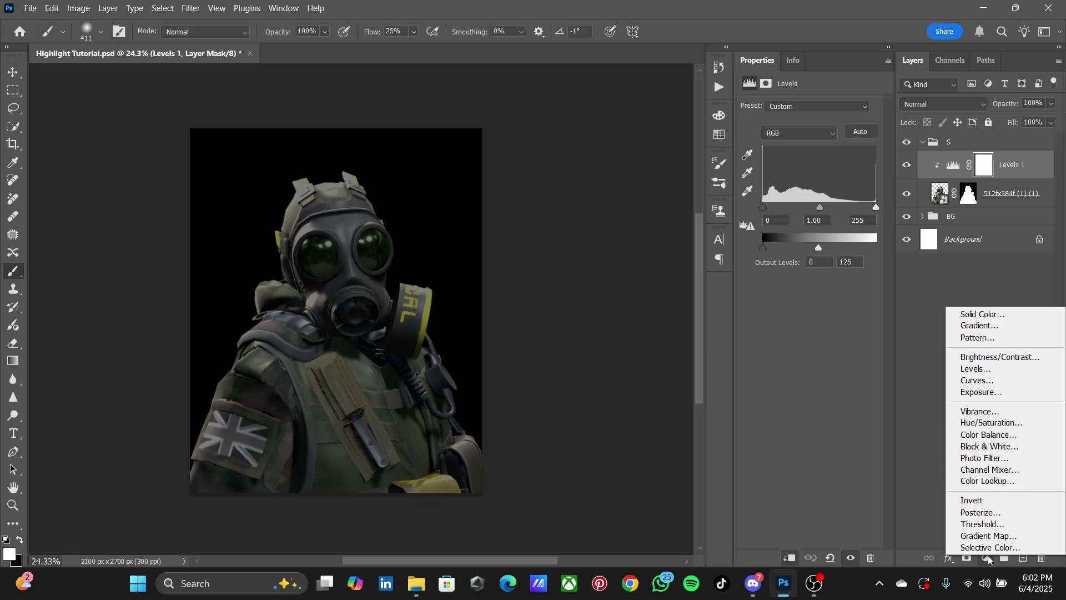
# Add a clipped Exposure adjustment at about +2.96 and select its layer mask.
pyautogui.click(981, 391)
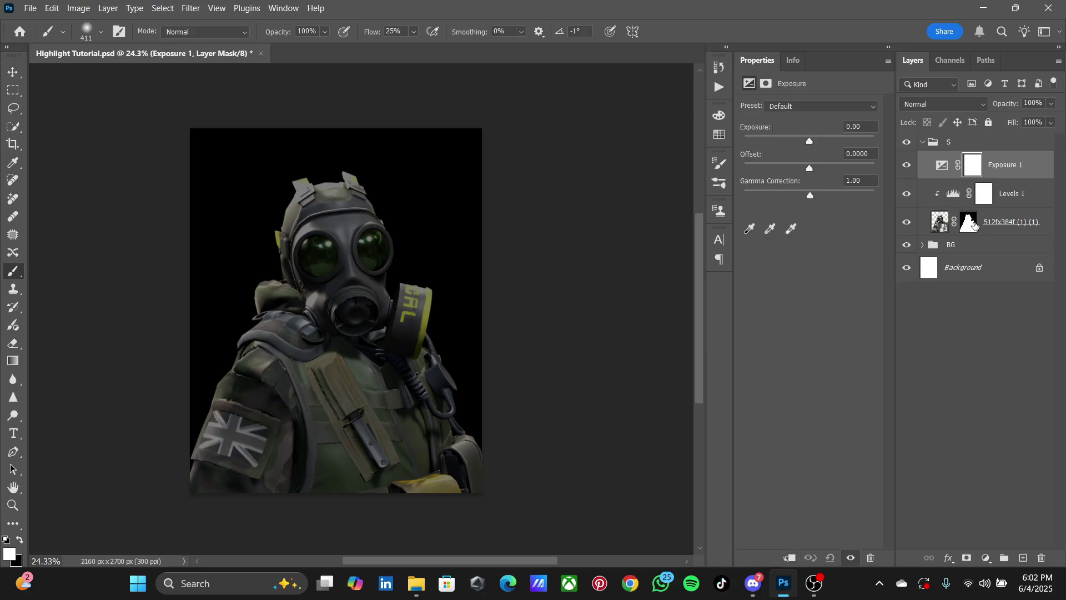
pyautogui.keyDown('alt'); pyautogui.click(985, 177); pyautogui.keyUp('alt')
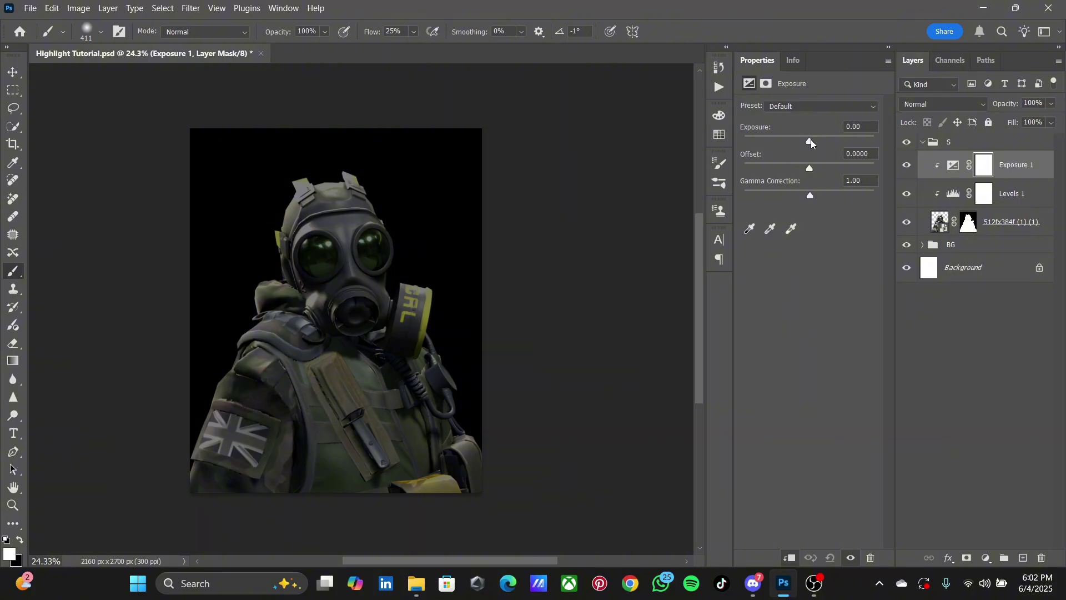
pyautogui.moveTo(808, 139); pyautogui.dragTo(838, 152)
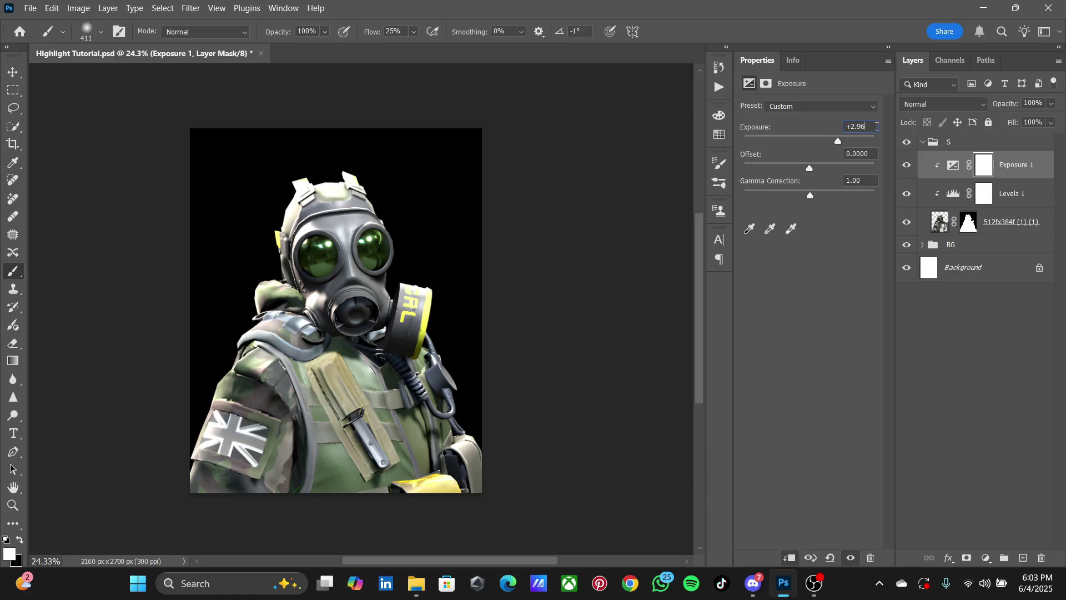
pyautogui.click(985, 169)
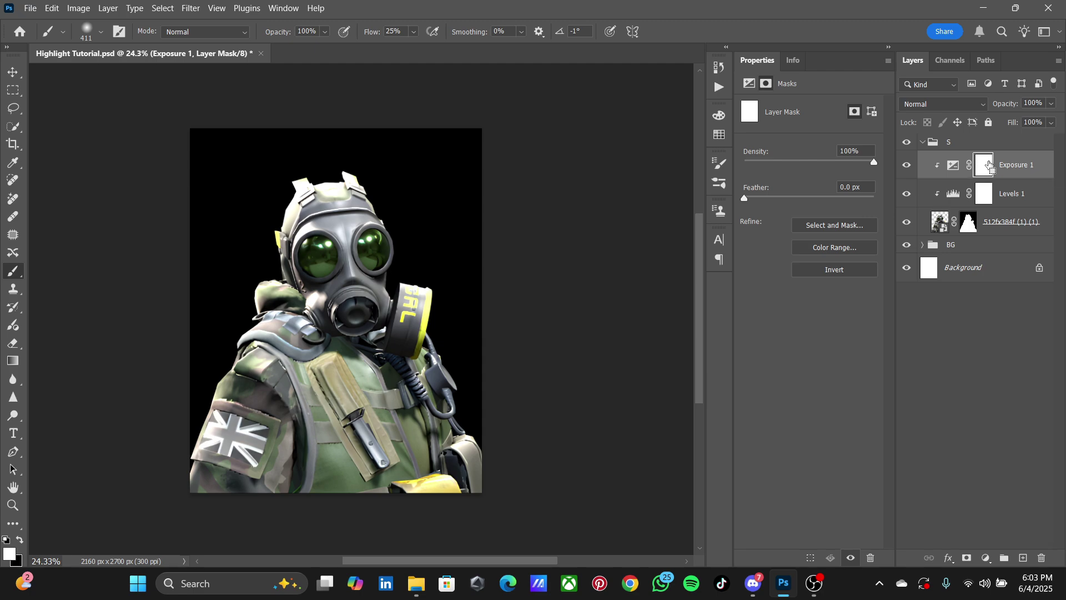
# Invert the Exposure mask and paint white highlights on the helmet edges, top and plates.
pyautogui.hotkey('ctrl', 'i')
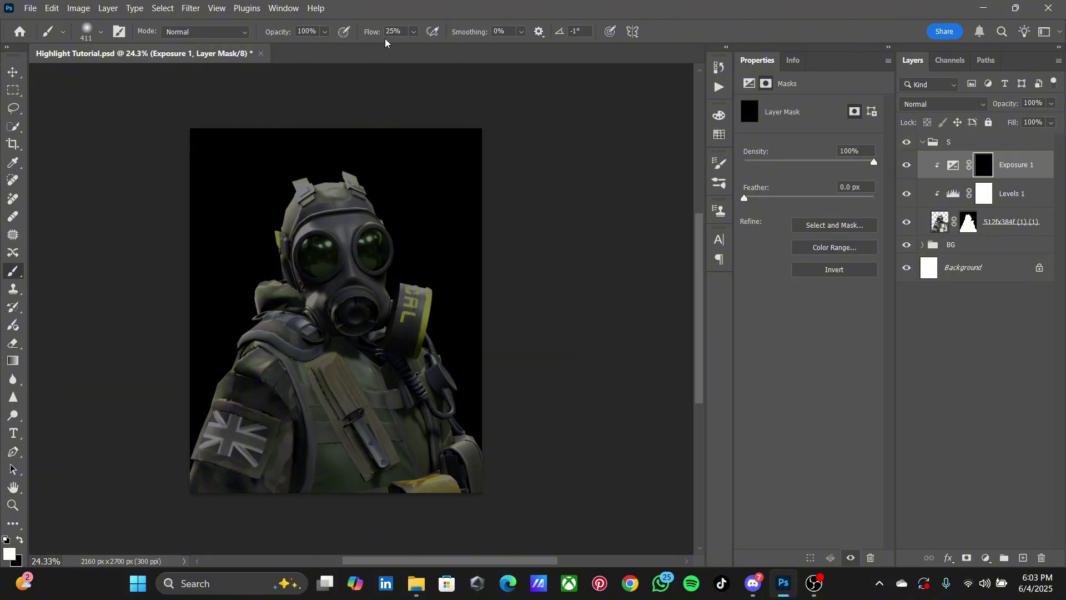
pyautogui.scroll(3, 286, 166)
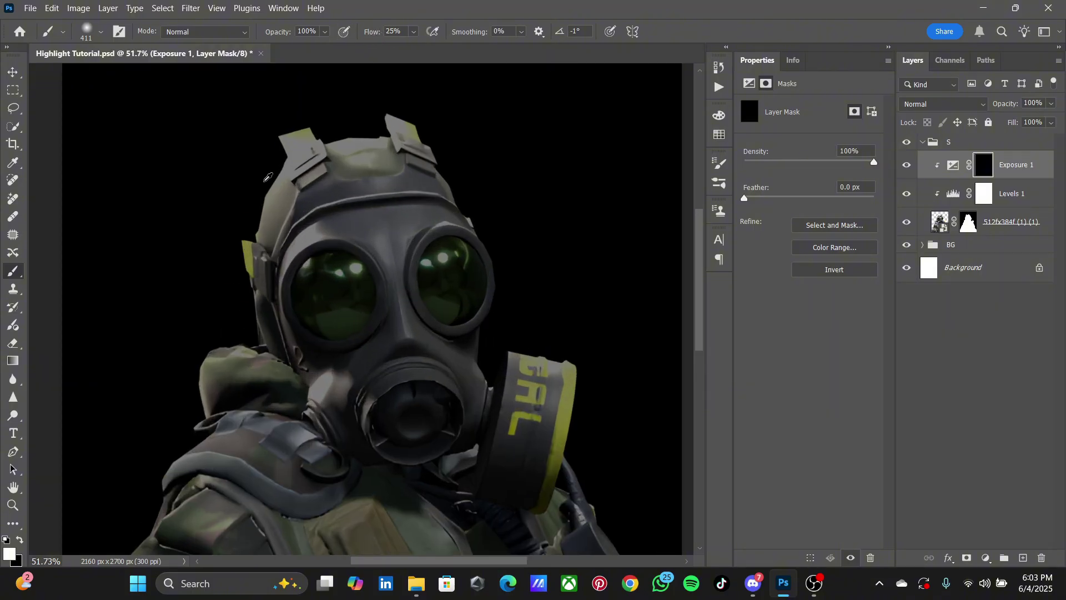
pyautogui.scroll(3, 286, 143)
pyautogui.moveTo(286, 142); pyautogui.dragTo(274, 166)
pyautogui.moveTo(262, 263); pyautogui.dragTo(297, 119)
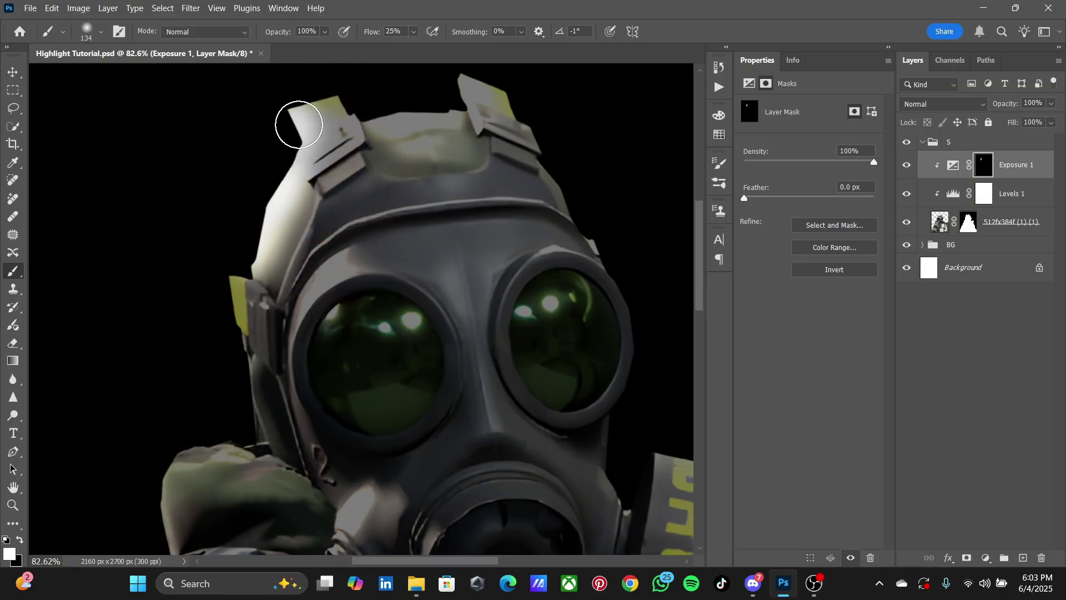
pyautogui.scroll(-3, 305, 183)
pyautogui.scroll(-1, 376, 162)
pyautogui.scroll(3, 333, 206)
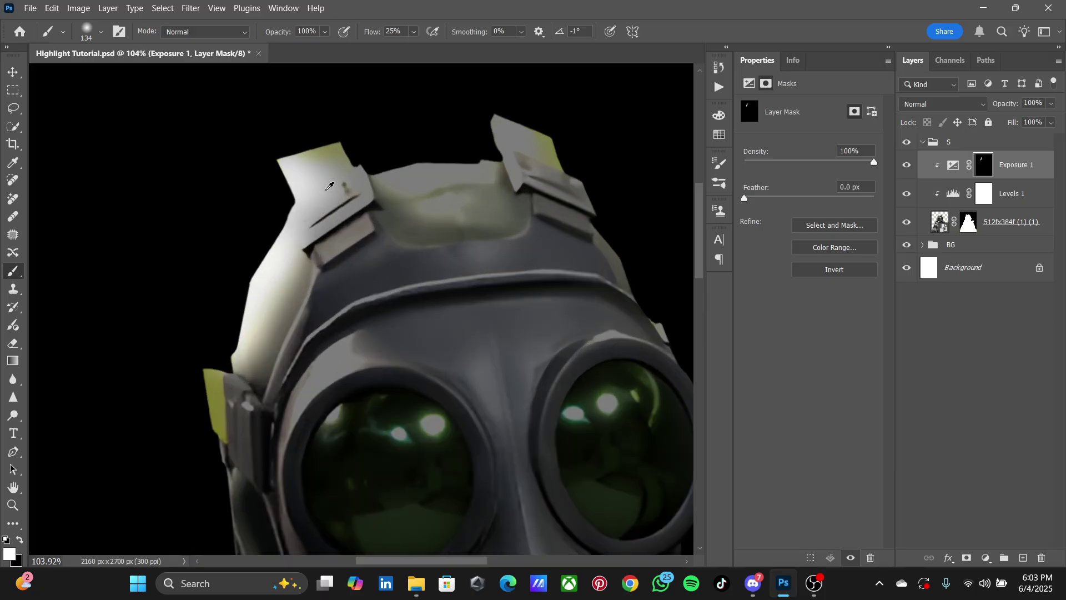
pyautogui.scroll(2, 327, 211)
pyautogui.moveTo(307, 236)
pyautogui.mouseDown()
pyautogui.moveTo(552, 179)
pyautogui.moveTo(533, 161)
pyautogui.moveTo(610, 195)
pyautogui.mouseUp()
pyautogui.press('[')
pyautogui.press('[')
# Paint highlights on the hand holding the gas mask and the shoulder strap.
pyautogui.press('[')
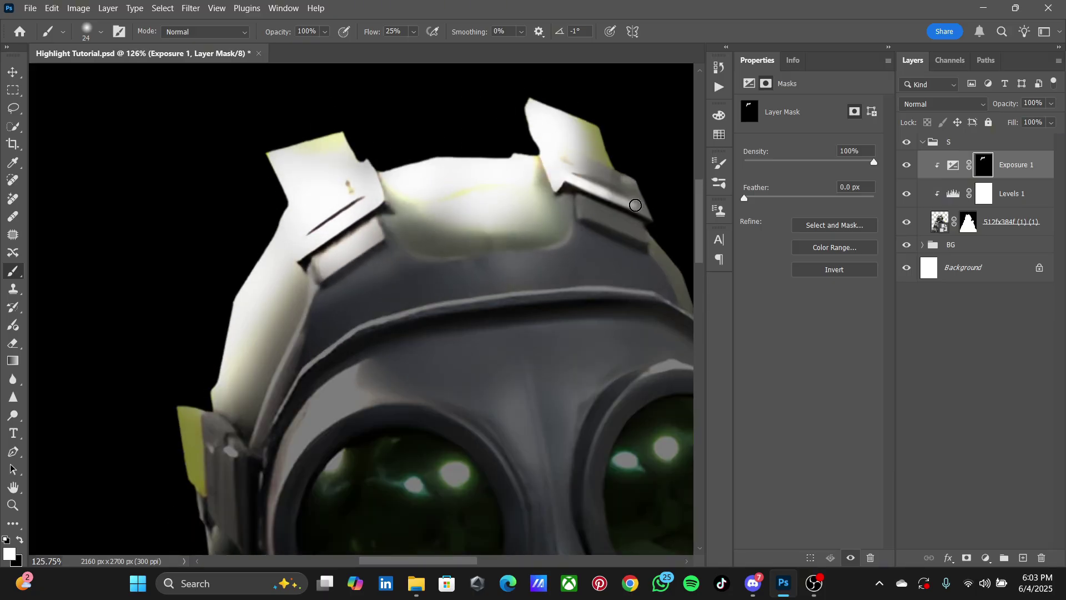
pyautogui.moveTo(249, 288)
pyautogui.mouseDown()
pyautogui.moveTo(262, 433)
pyautogui.moveTo(295, 352)
pyautogui.moveTo(380, 302)
pyautogui.moveTo(309, 333)
pyautogui.moveTo(238, 386)
pyautogui.mouseUp()
pyautogui.scroll(-3, 380, 302)
pyautogui.scroll(-2, 309, 333)
pyautogui.press('[')
pyautogui.moveTo(284, 333); pyautogui.dragTo(388, 367)
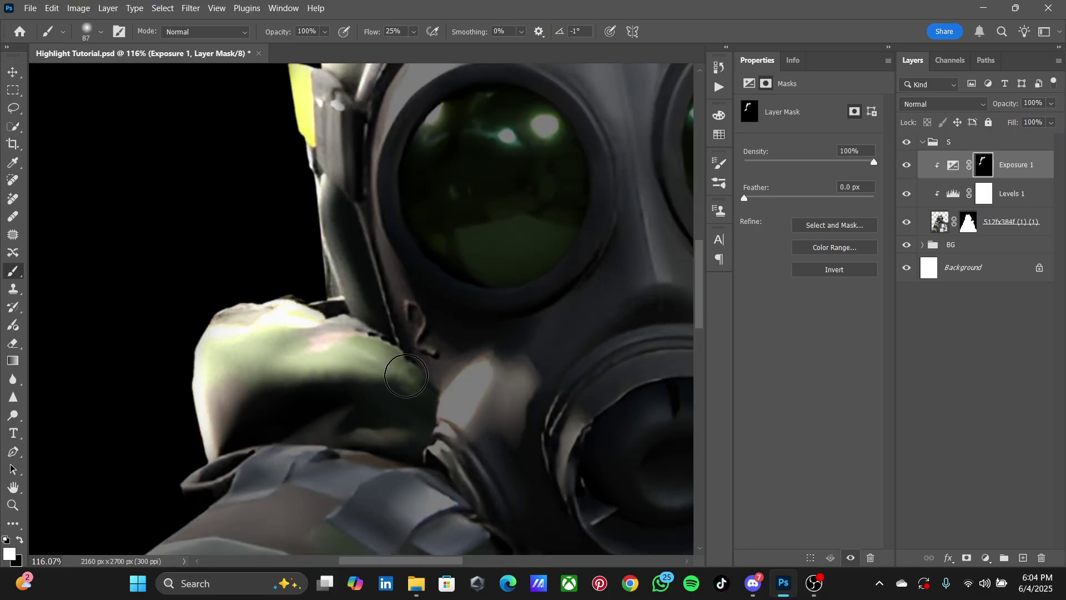
pyautogui.scroll(-3, 388, 366)
pyautogui.press('[')
pyautogui.press('[')
pyautogui.press('[')
pyautogui.moveTo(276, 357)
pyautogui.mouseDown()
pyautogui.moveTo(286, 302)
pyautogui.moveTo(333, 286)
pyautogui.moveTo(352, 316)
pyautogui.moveTo(335, 264)
pyautogui.moveTo(399, 185)
pyautogui.moveTo(528, 226)
pyautogui.moveTo(443, 306)
pyautogui.moveTo(424, 238)
pyautogui.moveTo(430, 269)
pyautogui.mouseUp()
pyautogui.scroll(-2, 335, 264)
pyautogui.scroll(-5, 376, 331)
pyautogui.press('[')
# Paint remaining edge details and the upper and lower goggle rims.
pyautogui.scroll(-5, 269, 231)
pyautogui.press(']')
pyautogui.moveTo(222, 211); pyautogui.dragTo(170, 291)
pyautogui.scroll(-3, 119, 433)
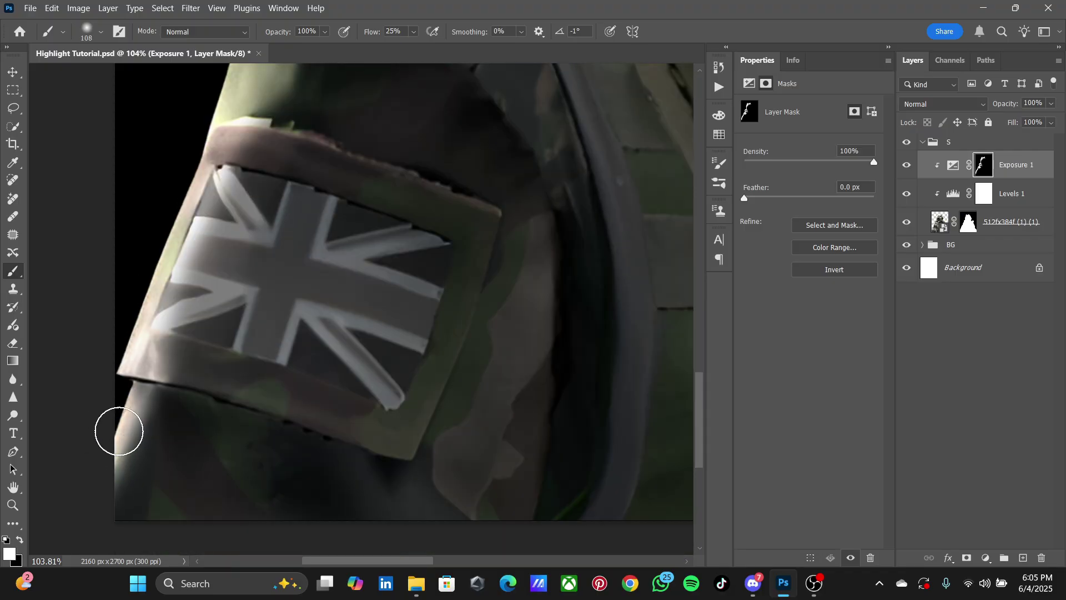
pyautogui.scroll(-3, 222, 333)
pyautogui.scroll(4, 278, 333)
pyautogui.press('[')
pyautogui.press('[')
pyautogui.press('[')
pyautogui.moveTo(249, 400)
pyautogui.mouseDown()
pyautogui.moveTo(312, 454)
pyautogui.moveTo(268, 357)
pyautogui.moveTo(316, 311)
pyautogui.mouseUp()
pyautogui.scroll(4, 317, 311)
pyautogui.press(']')
pyautogui.scroll(1, 185, 198)
pyautogui.moveTo(185, 198)
pyautogui.mouseDown()
pyautogui.moveTo(260, 95)
pyautogui.moveTo(323, 147)
pyautogui.mouseUp()
pyautogui.scroll(3, 361, 222)
pyautogui.moveTo(393, 298)
pyautogui.mouseDown()
pyautogui.moveTo(317, 407)
pyautogui.moveTo(303, 268)
pyautogui.mouseUp()
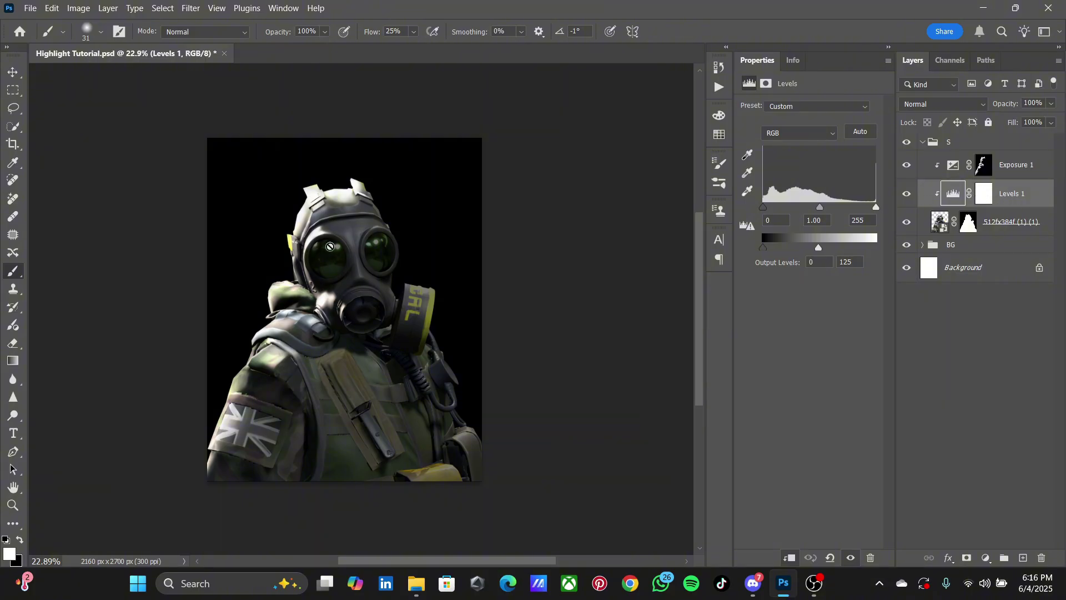
# Toggle Levels 1 off to compare, then bring up the adjustment layer list.
pyautogui.click(907, 195)
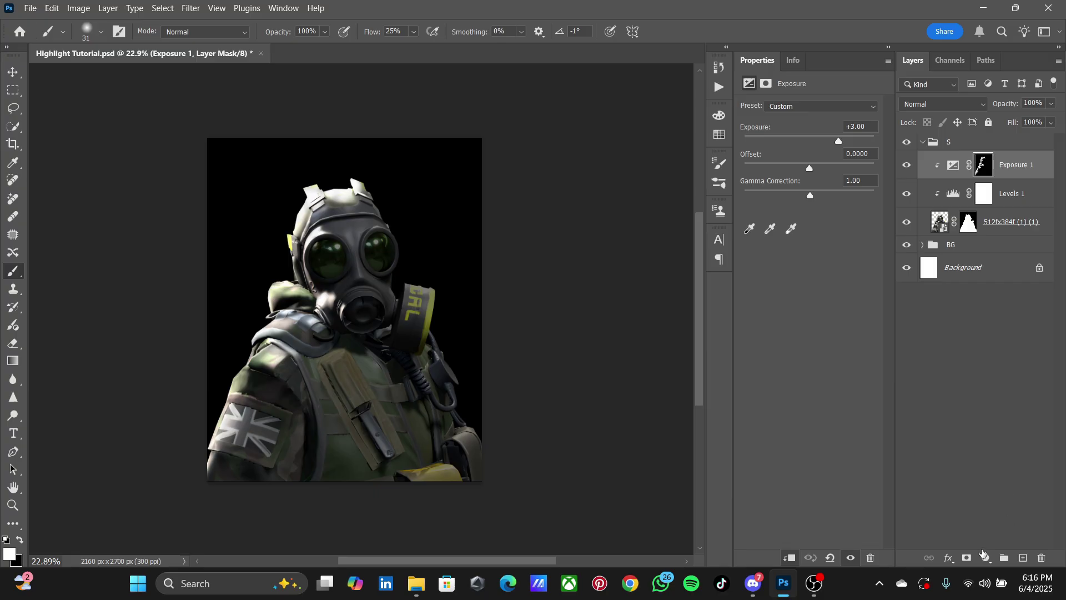
pyautogui.click(984, 553)
# Add a clipped Hue/Saturation layer and copy the Exposure 1 highlight mask onto it.
pyautogui.click(1023, 427)
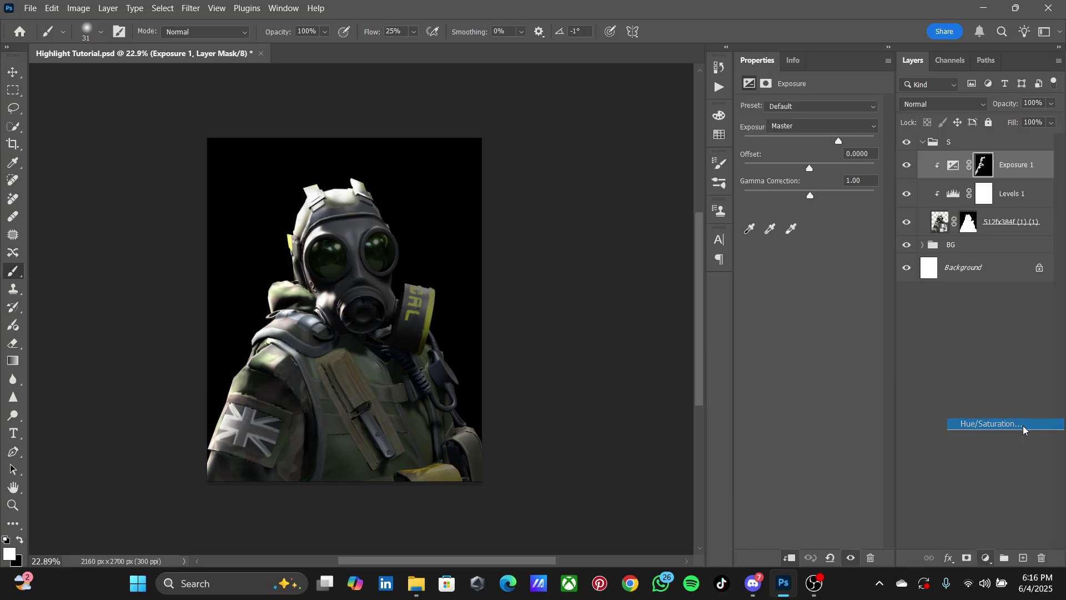
pyautogui.keyDown('alt'); pyautogui.click(981, 179); pyautogui.keyUp('alt')
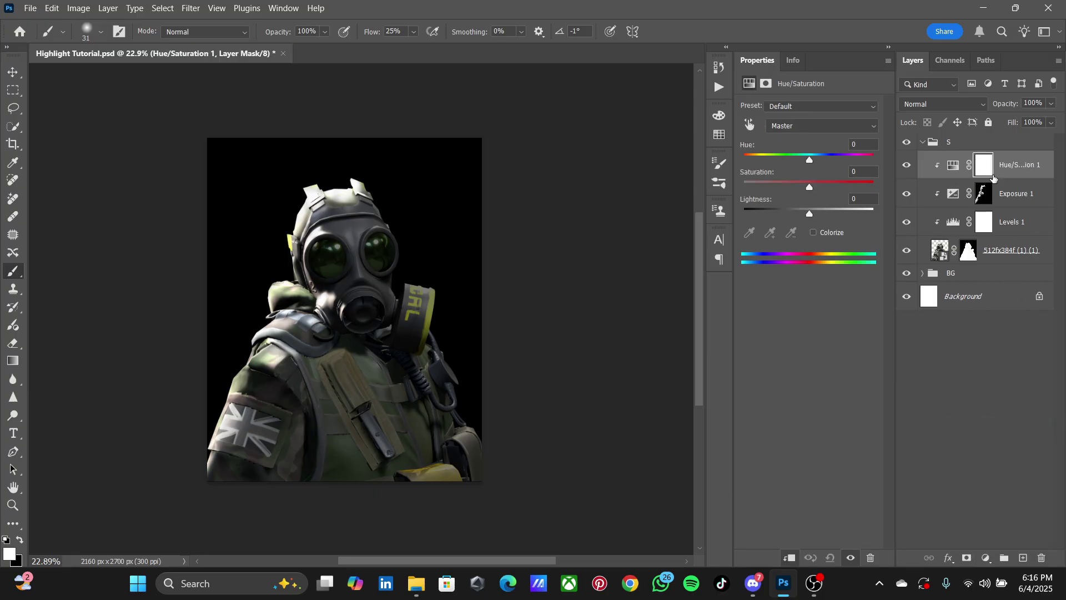
pyautogui.moveTo(1021, 166); pyautogui.dragTo(1015, 207)
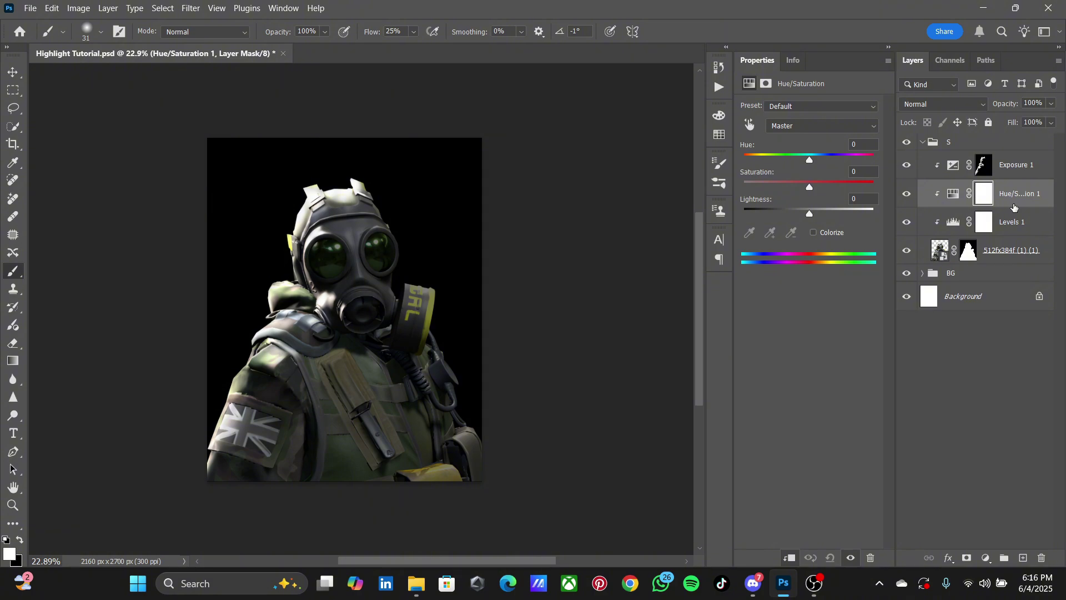
pyautogui.hotkey('ctrl', 'z')
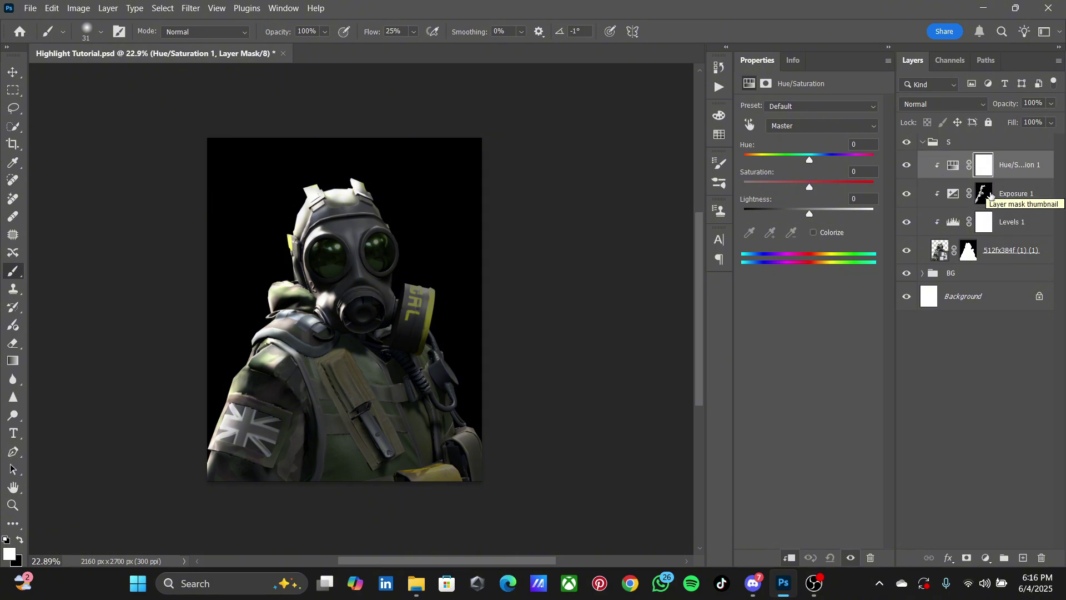
pyautogui.click(986, 195)
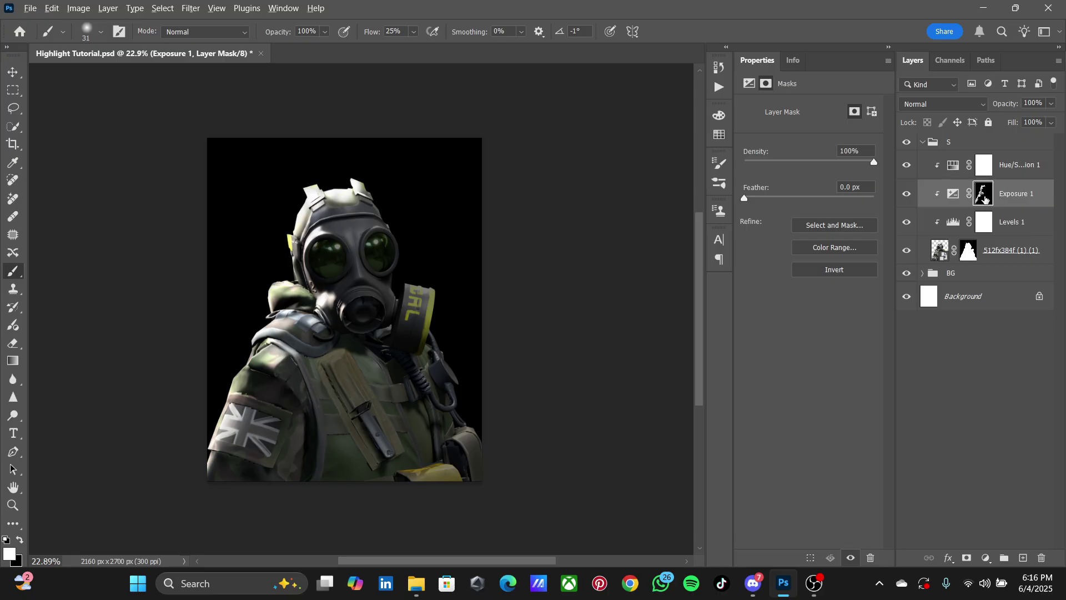
pyautogui.moveTo(985, 199); pyautogui.dragTo(985, 171)
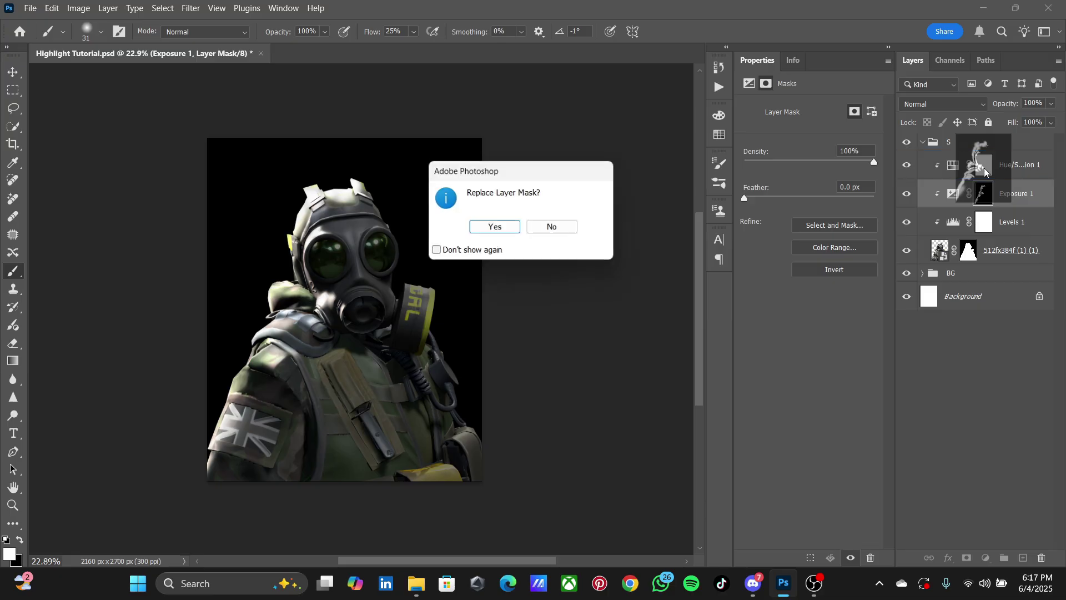
pyautogui.click(505, 235)
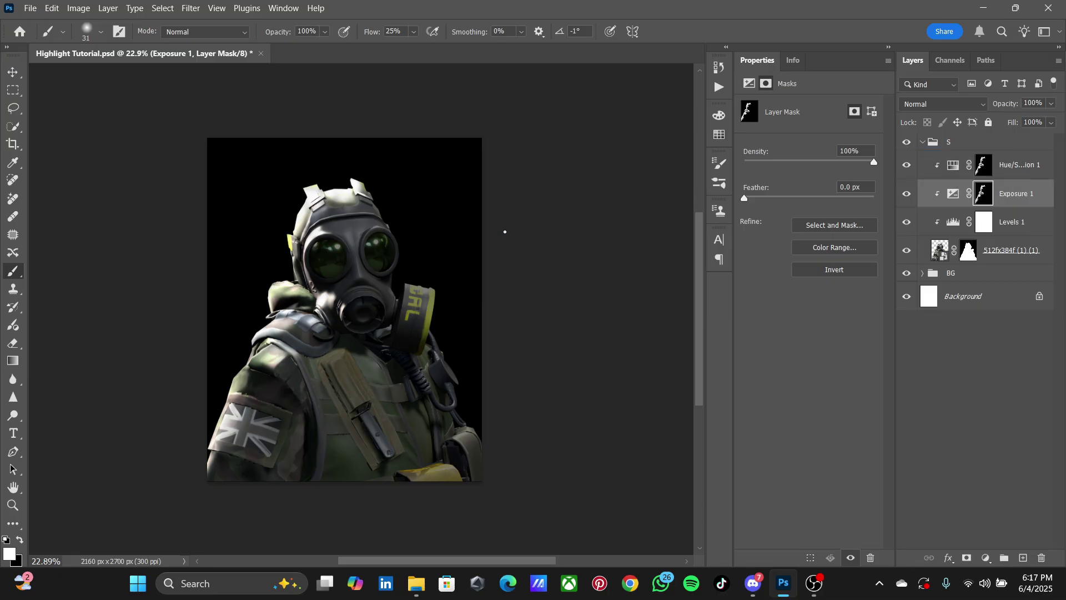
pyautogui.click(1016, 164)
# Colorize the Hue/Saturation highlights with an orange tint at Hue 25, Saturation 59.
pyautogui.click(814, 232)
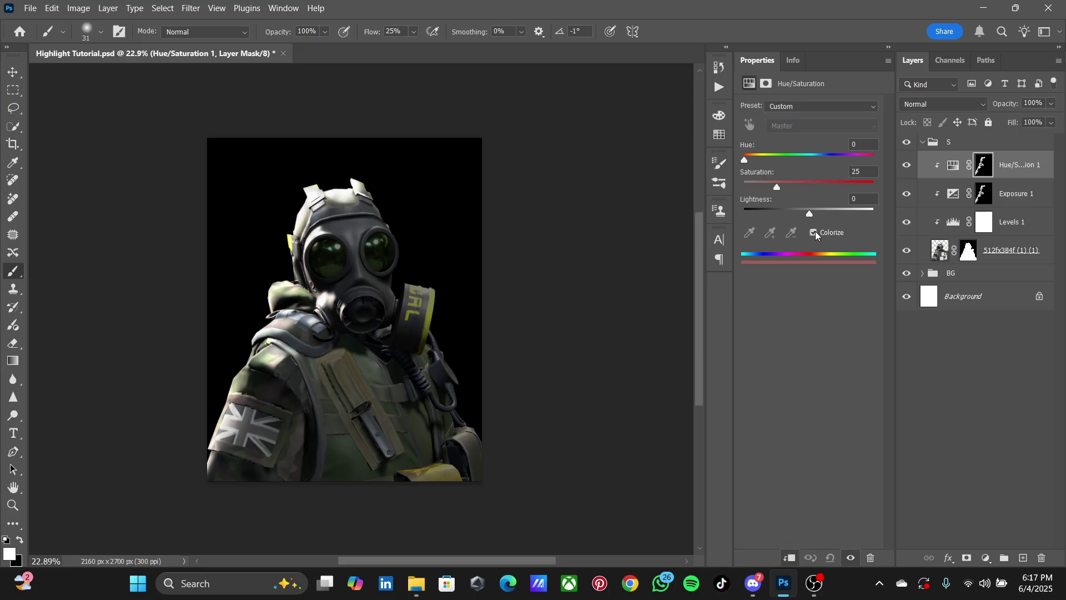
pyautogui.moveTo(745, 160); pyautogui.dragTo(796, 185)
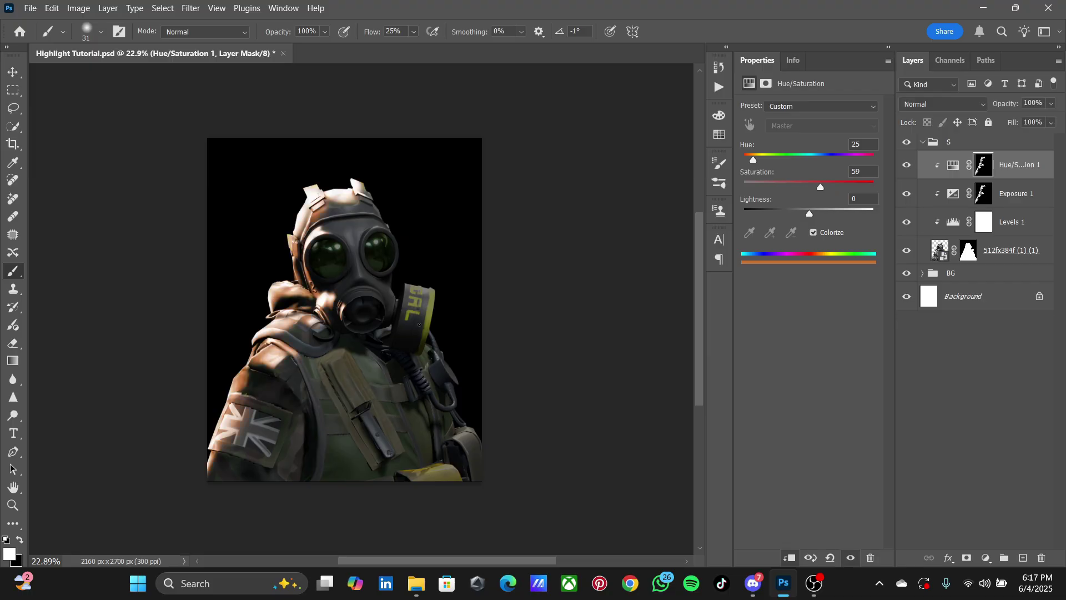
pyautogui.click(953, 164)
# Hide the Hue/Saturation 1 tint and open Exposure 1's blending options.
pyautogui.scroll(4, 288, 333)
pyautogui.scroll(4, 311, 340)
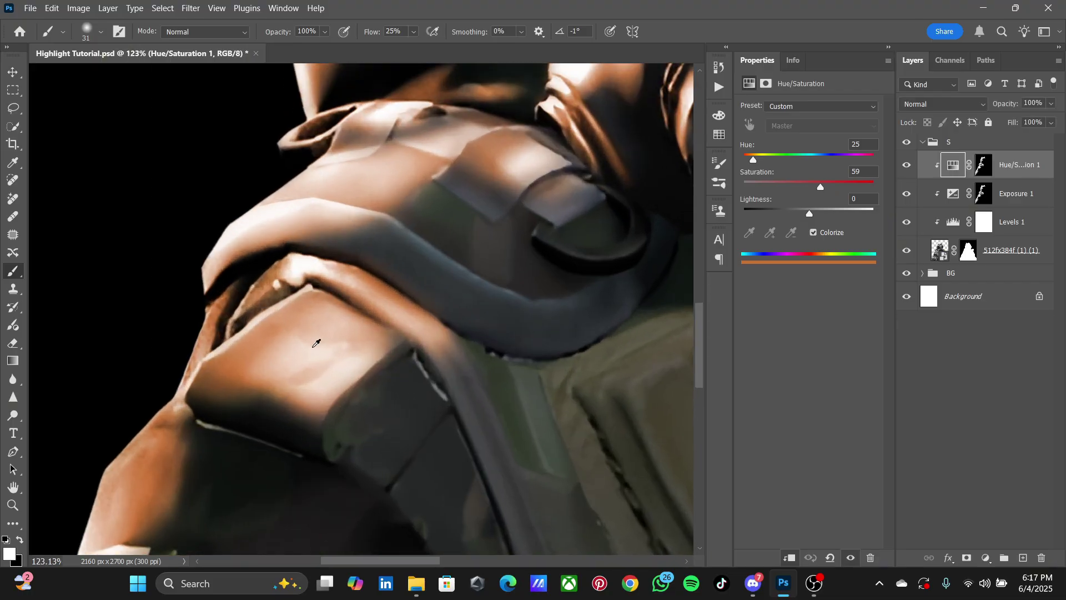
pyautogui.scroll(-3, 317, 343)
pyautogui.scroll(-3, 416, 261)
pyautogui.scroll(-2, 521, 179)
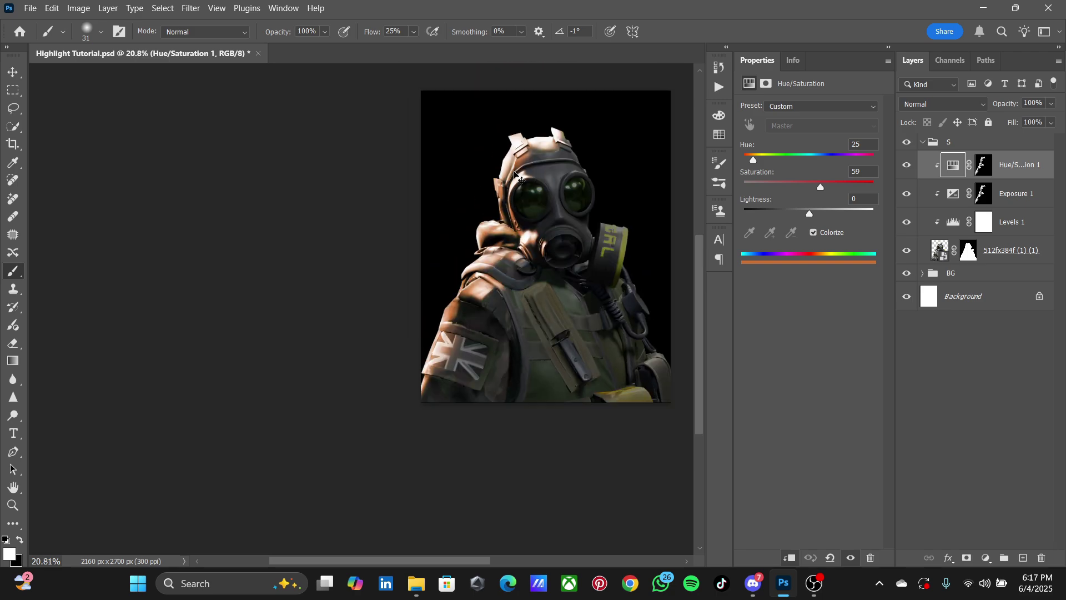
pyautogui.scroll(1, 514, 174)
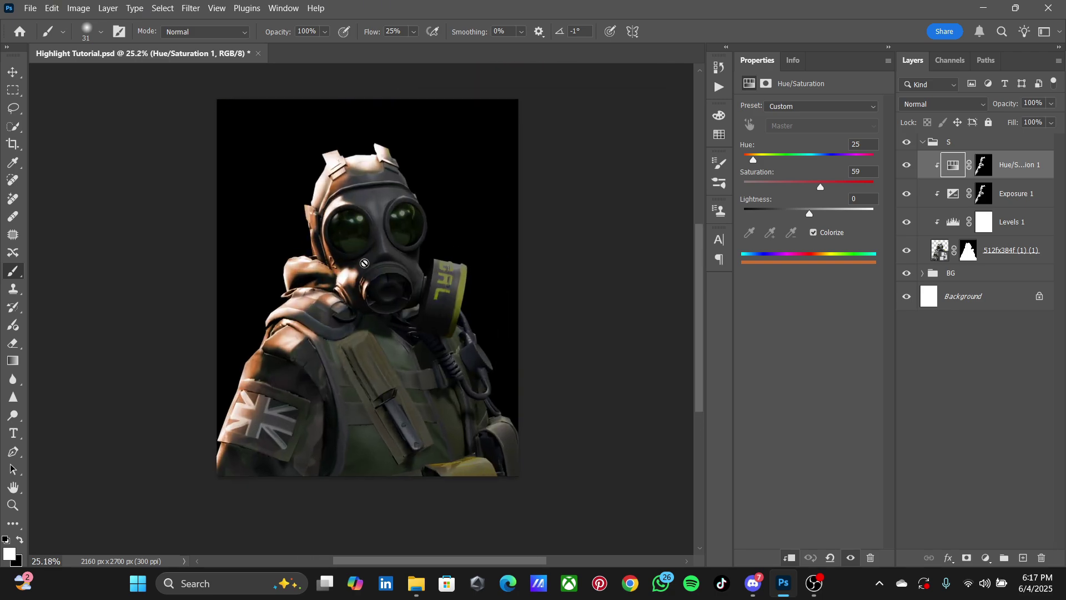
pyautogui.press('alt')
pyautogui.click(906, 165)
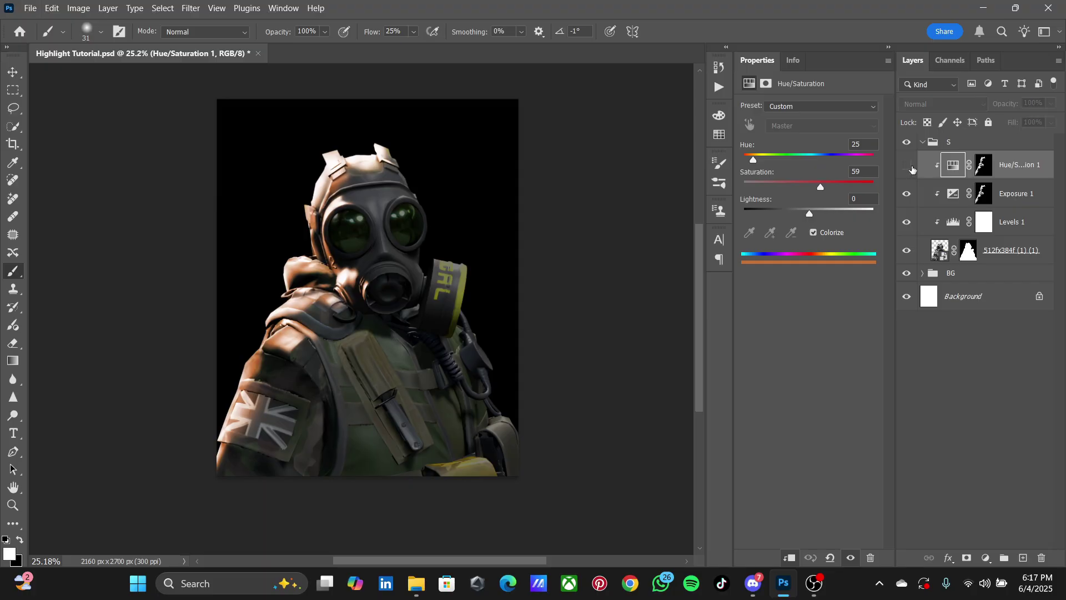
pyautogui.click(1047, 202)
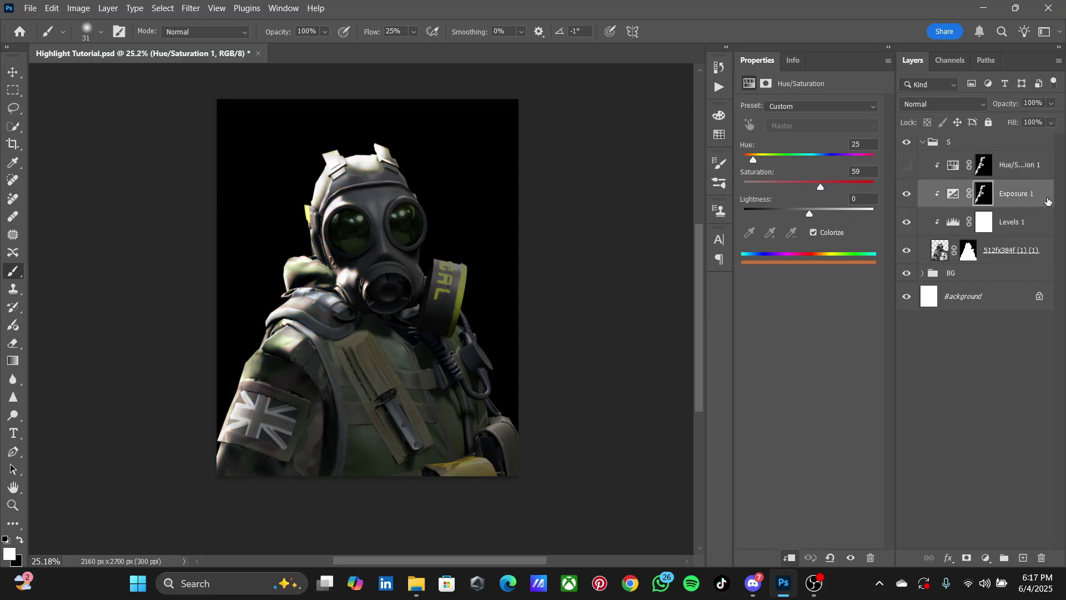
pyautogui.doubleClick(1047, 201)
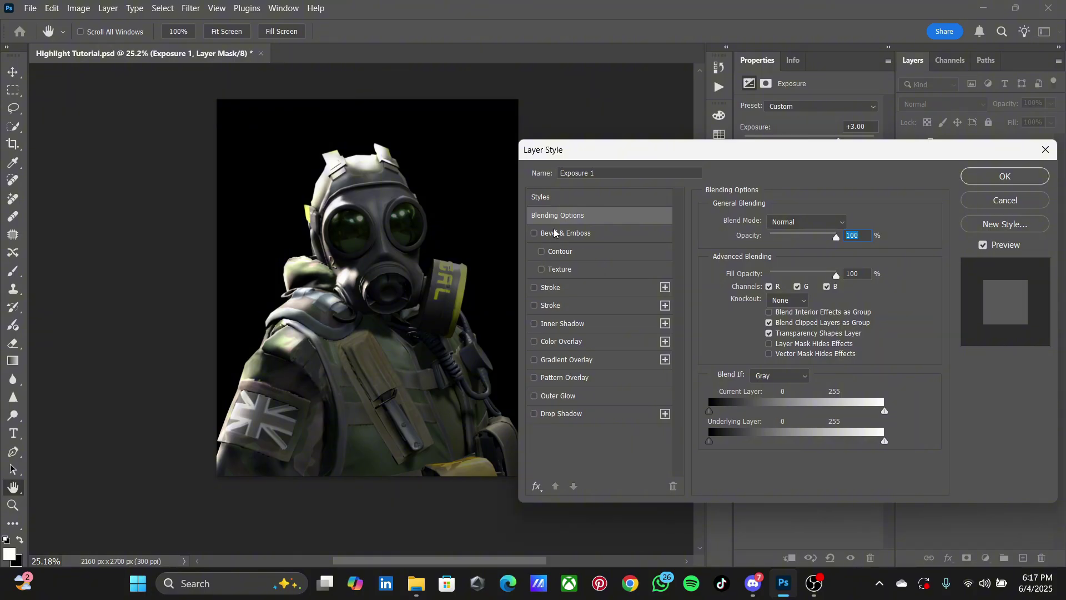
# Split Exposure 1's Underlying Layer black slider to 71 so dark areas stay unbrightened.
pyautogui.press('alt')
pyautogui.moveTo(710, 441)
pyautogui.mouseDown()
pyautogui.moveTo(778, 442)
pyautogui.moveTo(710, 443)
pyautogui.mouseUp()
pyautogui.moveTo(710, 442); pyautogui.dragTo(759, 442)
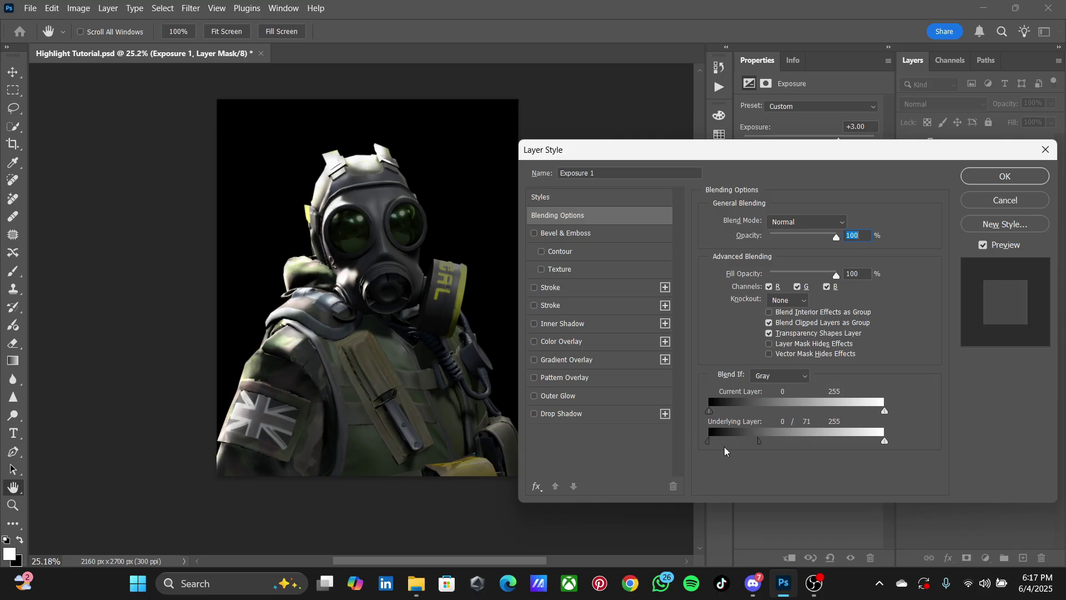
pyautogui.press('Return')
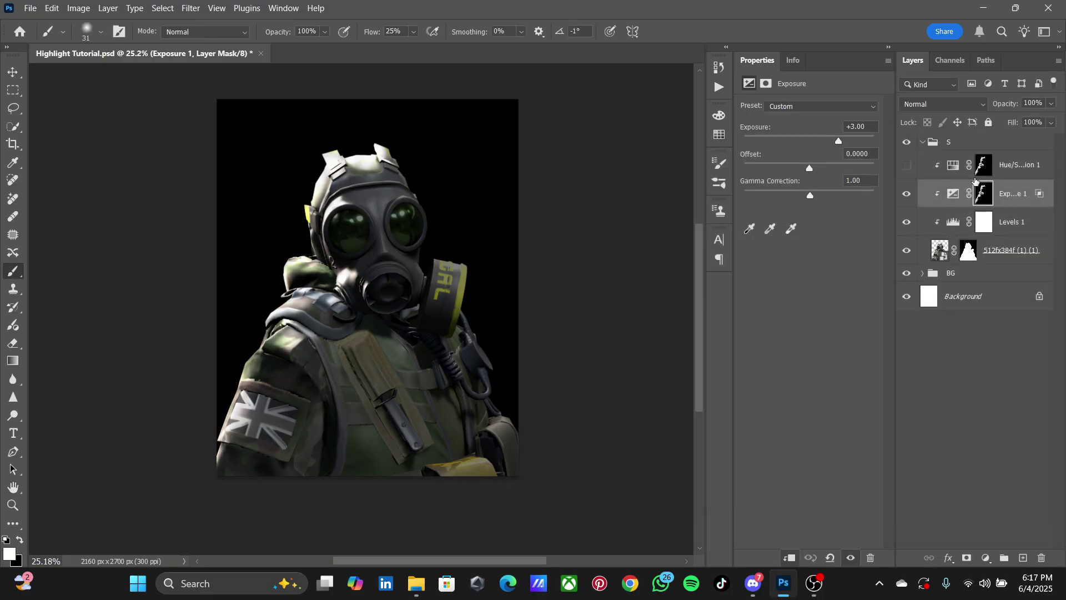
# Show the Hue/Saturation 1 tint again and add a new Solid Color fill layer.
pyautogui.click(908, 170)
pyautogui.click(1048, 173)
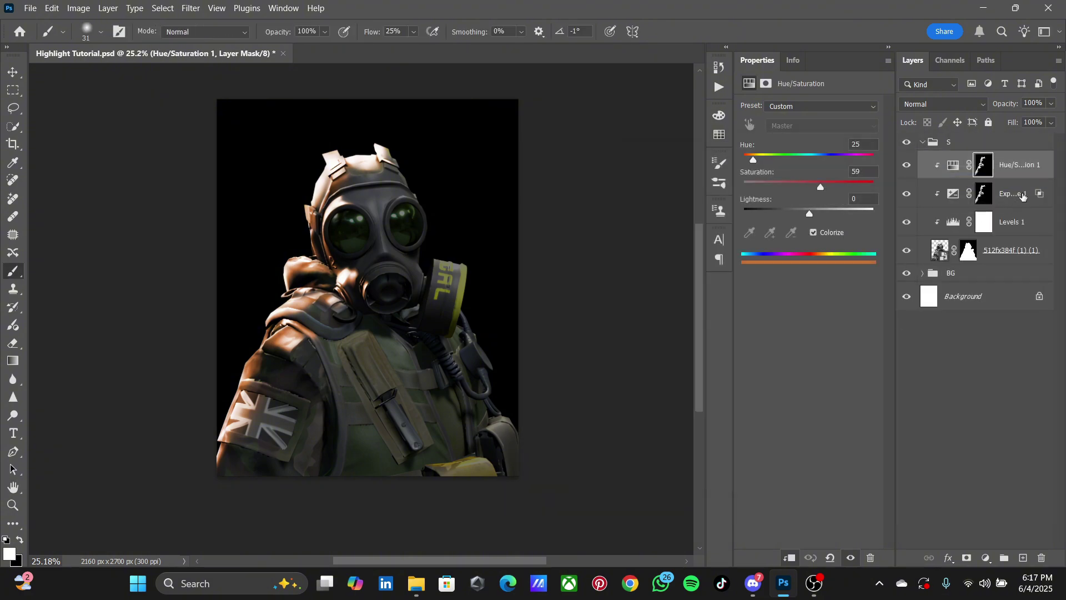
pyautogui.click(1046, 174)
pyautogui.doubleClick(1046, 174)
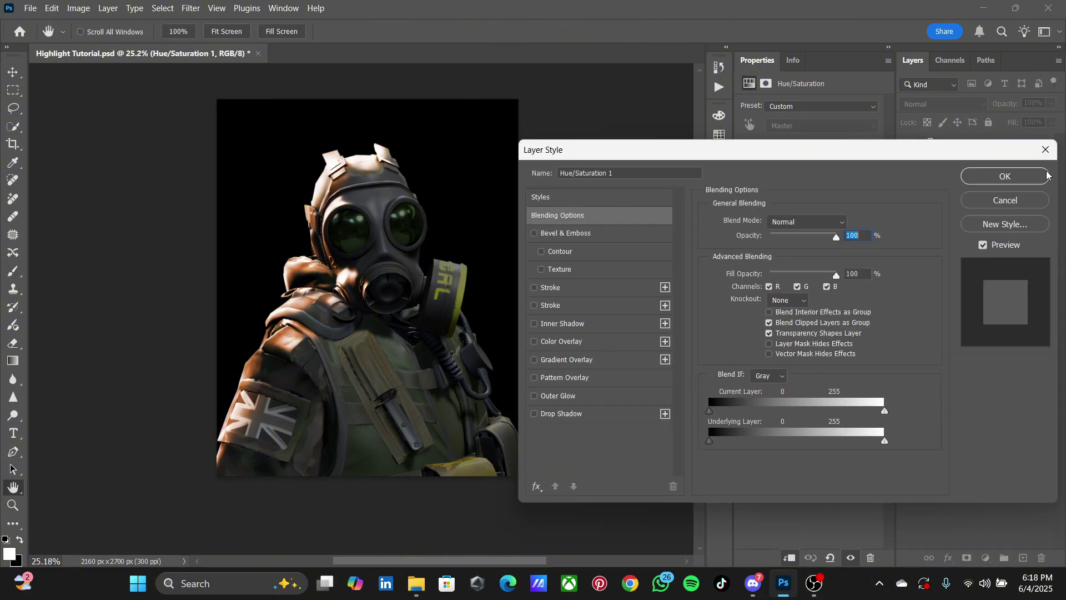
pyautogui.click(1005, 176)
pyautogui.press('b')
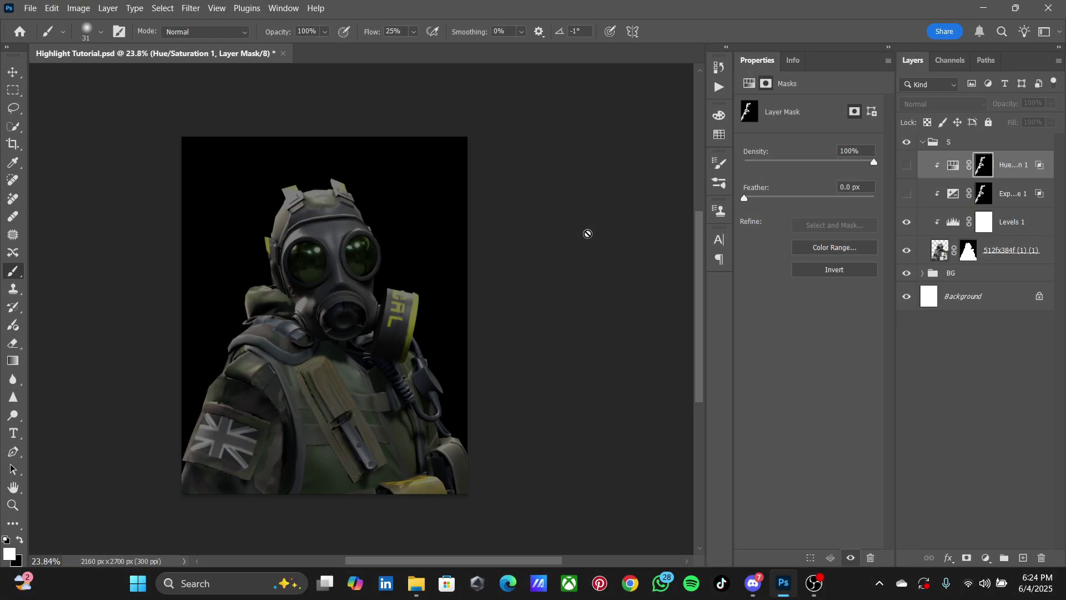
pyautogui.click(986, 559)
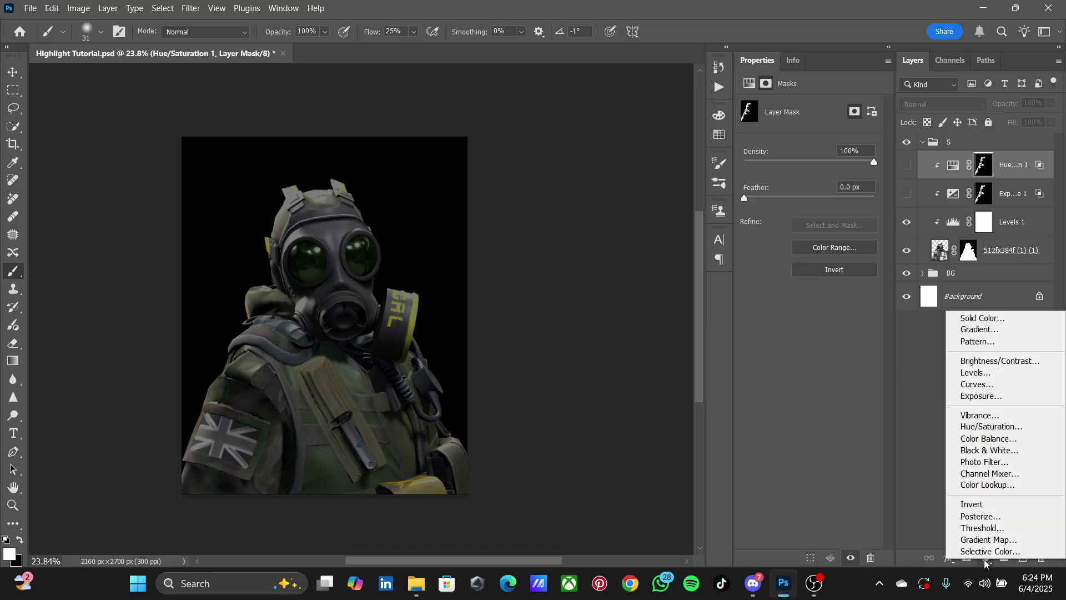
pyautogui.click(970, 319)
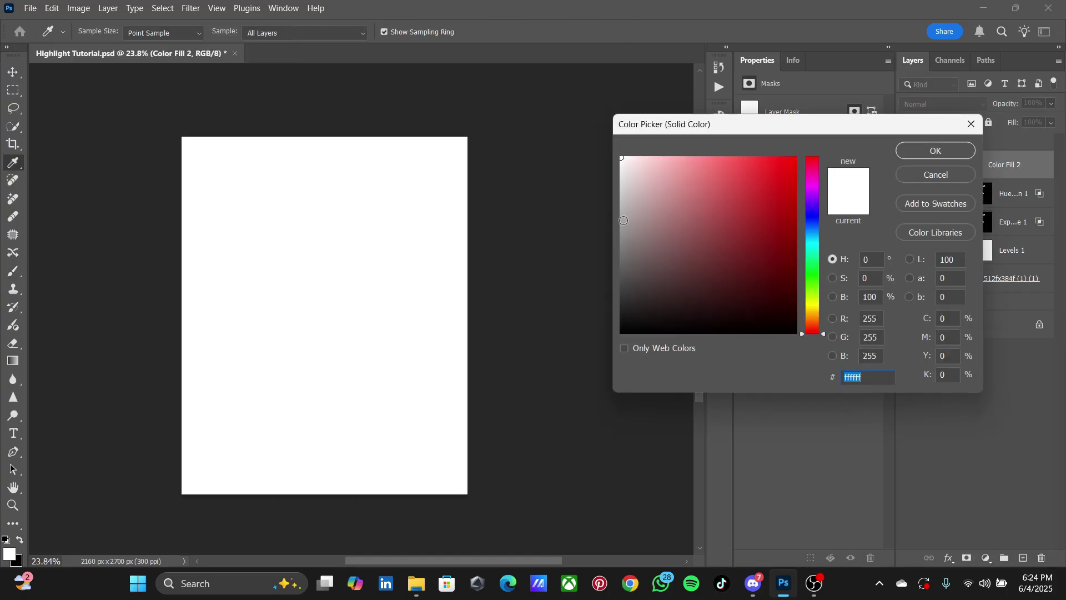
# Accept white for Color Fill 2, clip it, and set its blend mode to Linear Dodge (Add).
pyautogui.click(924, 150)
pyautogui.keyDown('alt'); pyautogui.click(944, 178); pyautogui.keyUp('alt')
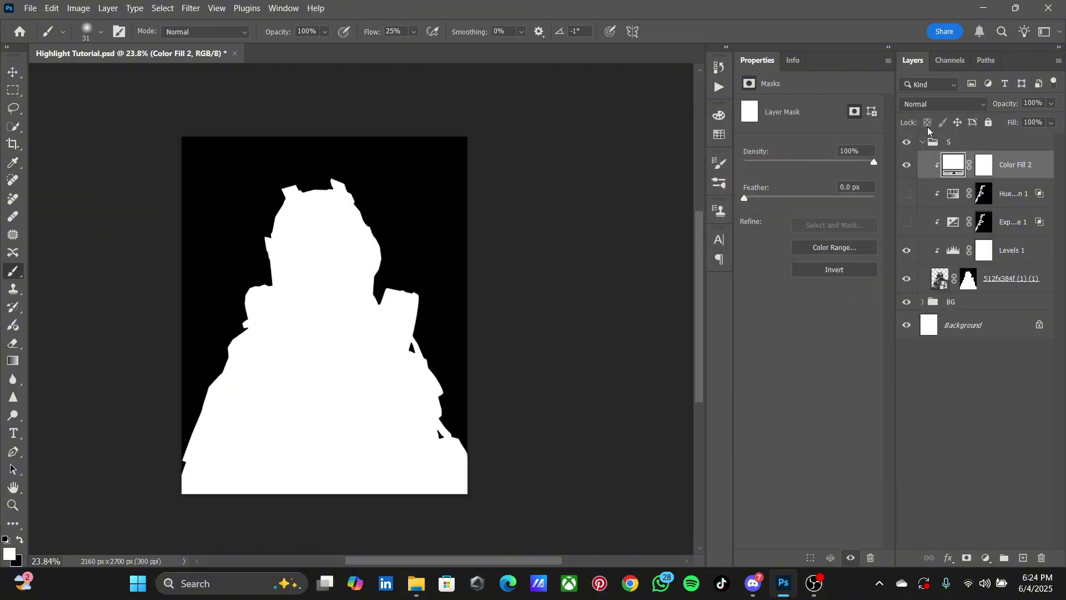
pyautogui.click(938, 104)
pyautogui.click(933, 263)
# Copy the Hue/Saturation 1 highlight mask onto Color Fill 2, replacing its mask.
pyautogui.click(983, 194)
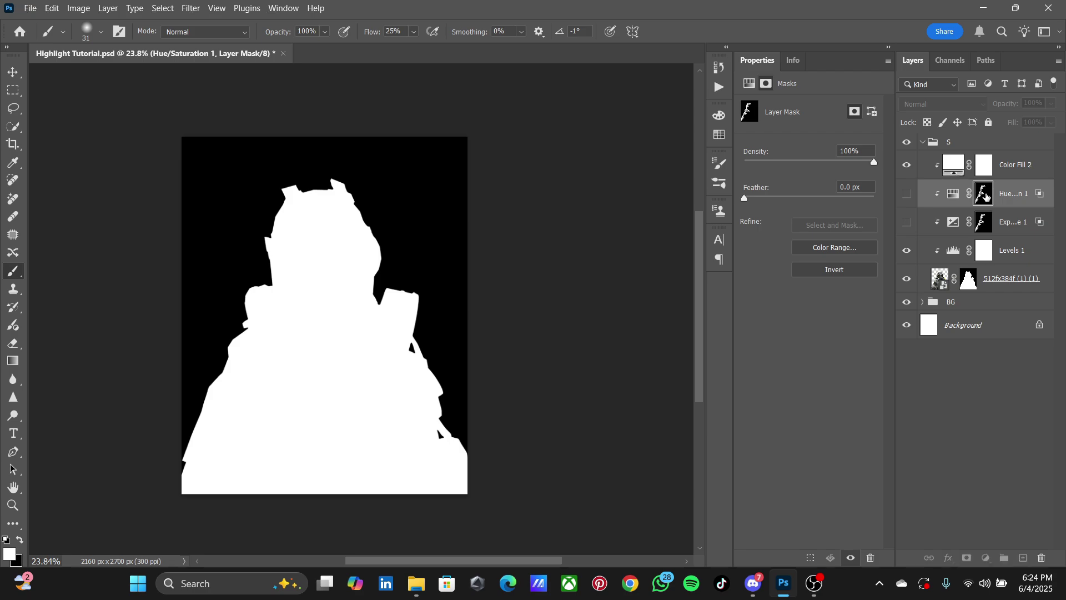
pyautogui.moveTo(985, 195)
pyautogui.mouseDown()
pyautogui.moveTo(986, 173)
pyautogui.moveTo(989, 197)
pyautogui.mouseUp()
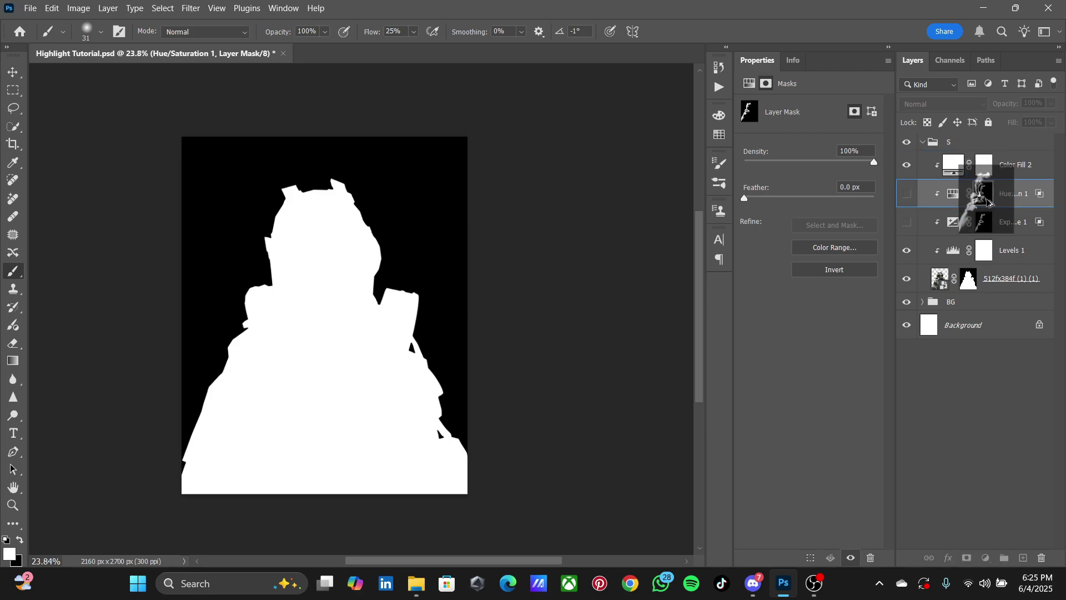
pyautogui.moveTo(989, 197); pyautogui.dragTo(987, 169)
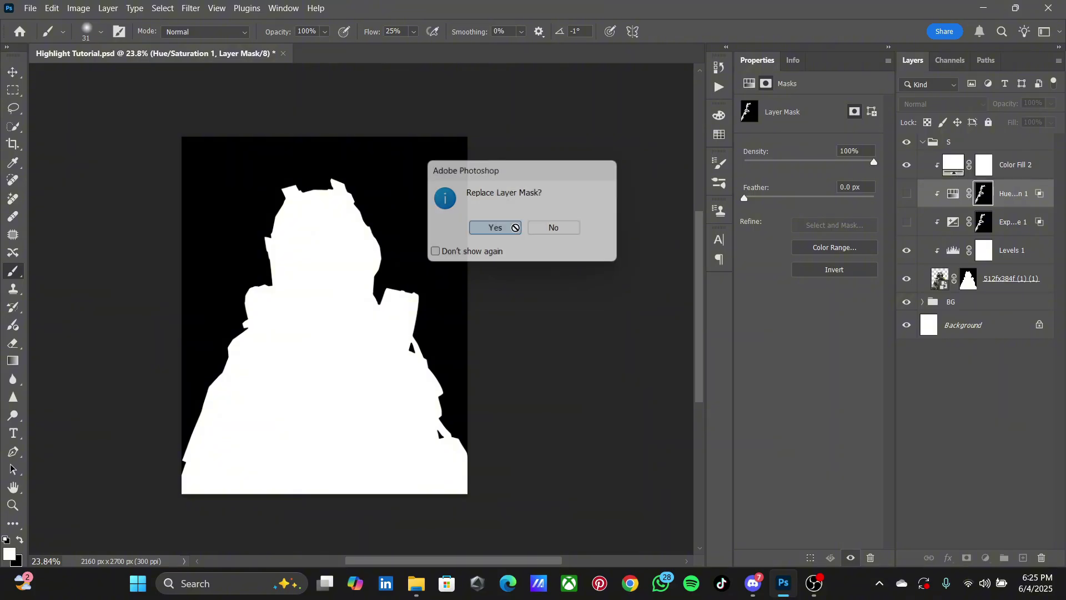
pyautogui.click(508, 225)
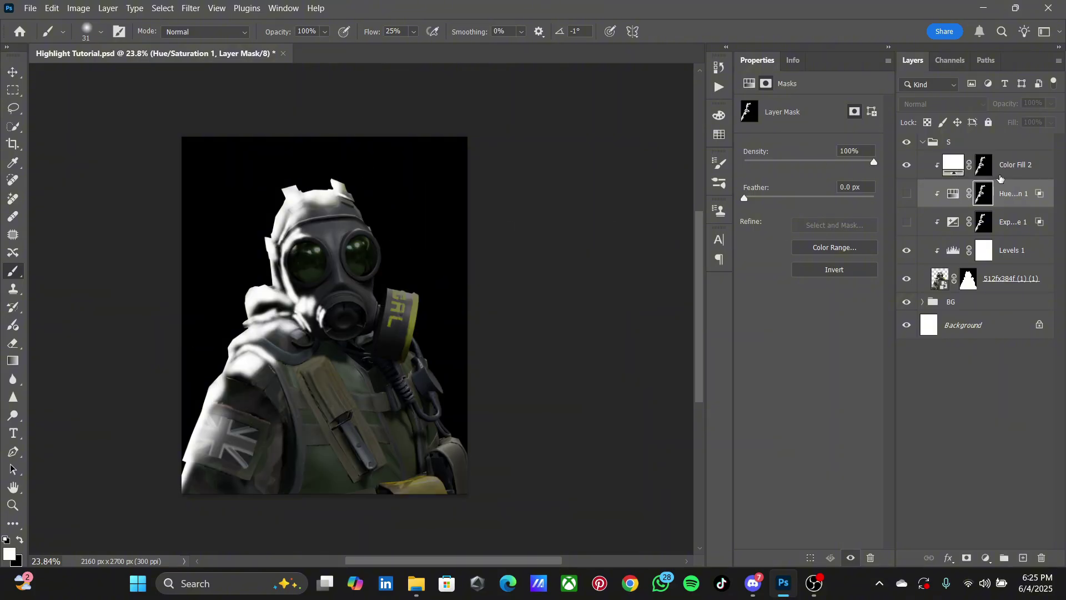
# Split Color Fill 2's Underlying Layer black slider to 6/151 so the white fades off darker areas.
pyautogui.click(999, 173)
pyautogui.scroll(3, 211, 339)
pyautogui.scroll(2, 211, 339)
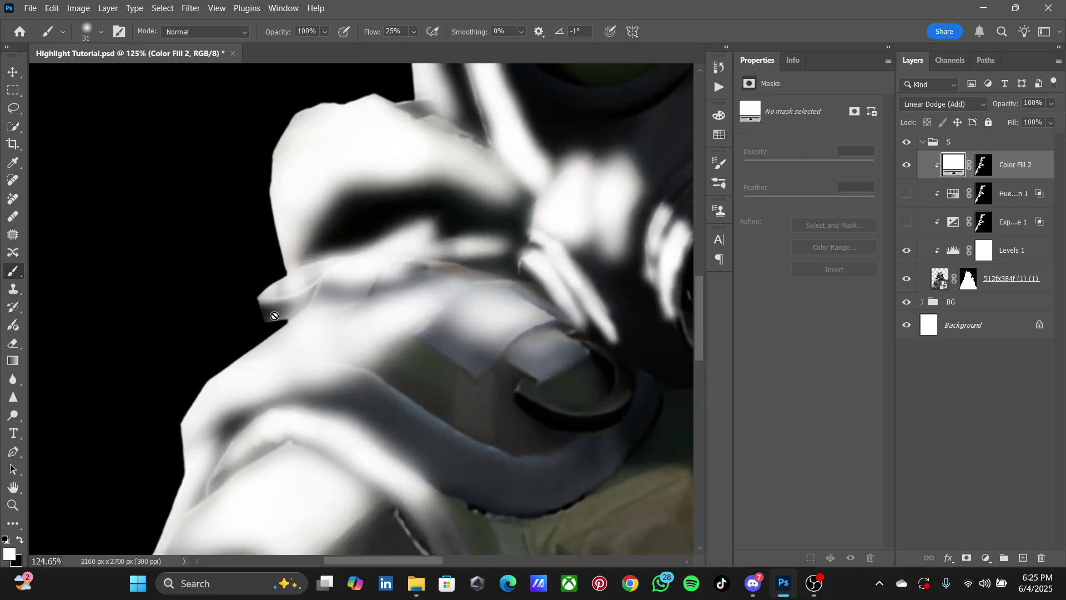
pyautogui.scroll(-1, 257, 428)
pyautogui.scroll(-4, 369, 361)
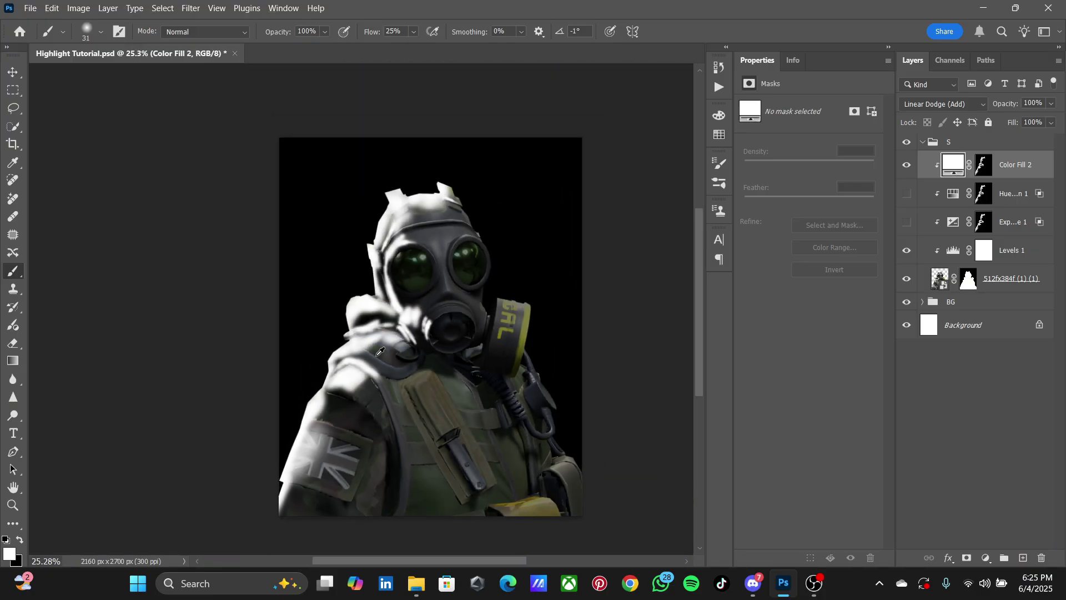
pyautogui.scroll(1, 422, 333)
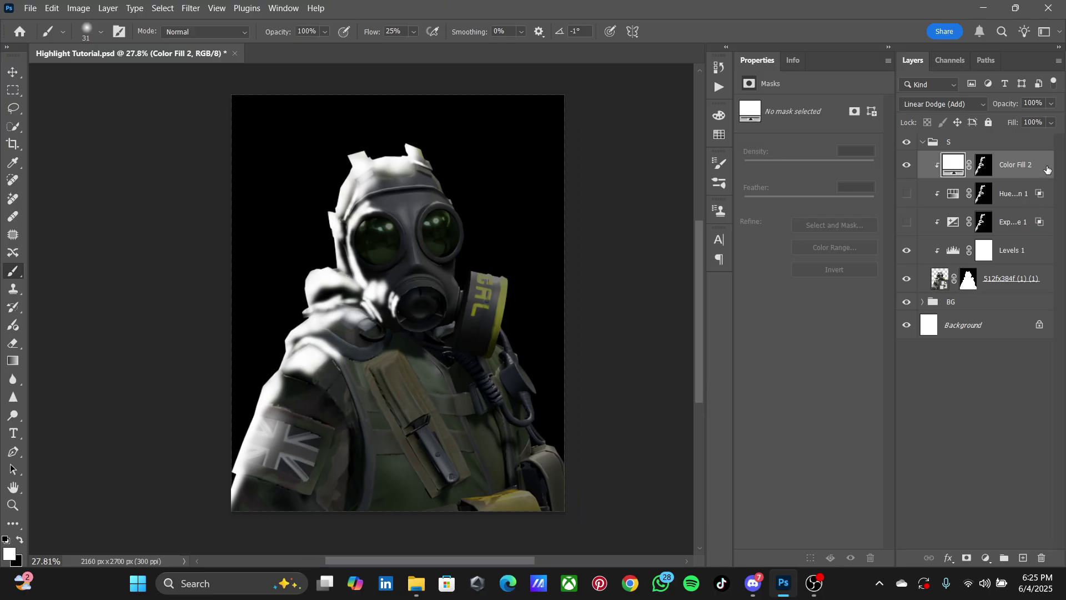
pyautogui.doubleClick(1047, 169)
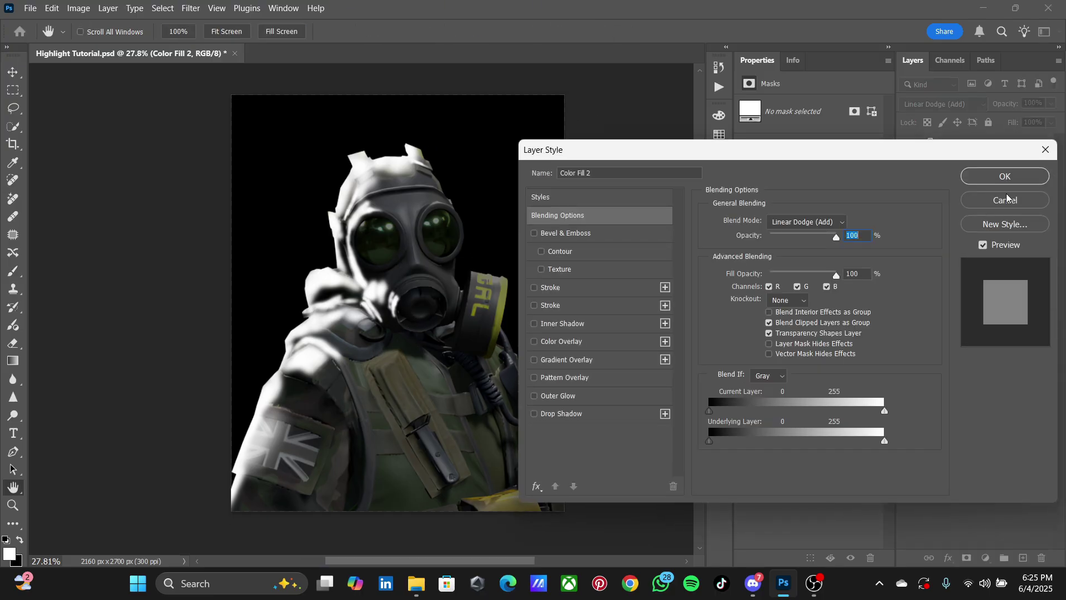
pyautogui.press('alt')
pyautogui.moveTo(711, 442); pyautogui.dragTo(815, 442)
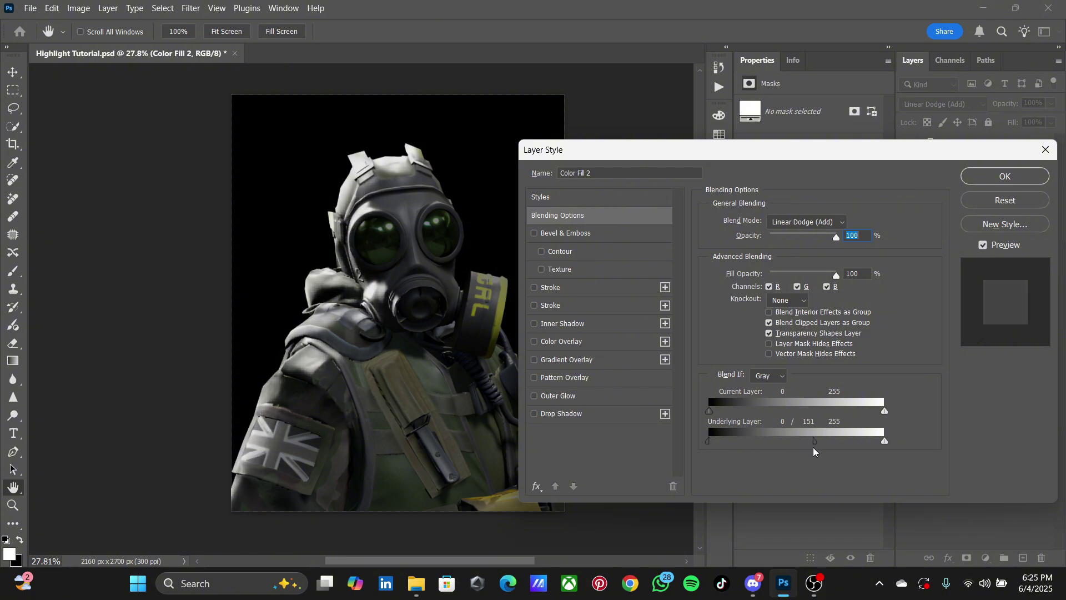
pyautogui.moveTo(709, 442)
pyautogui.mouseDown()
pyautogui.moveTo(746, 442)
pyautogui.moveTo(714, 440)
pyautogui.mouseUp()
pyautogui.click(1005, 176)
# Try shifting Color Fill 2 toward cyan, then cancel to keep the fill white.
pyautogui.press('b')
pyautogui.scroll(-2, 478, 285)
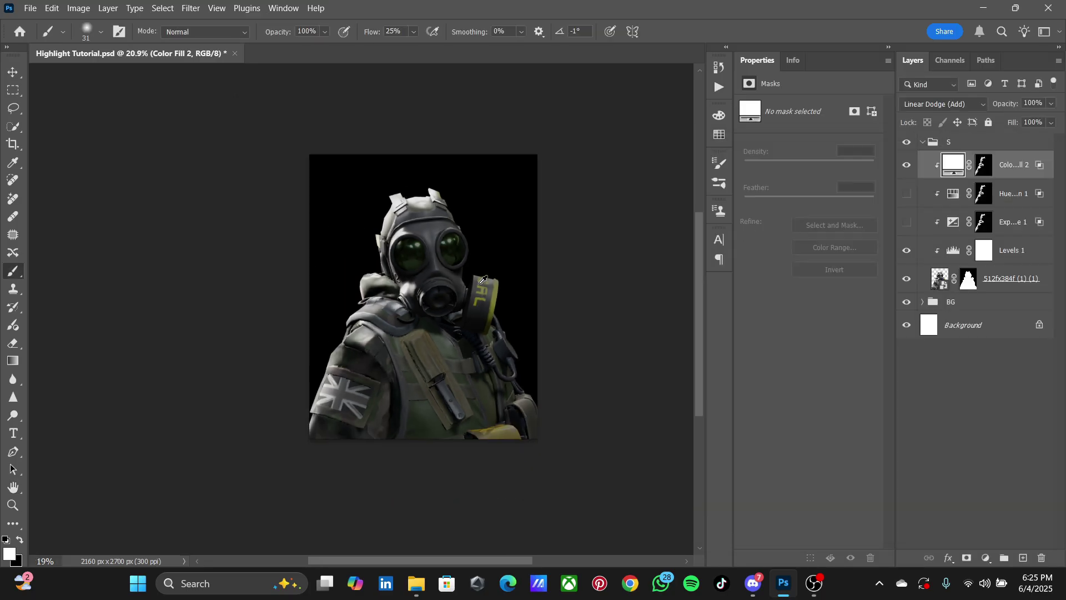
pyautogui.scroll(2, 479, 282)
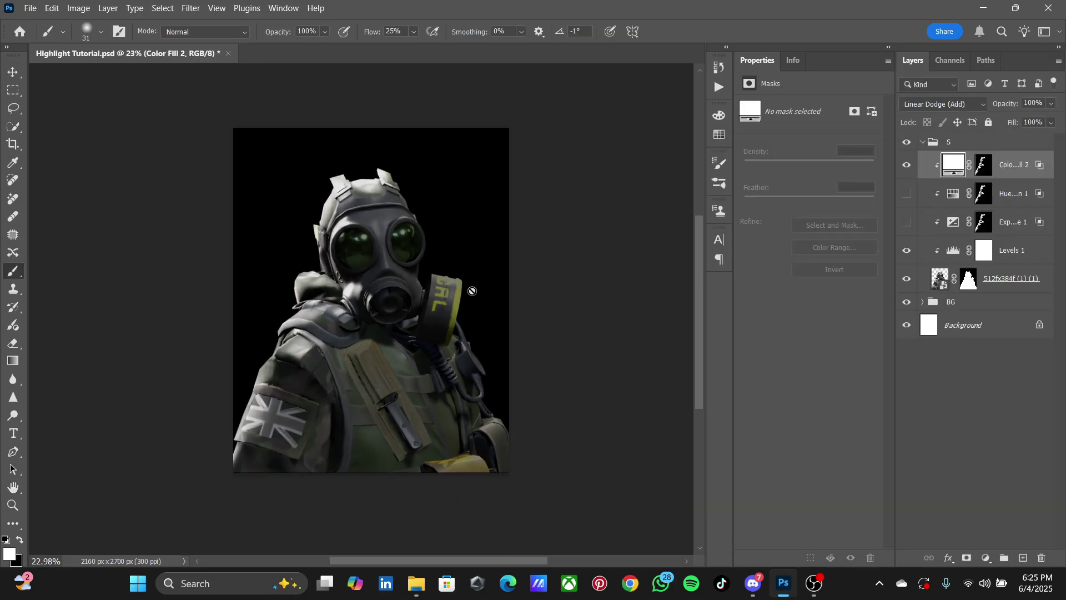
pyautogui.doubleClick(959, 170)
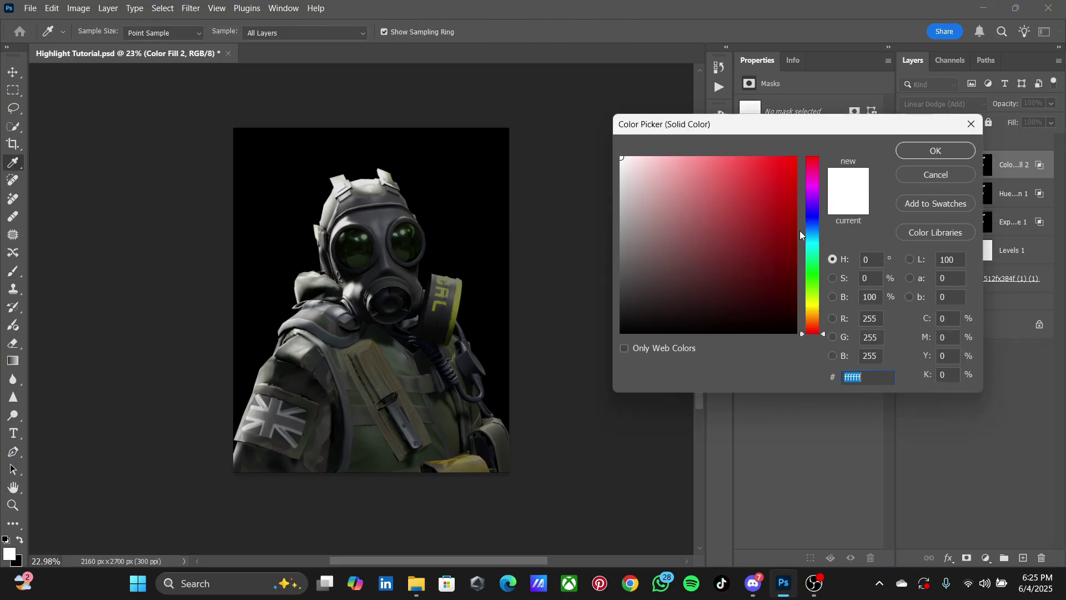
pyautogui.moveTo(778, 167); pyautogui.dragTo(819, 138)
pyautogui.moveTo(810, 312)
pyautogui.mouseDown()
pyautogui.moveTo(818, 325)
pyautogui.moveTo(821, 239)
pyautogui.mouseUp()
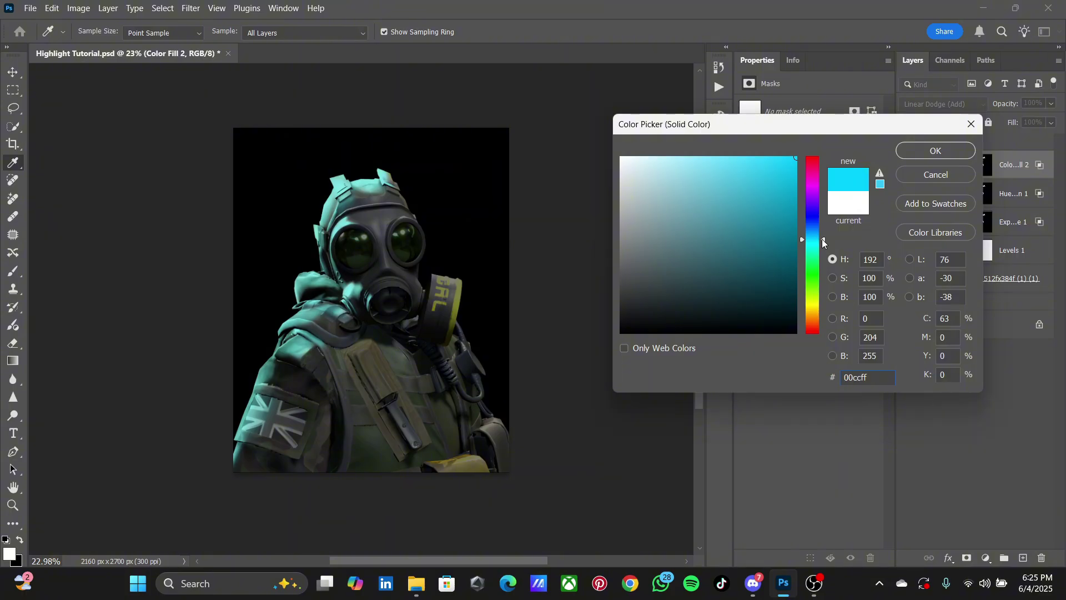
pyautogui.click(971, 124)
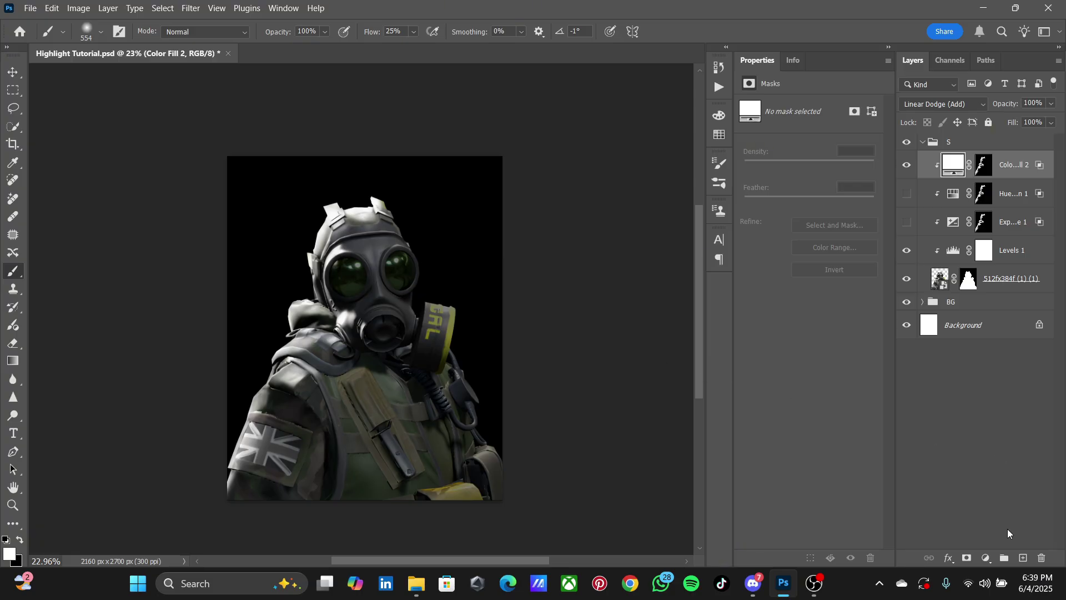
# Add a black Solid Color fill layer, Color Fill 3.
pyautogui.click(989, 558)
pyautogui.click(1000, 320)
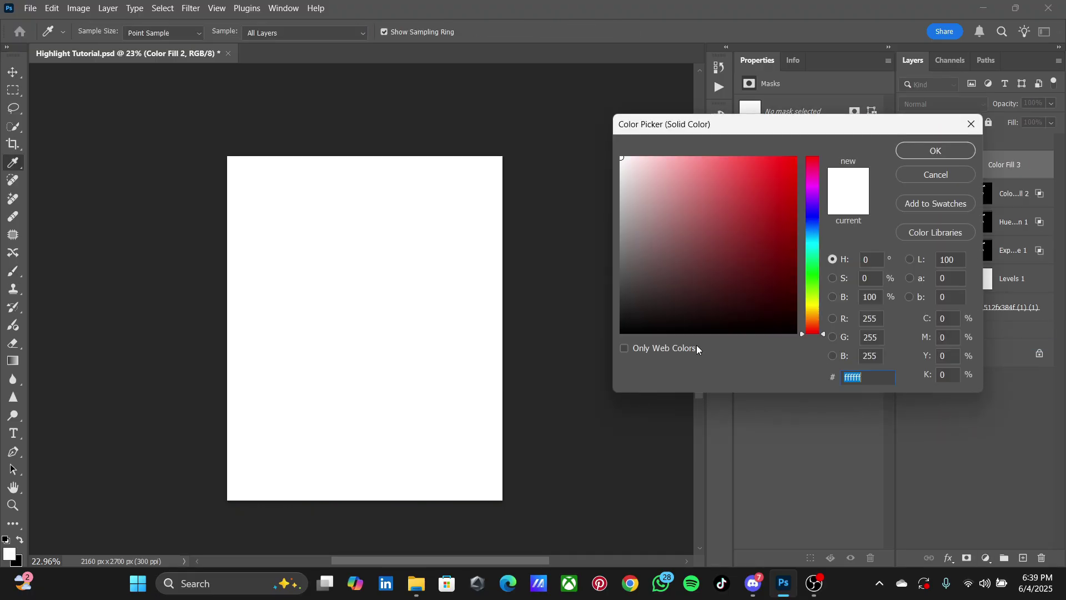
pyautogui.moveTo(696, 328); pyautogui.dragTo(589, 426)
pyautogui.click(947, 151)
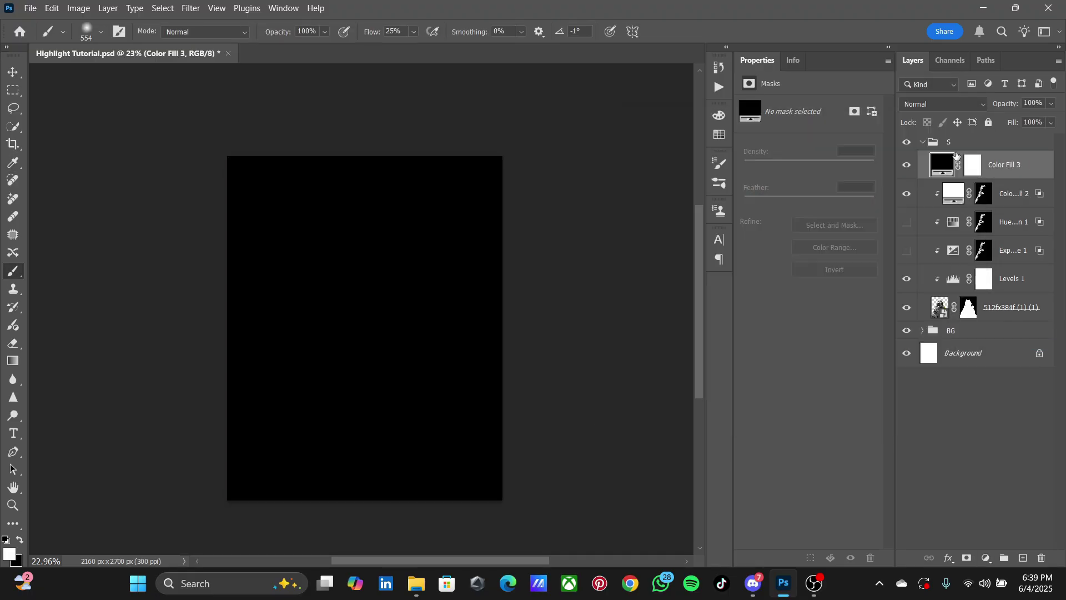
# Delete Color Fill 3's mask, rasterize it, and set its blend mode to Screen.
pyautogui.click(973, 167)
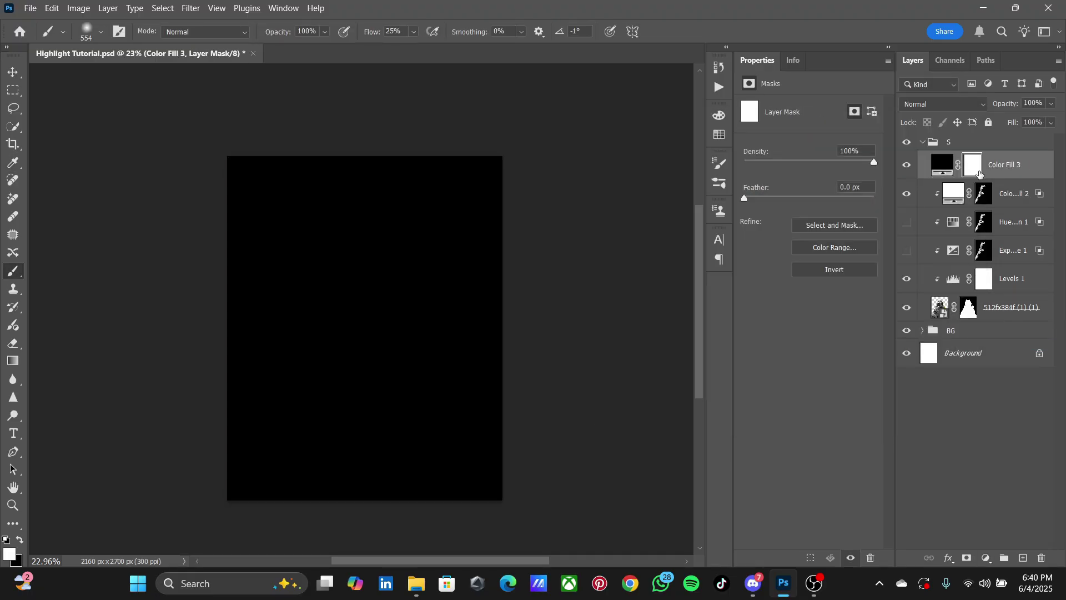
pyautogui.press('Delete')
pyautogui.click(347, 282)
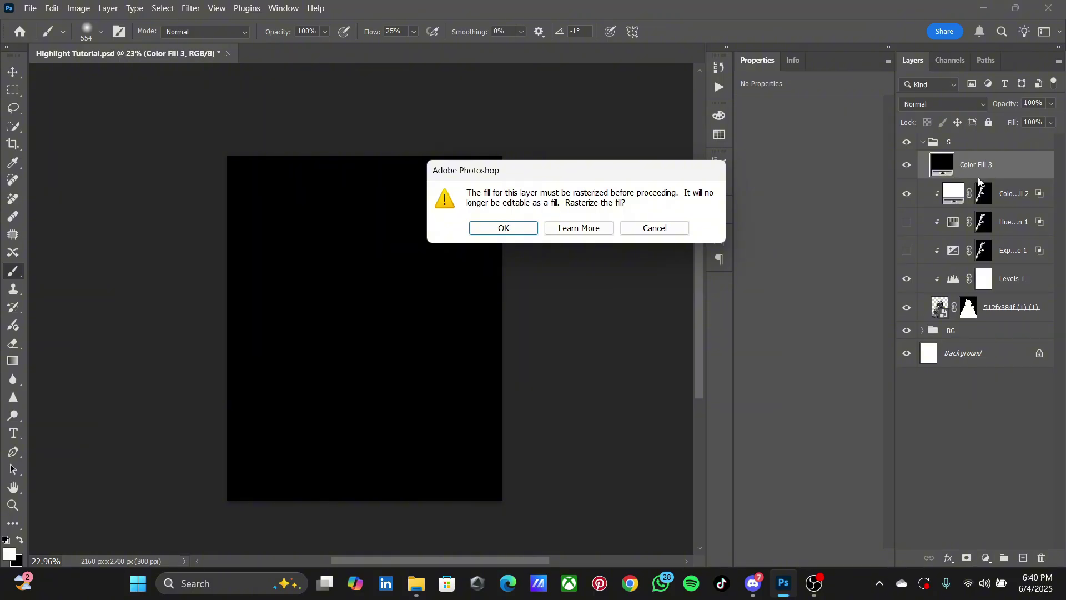
pyautogui.click(515, 226)
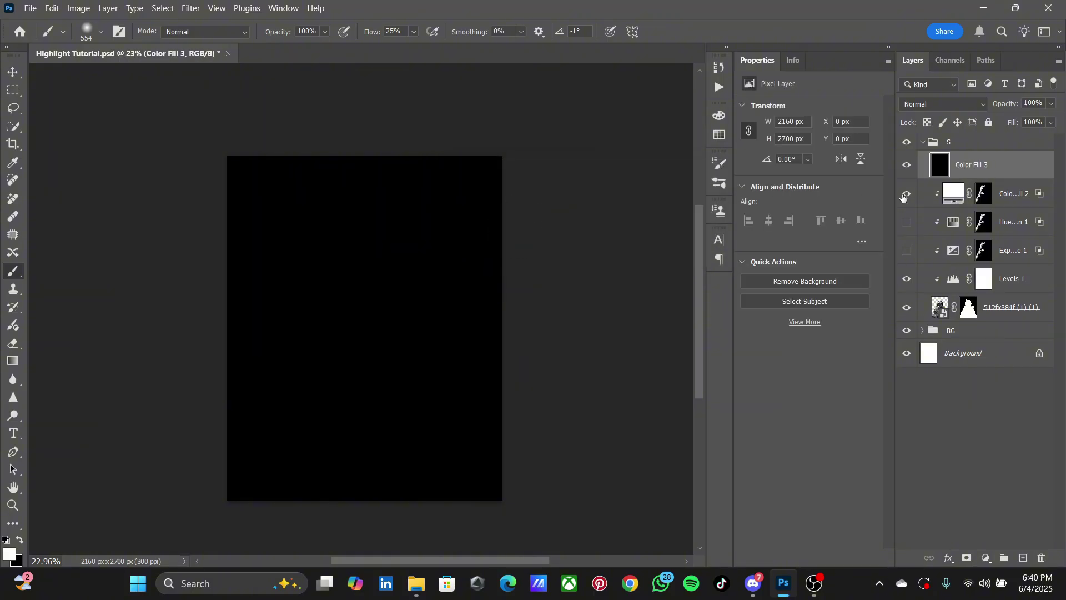
pyautogui.click(948, 103)
pyautogui.click(931, 263)
pyautogui.click(944, 104)
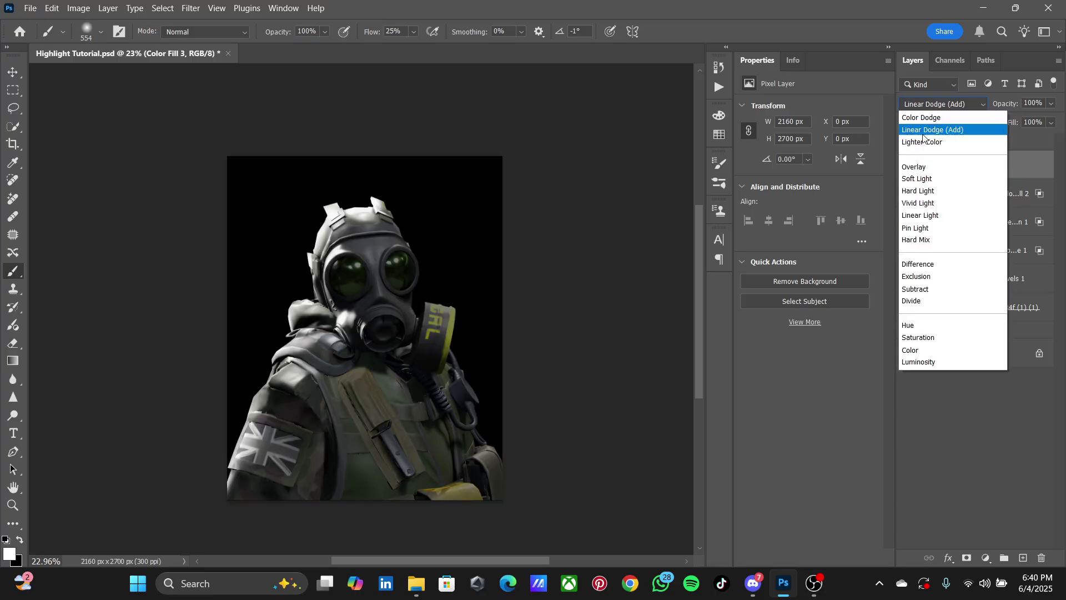
pyautogui.click(933, 239)
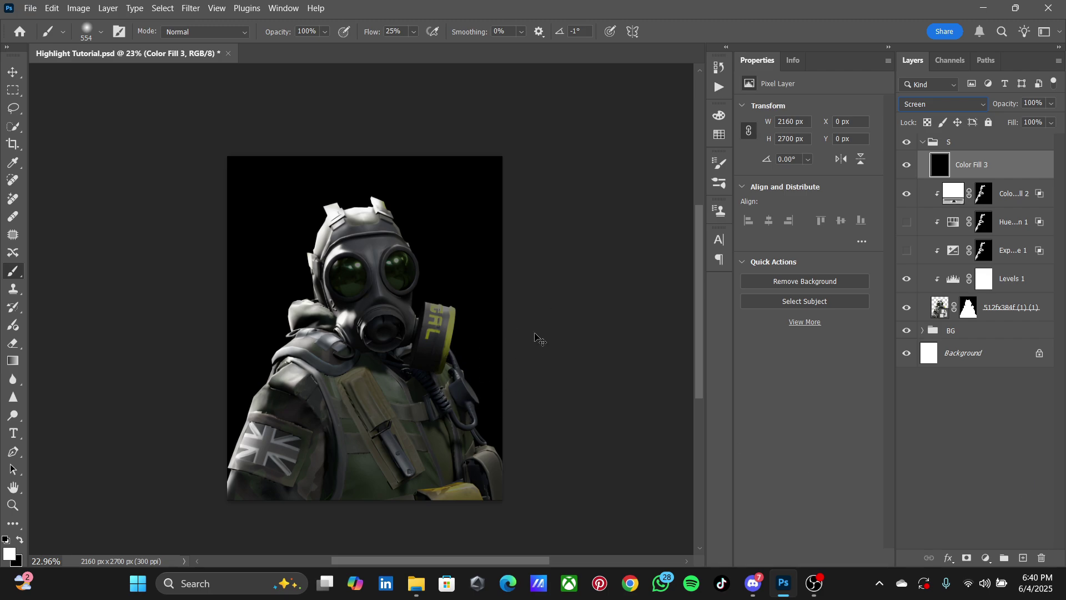
# Add a new Layer 1 and a Gradient Map, placing its black stop at location 0.
pyautogui.hotkey('ctrl', 'shift', 'n')
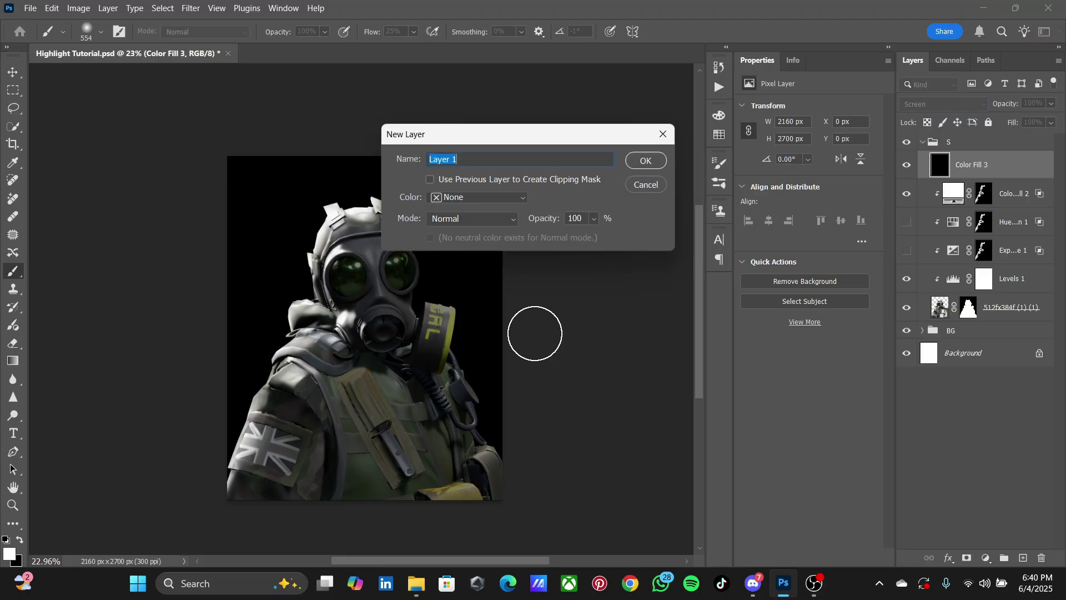
pyautogui.click(664, 161)
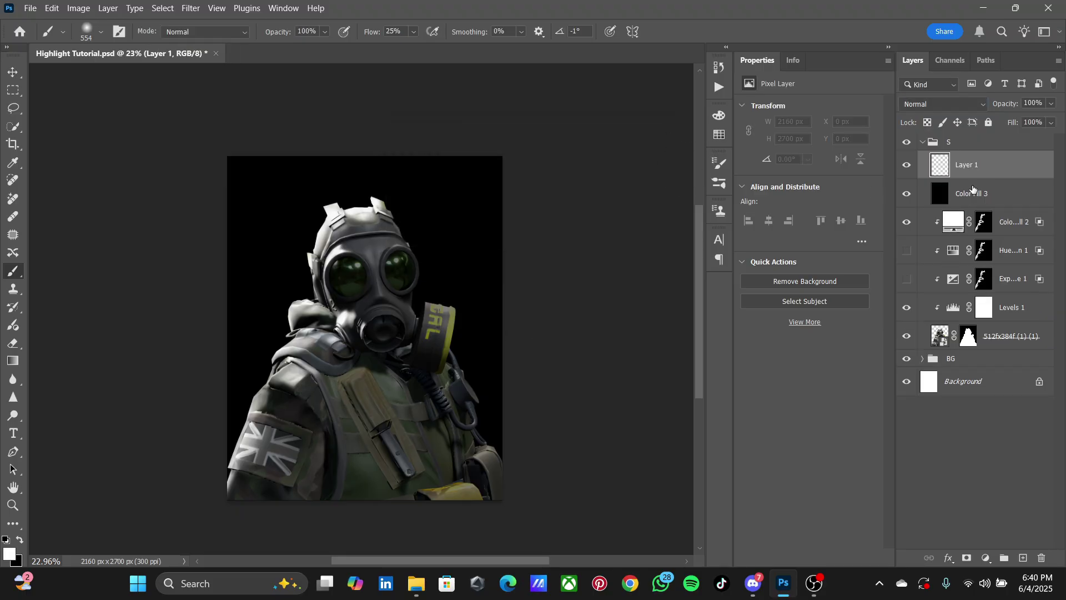
pyautogui.click(987, 552)
pyautogui.click(999, 536)
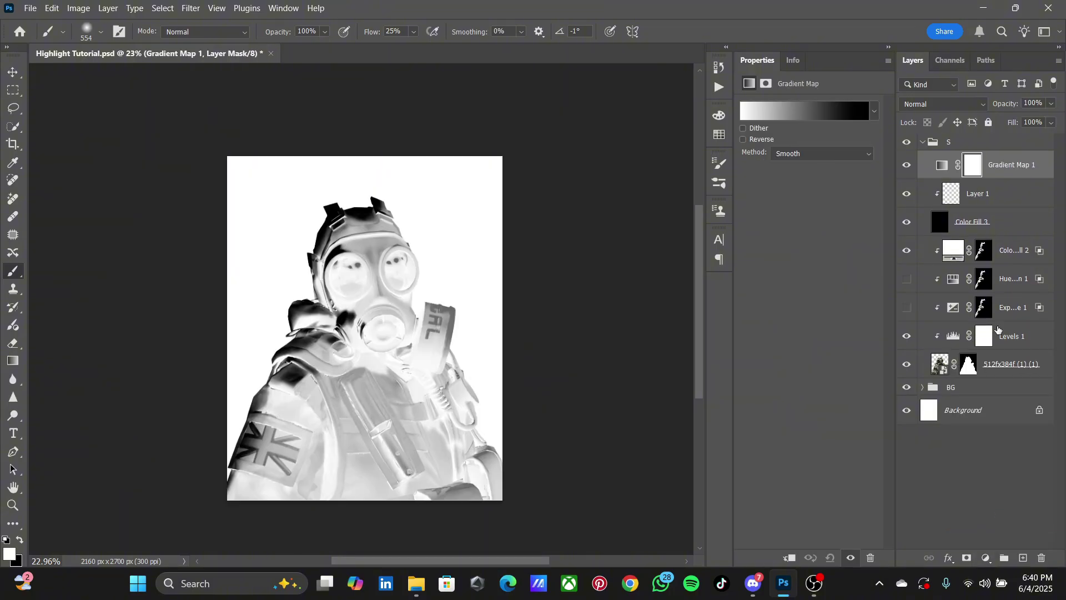
pyautogui.click(859, 115)
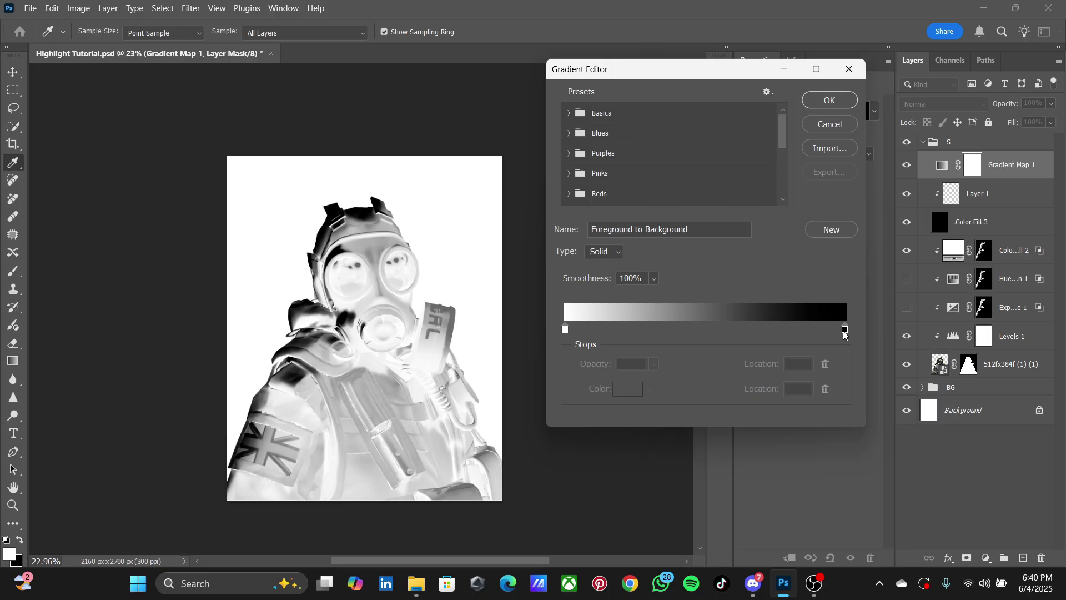
pyautogui.moveTo(844, 333)
pyautogui.mouseDown()
pyautogui.moveTo(567, 335)
pyautogui.moveTo(861, 318)
pyautogui.mouseUp()
pyautogui.moveTo(575, 328); pyautogui.dragTo(565, 328)
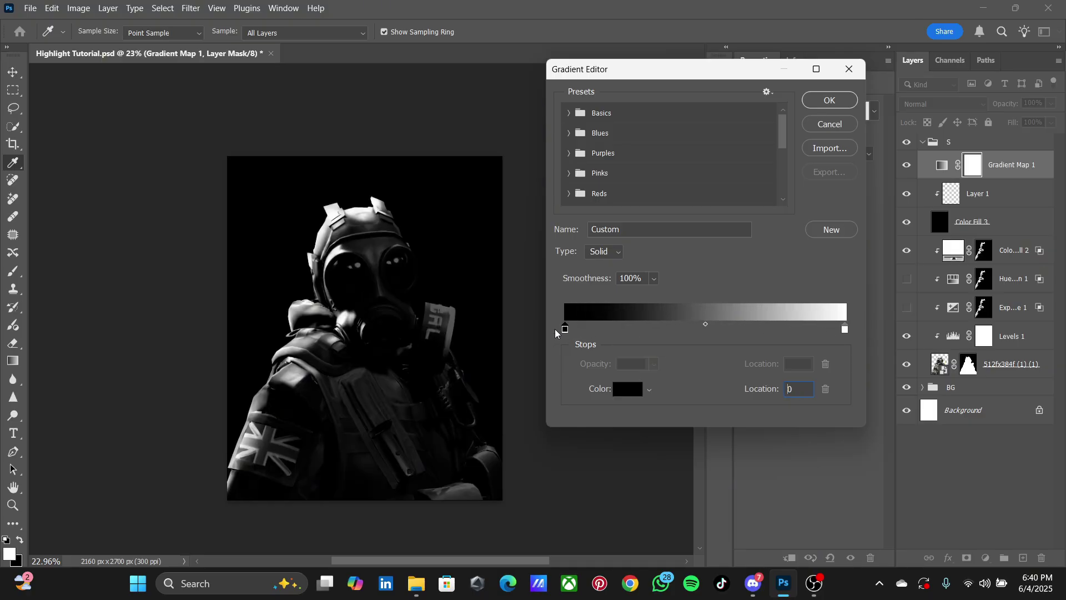
# Set the gradient stops to black, red and orange, and clip the Gradient Map to Layer 1.
pyautogui.click(626, 391)
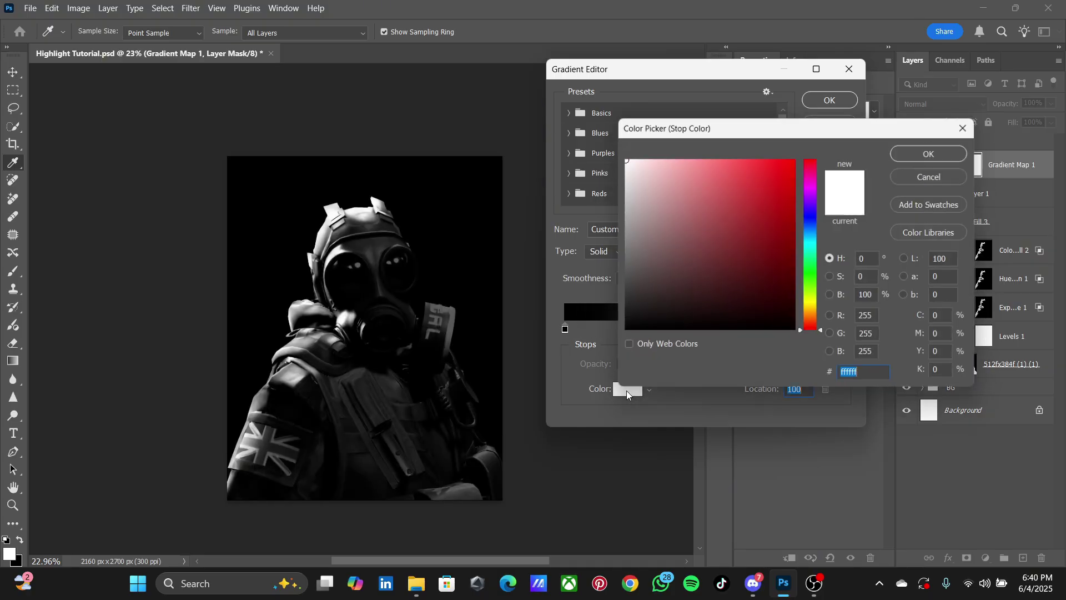
pyautogui.click(814, 317)
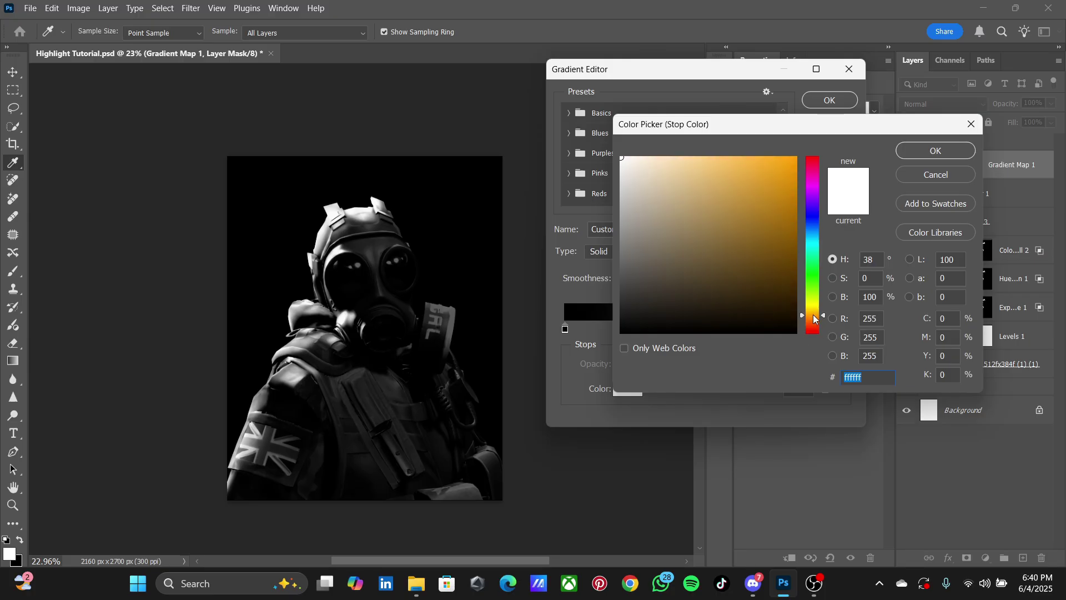
pyautogui.click(787, 166)
pyautogui.click(934, 151)
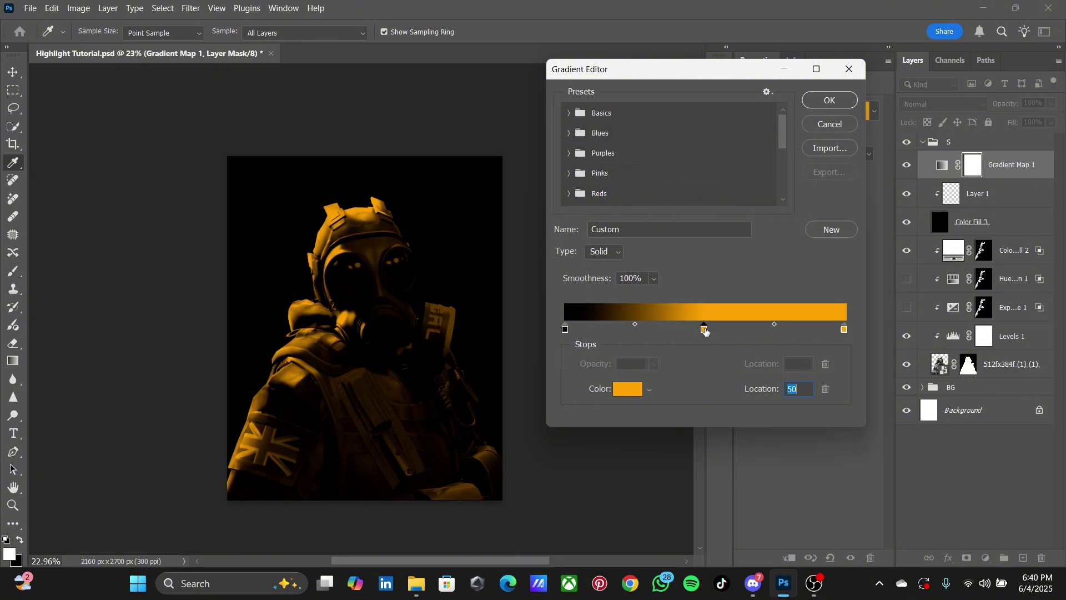
pyautogui.click(628, 389)
pyautogui.click(810, 333)
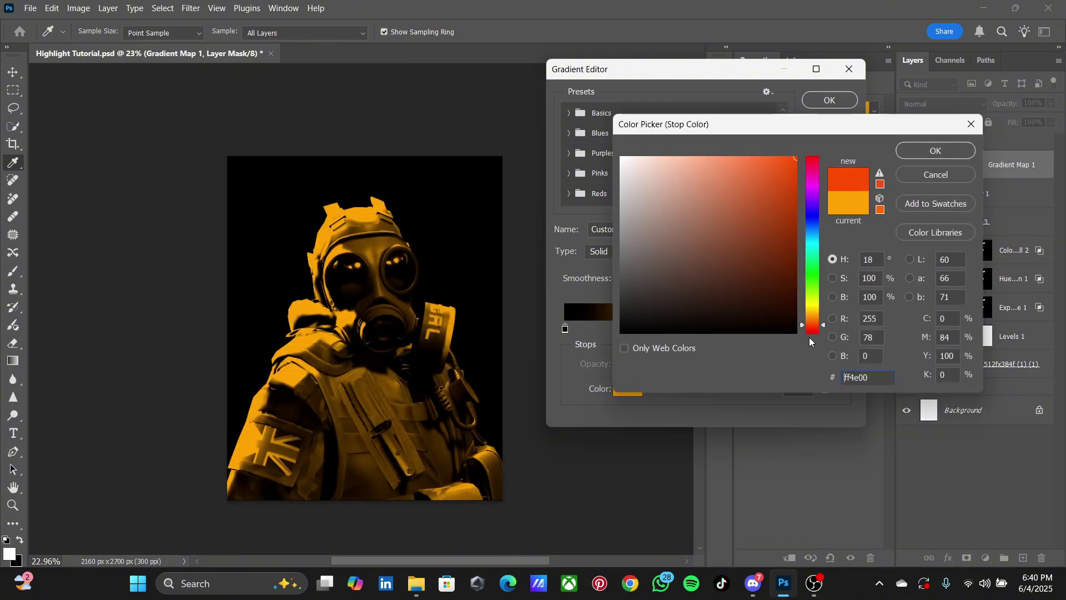
pyautogui.click(944, 152)
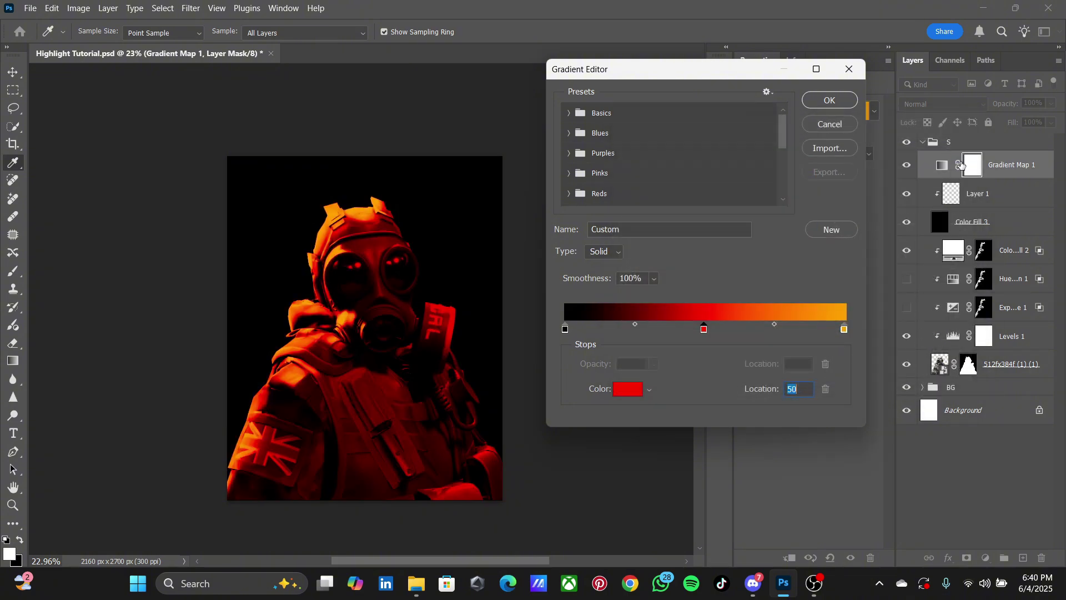
pyautogui.click(829, 101)
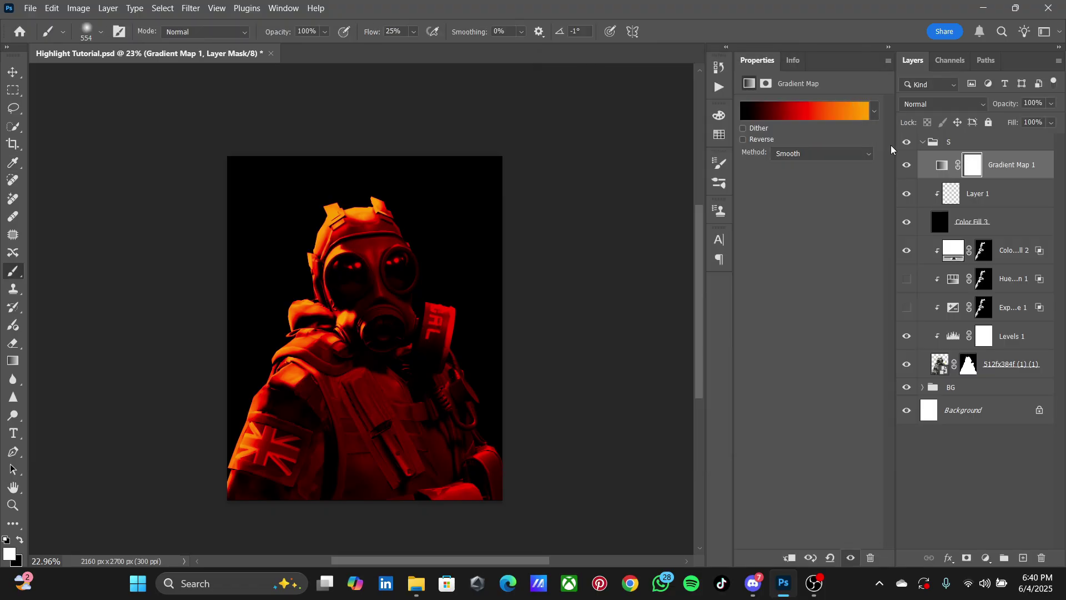
pyautogui.keyDown('alt'); pyautogui.click(979, 178); pyautogui.keyUp('alt')
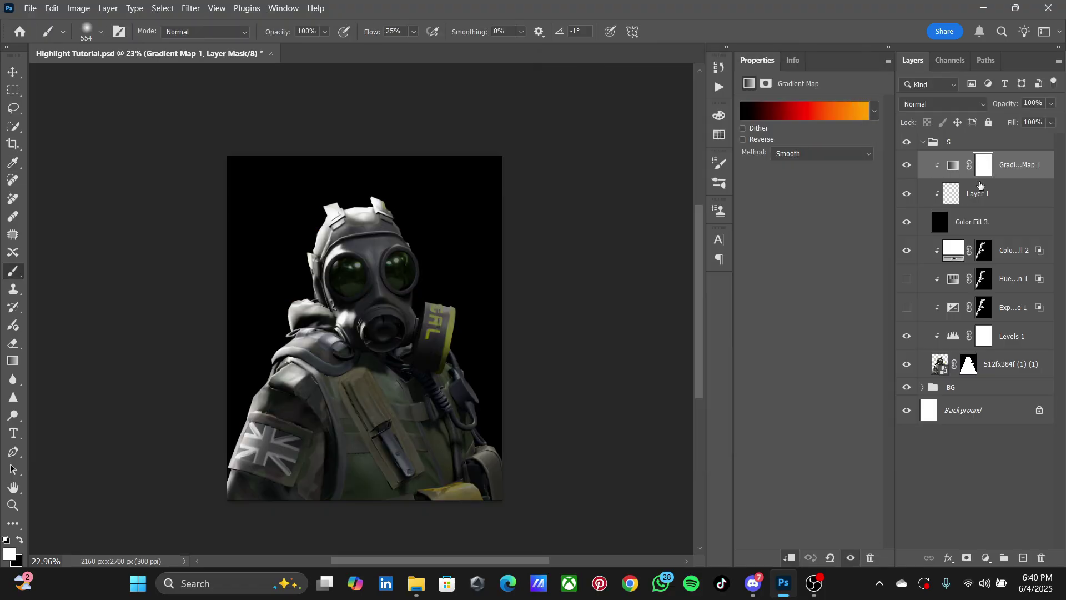
# On Layer 1, try large glow strokes over the mask and right eye, undoing them.
pyautogui.click(973, 203)
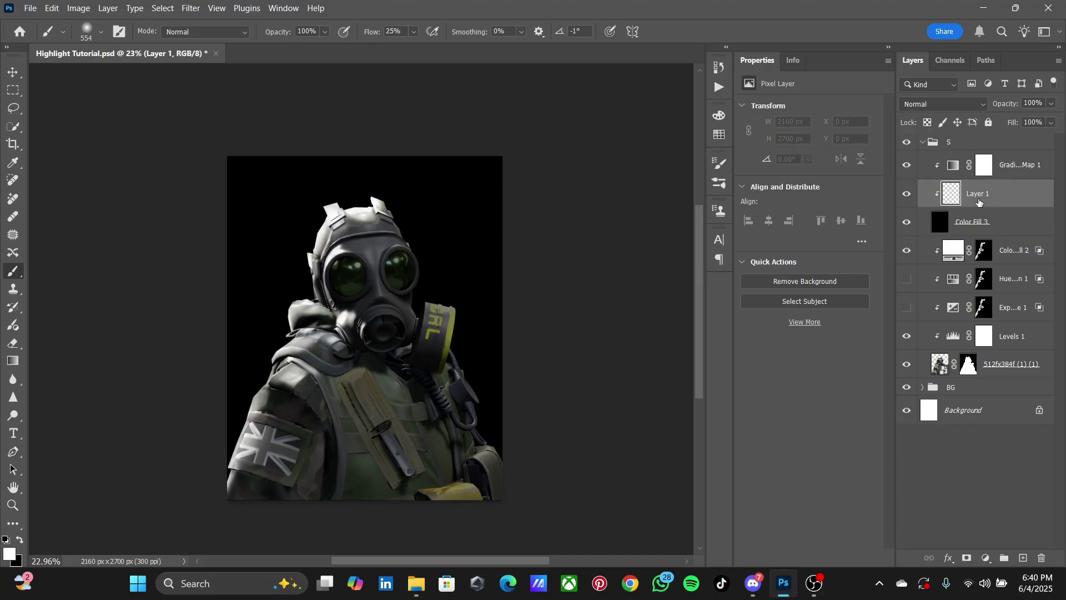
pyautogui.click(984, 221)
pyautogui.click(972, 197)
pyautogui.moveTo(394, 250)
pyautogui.mouseDown()
pyautogui.moveTo(295, 321)
pyautogui.moveTo(400, 267)
pyautogui.mouseUp()
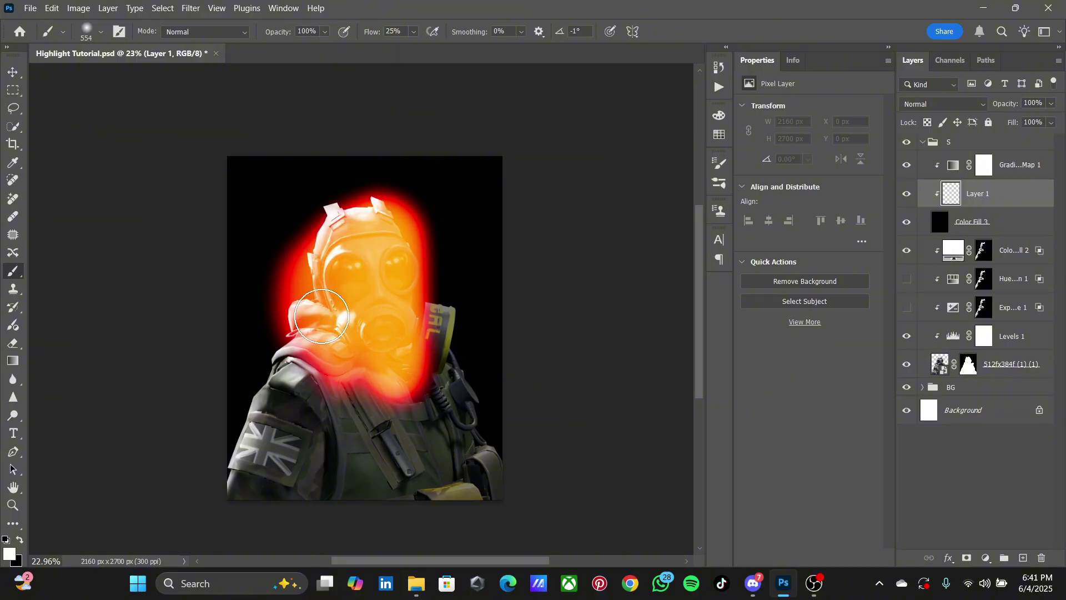
pyautogui.scroll(3, 399, 254)
pyautogui.hotkey('ctrl', 'z')
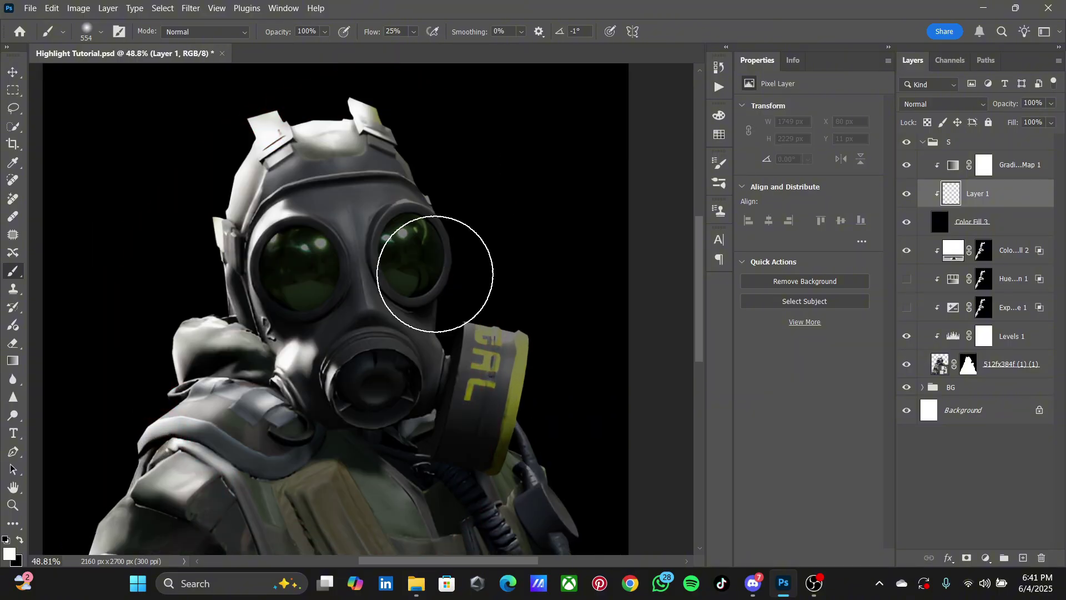
pyautogui.moveTo(393, 225); pyautogui.dragTo(397, 305)
pyautogui.hotkey('ctrl', 'z')
# Paint a vertical red-orange glow stripe from helmet to filter, undoing the oversized widening strokes.
pyautogui.moveTo(393, 123); pyautogui.dragTo(399, 382)
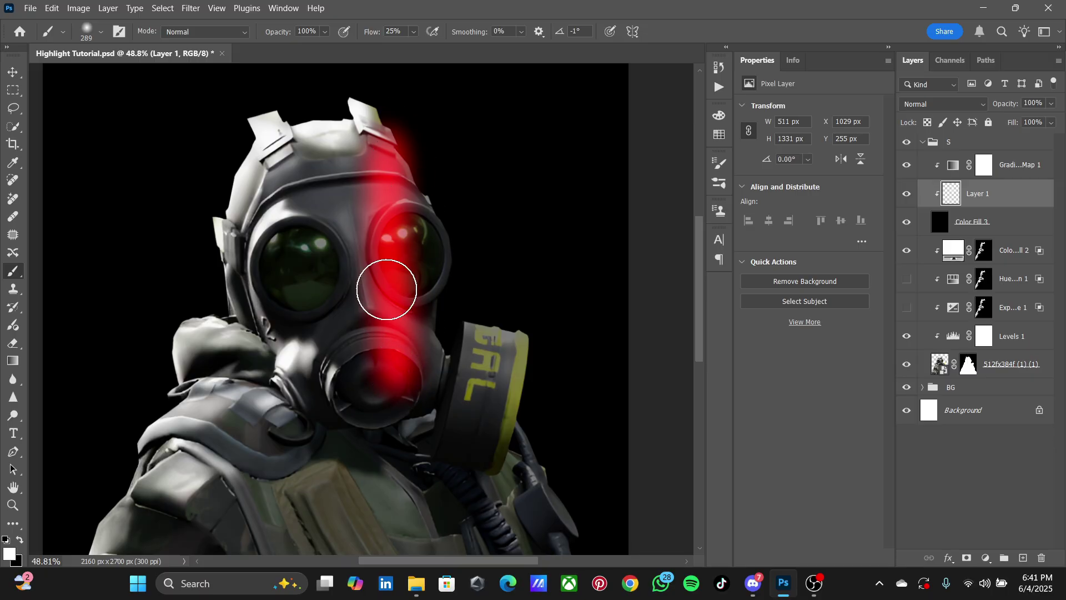
pyautogui.moveTo(382, 157); pyautogui.dragTo(398, 389)
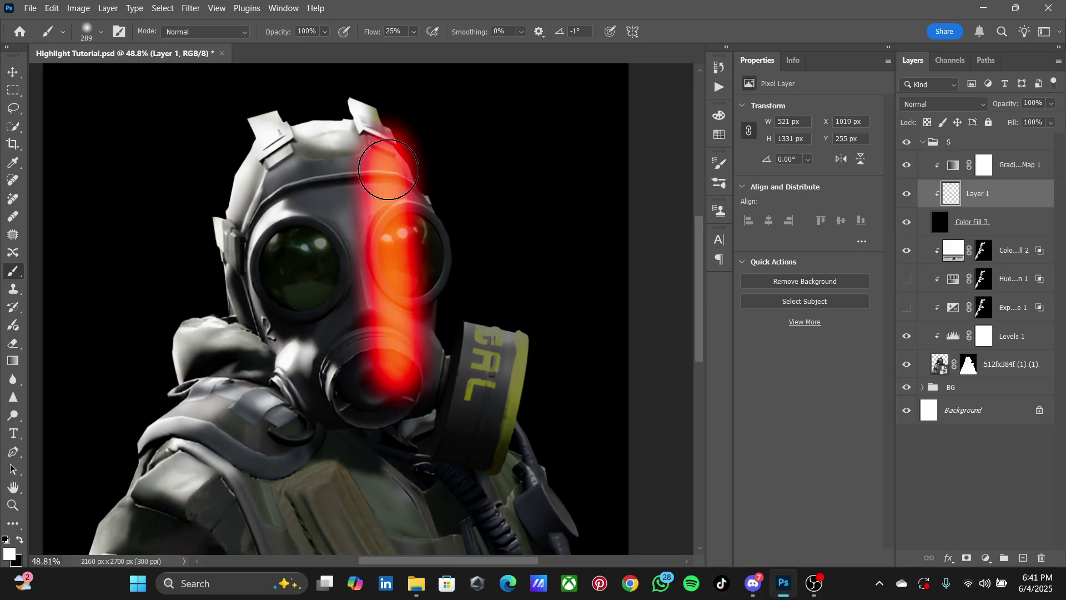
pyautogui.moveTo(388, 169); pyautogui.dragTo(398, 378)
pyautogui.moveTo(405, 219)
pyautogui.mouseDown()
pyautogui.moveTo(396, 309)
pyautogui.moveTo(388, 178)
pyautogui.mouseUp()
pyautogui.moveTo(383, 289)
pyautogui.mouseDown()
pyautogui.moveTo(352, 278)
pyautogui.moveTo(381, 215)
pyautogui.moveTo(357, 333)
pyautogui.moveTo(381, 245)
pyautogui.mouseUp()
pyautogui.scroll(-3, 418, 245)
pyautogui.scroll(-2, 418, 245)
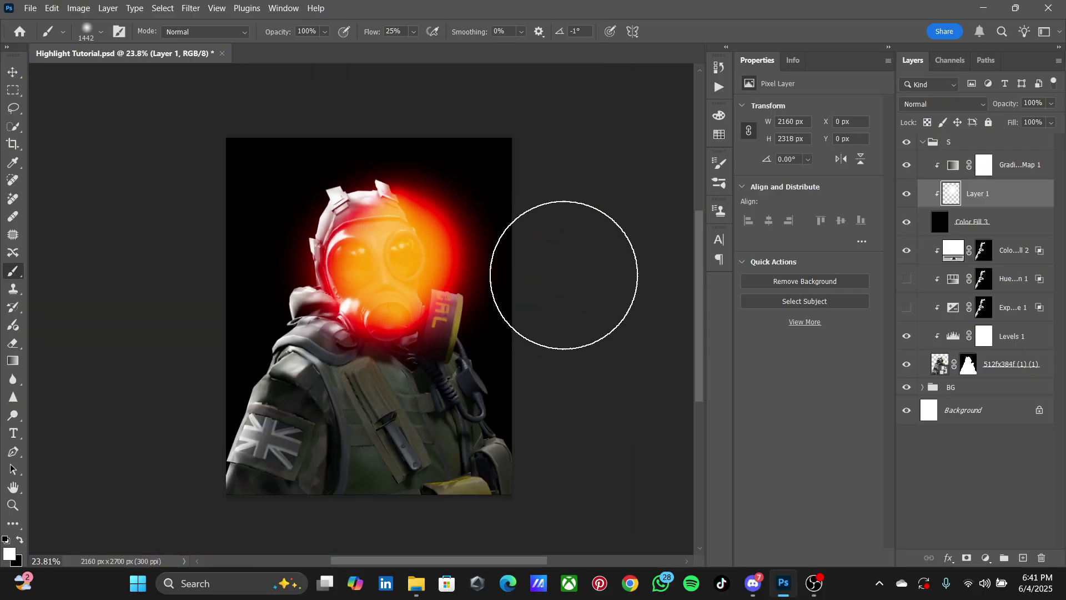
pyautogui.hotkey('ctrl', 'z')
pyautogui.hotkey('ctrl', 'z')
pyautogui.hotkey('ctrl', 'z')
pyautogui.hotkey('ctrl', 'z')
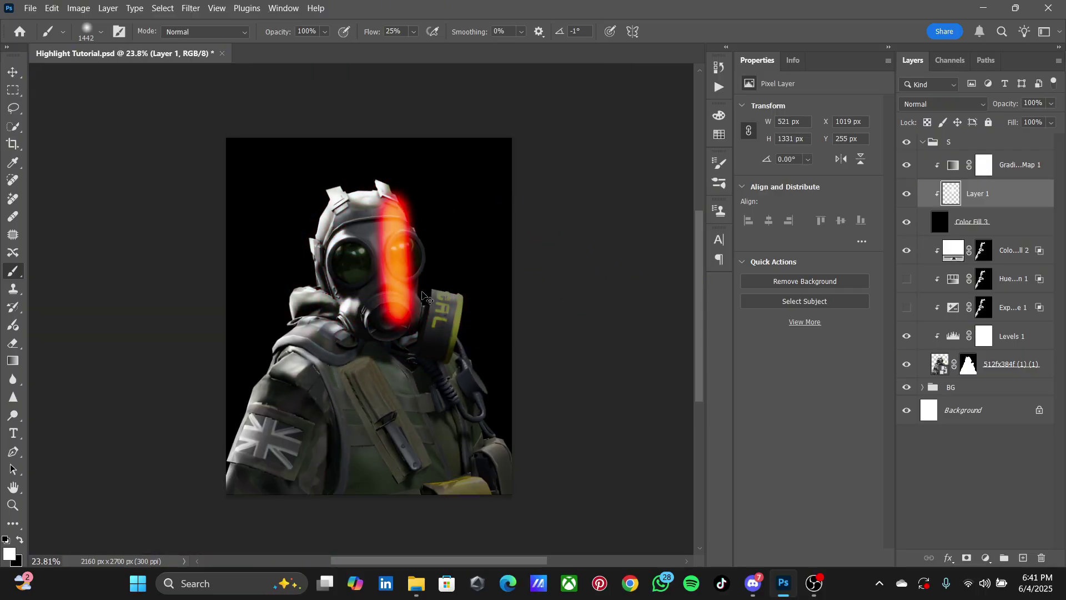
pyautogui.hotkey('ctrl', 'z')
pyautogui.hotkey('ctrl', 'z')
pyautogui.hotkey('ctrl', 'z')
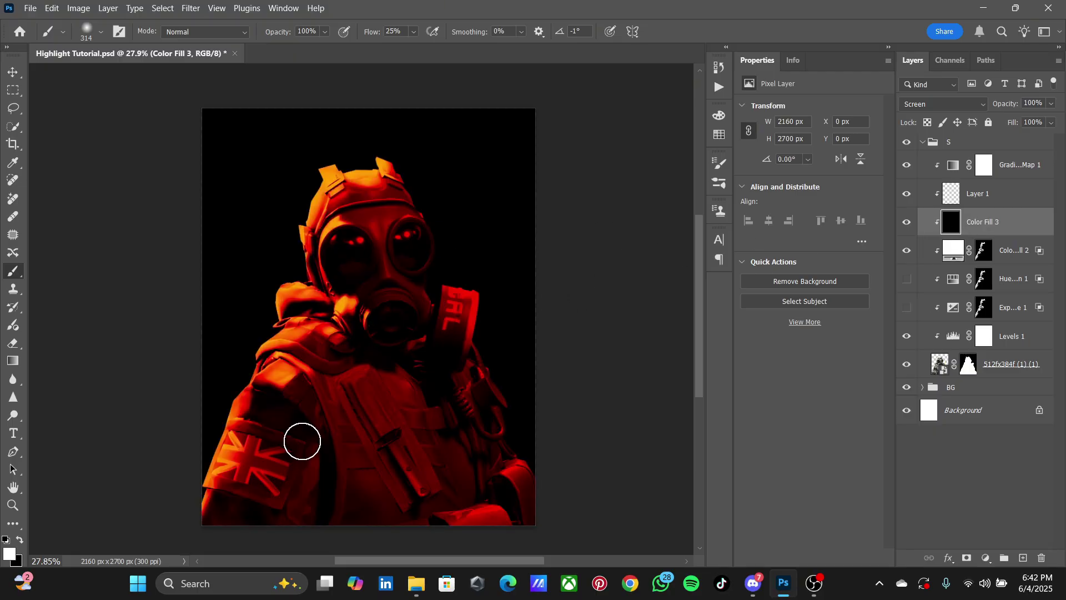
# Invert the Gradient Map mask to hide the red tint, and undo a test stroke on Layer 1.
pyautogui.click(991, 162)
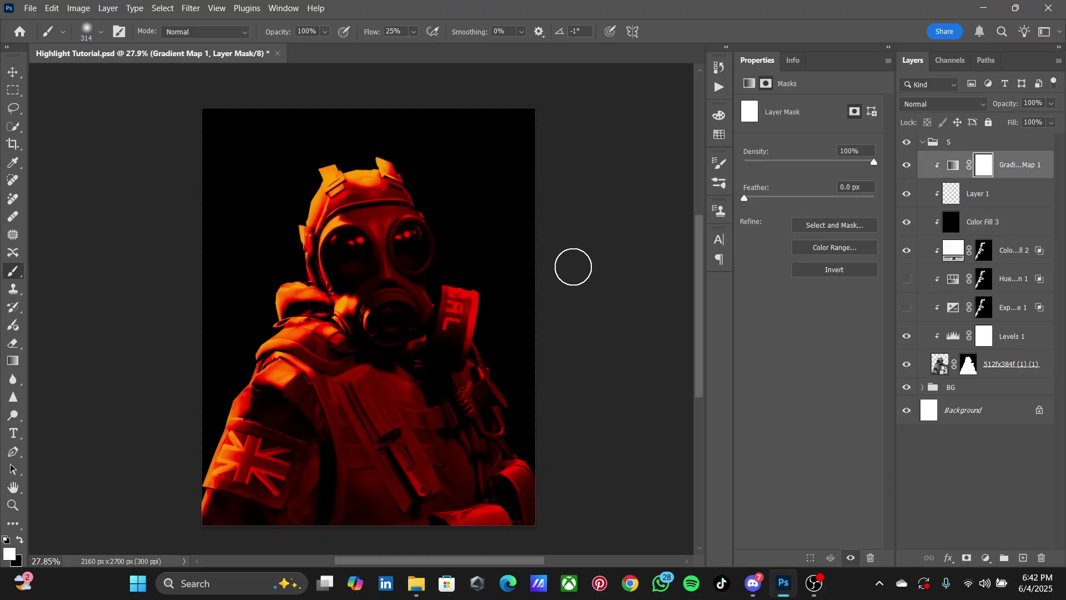
pyautogui.hotkey('ctrl', 'i')
pyautogui.click(999, 199)
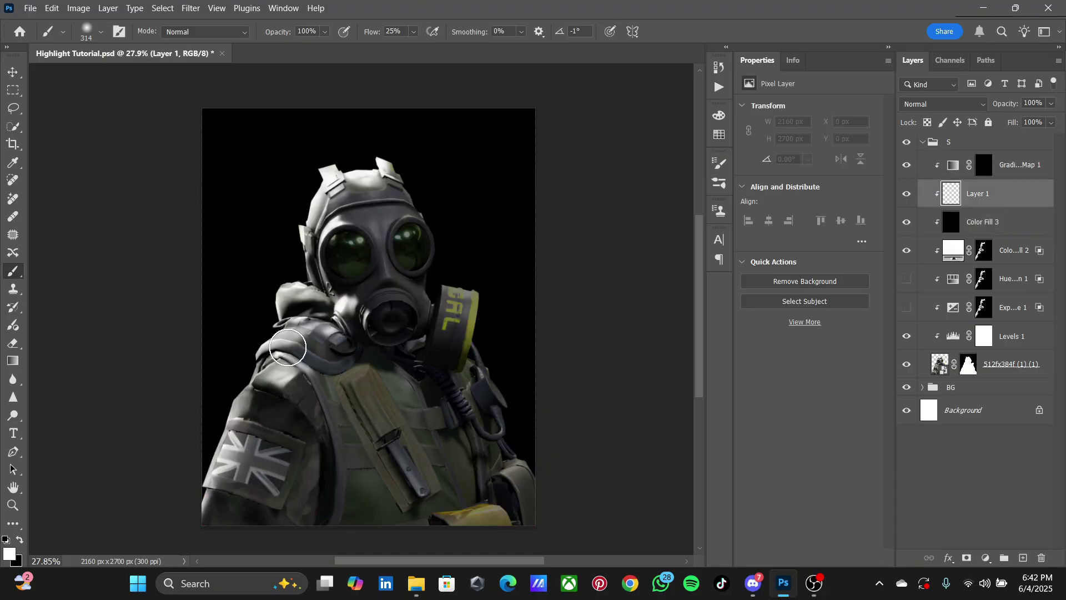
pyautogui.moveTo(364, 169); pyautogui.dragTo(375, 344)
pyautogui.hotkey('ctrl', 'z')
pyautogui.hotkey('ctrl', 'z')
pyautogui.hotkey('ctrl', 'z')
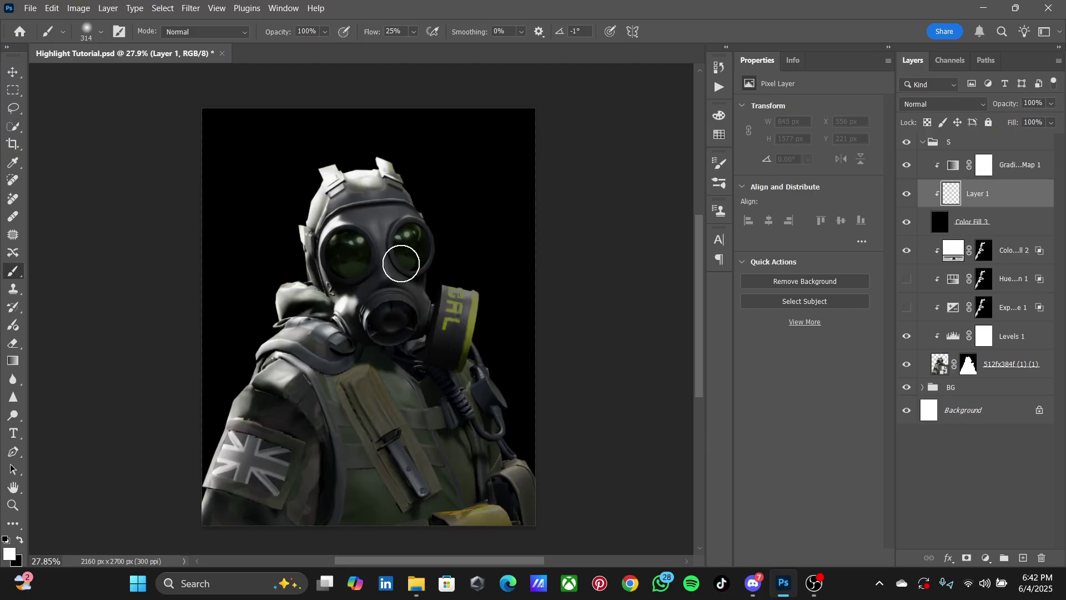
# Try a smaller glow stroke above the right lens, undo it, and load the soldier's outline as a selection.
pyautogui.scroll(3, 420, 260)
pyautogui.scroll(2, 420, 261)
pyautogui.press('[')
pyautogui.press('[')
pyautogui.press('[')
pyautogui.moveTo(405, 219); pyautogui.dragTo(392, 181)
pyautogui.scroll(1, 392, 181)
pyautogui.scroll(2, 405, 178)
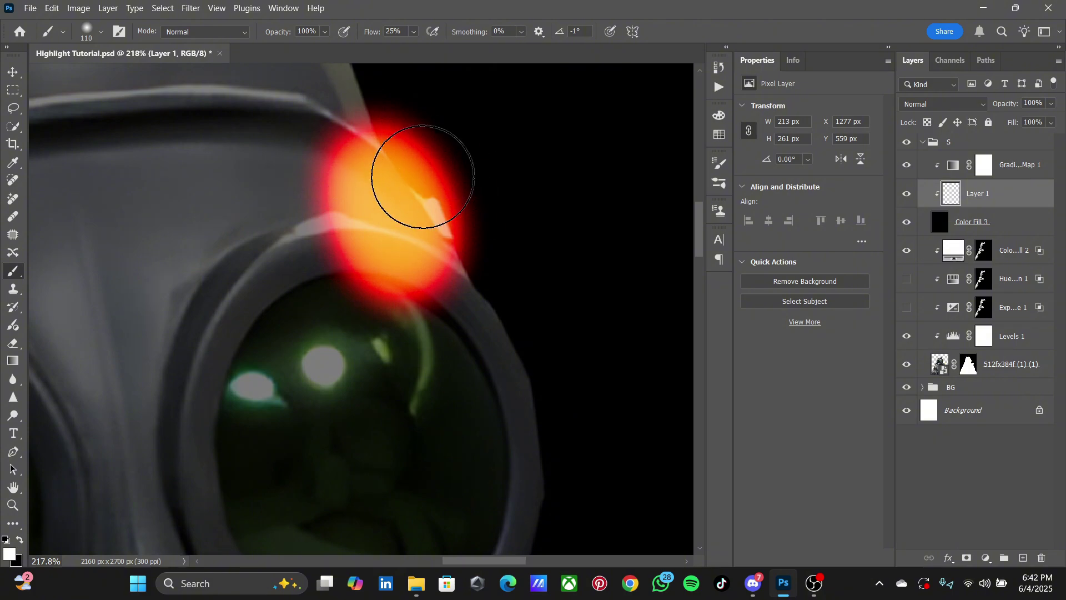
pyautogui.scroll(-3, 421, 186)
pyautogui.scroll(-2, 431, 184)
pyautogui.hotkey('ctrl', 'z')
pyautogui.scroll(-2, 475, 178)
pyautogui.scroll(-1, 452, 203)
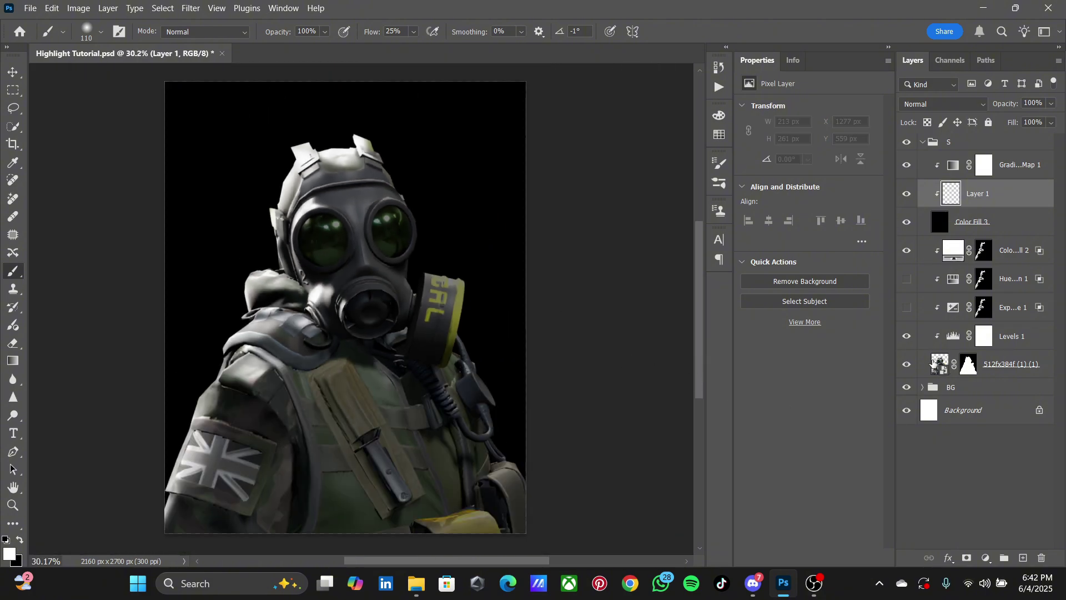
pyautogui.keyDown('ctrl'); pyautogui.click(971, 371); pyautogui.keyUp('ctrl')
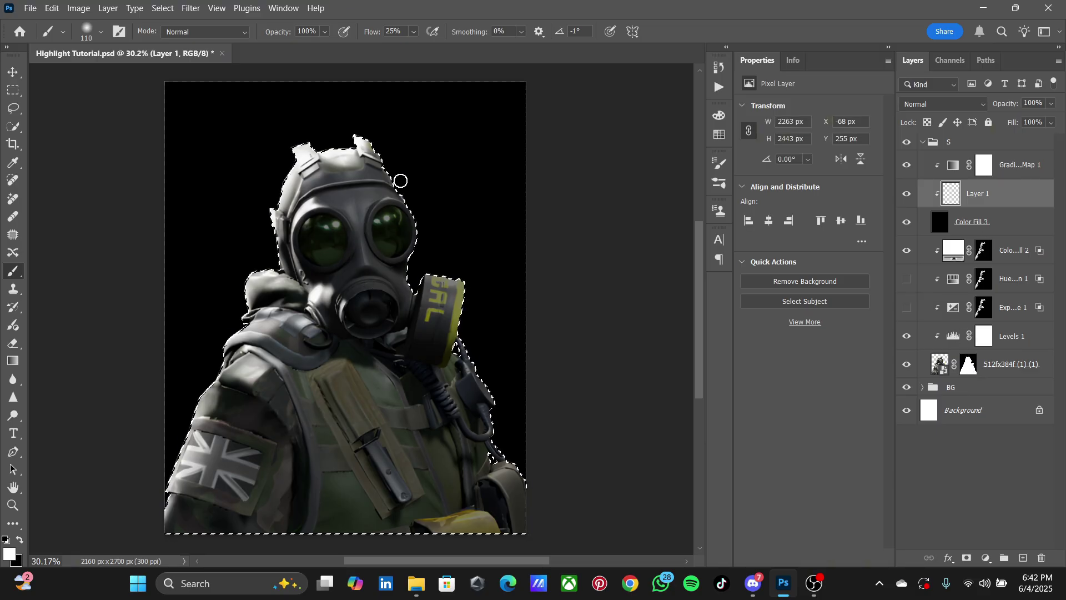
# Test an orange stroke along the mask's right edge, undo it, and reload the soldier selection.
pyautogui.scroll(4, 408, 204)
pyautogui.scroll(4, 408, 204)
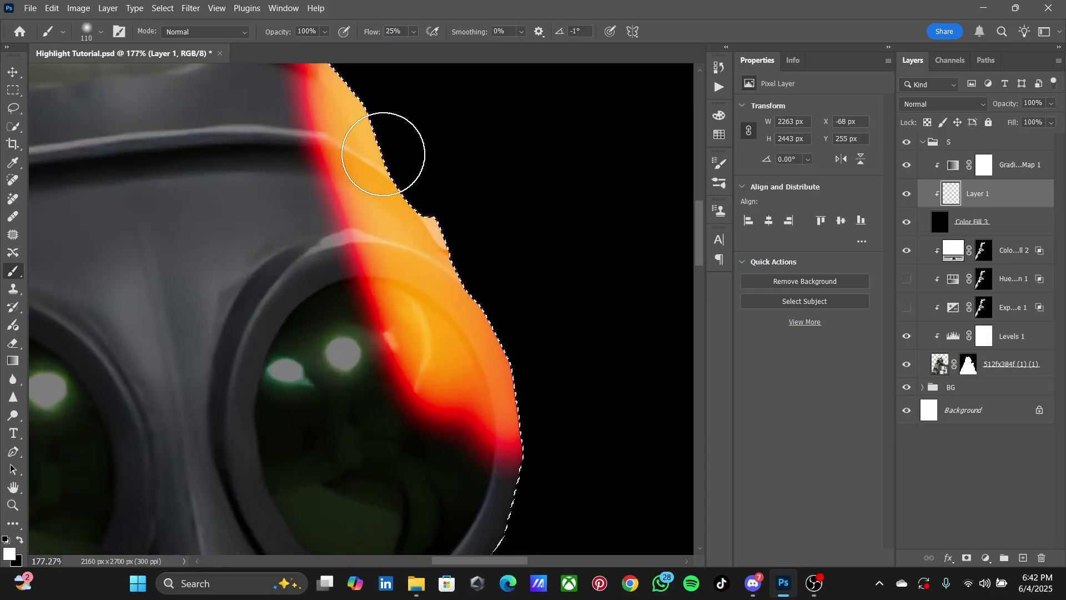
pyautogui.moveTo(381, 148)
pyautogui.mouseDown()
pyautogui.moveTo(466, 226)
pyautogui.moveTo(456, 170)
pyautogui.mouseUp()
pyautogui.hotkey('ctrl', 'z')
pyautogui.scroll(-5, 456, 170)
pyautogui.scroll(-3, 456, 198)
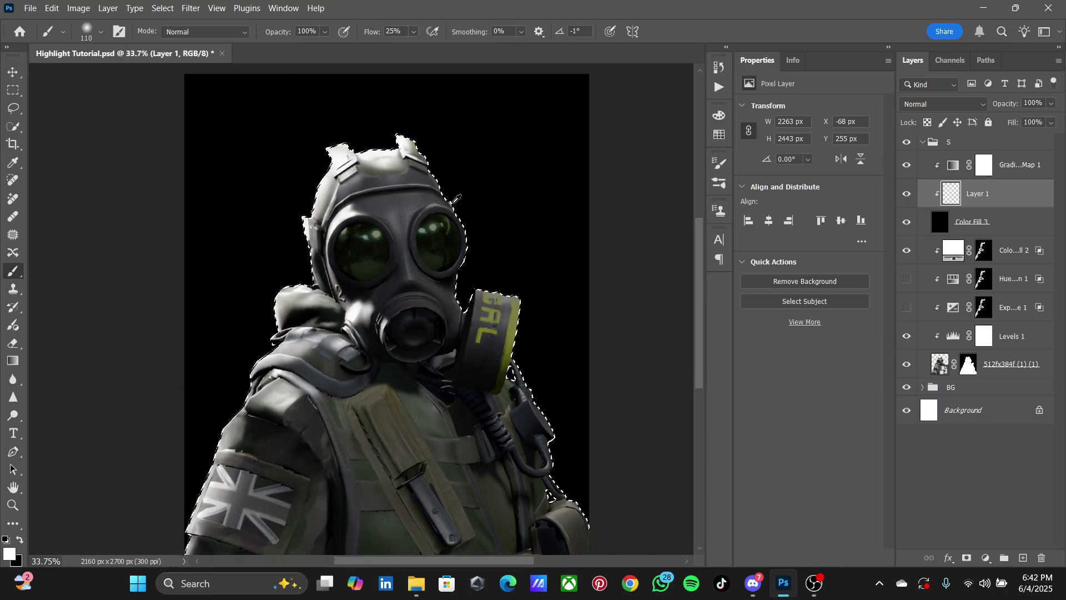
pyautogui.hotkey('ctrl', 'd')
pyautogui.scroll(-2, 508, 234)
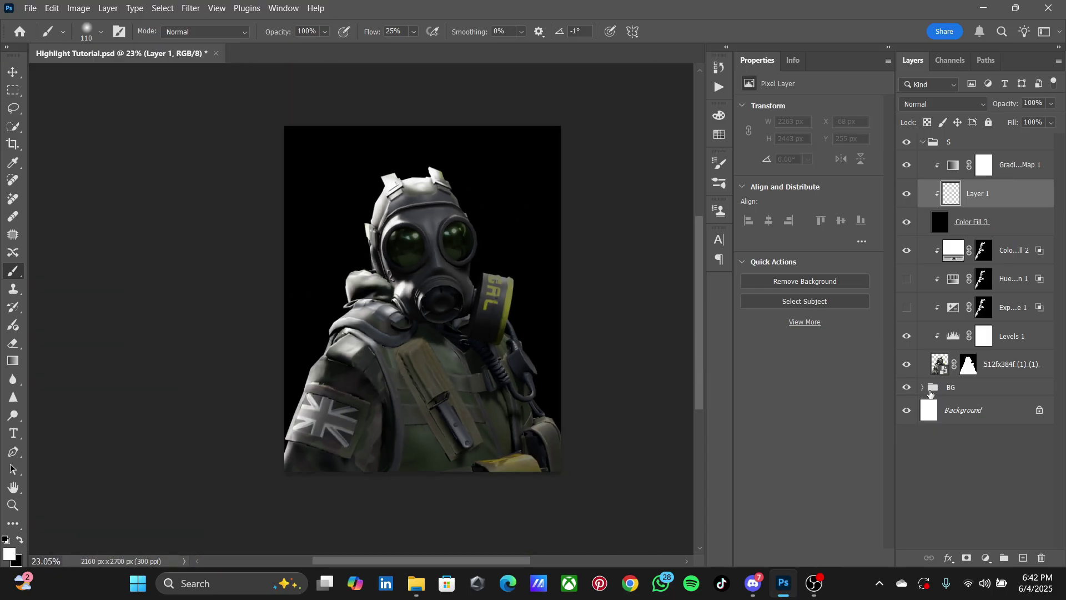
pyautogui.keyDown('ctrl'); pyautogui.click(968, 367); pyautogui.keyUp('ctrl')
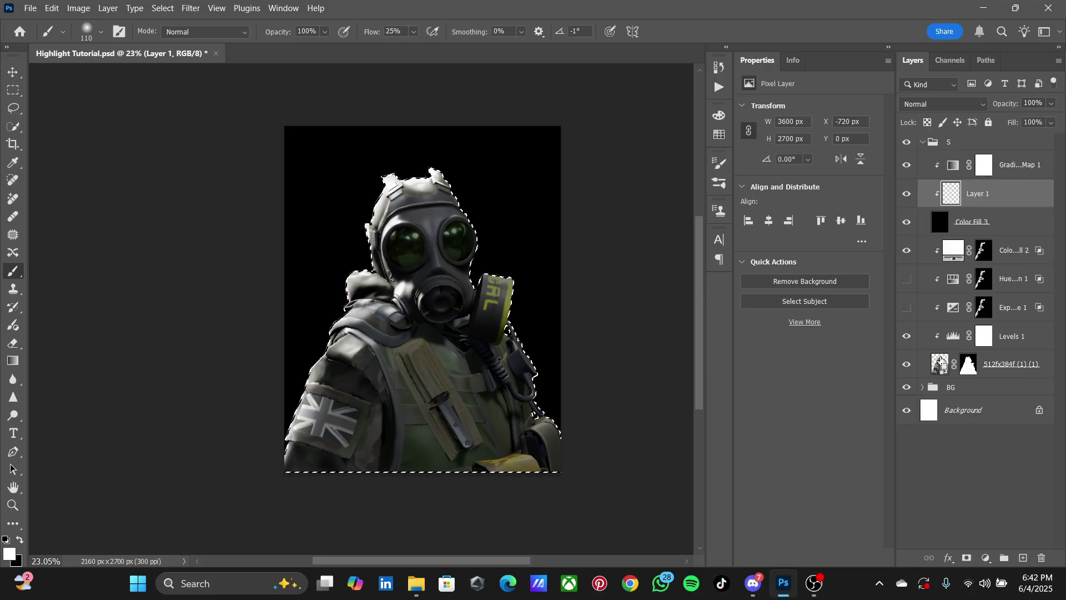
# Paint orange glow along the mask's right edge, adding a dab at the edge.
pyautogui.scroll(1, 461, 194)
pyautogui.scroll(6, 464, 191)
pyautogui.scroll(2, 467, 188)
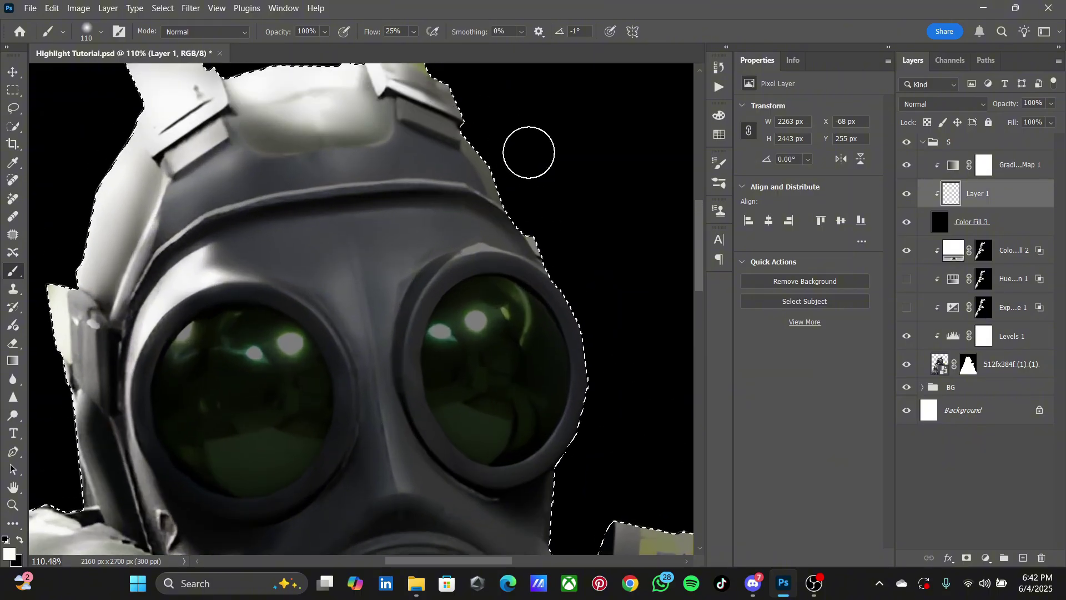
pyautogui.scroll(2, 511, 219)
pyautogui.moveTo(491, 438)
pyautogui.mouseDown()
pyautogui.moveTo(480, 271)
pyautogui.moveTo(373, 198)
pyautogui.mouseUp()
pyautogui.scroll(2, 481, 272)
pyautogui.click(428, 241)
pyautogui.scroll(1, 398, 303)
pyautogui.press('[')
pyautogui.press('[')
pyautogui.scroll(-2, 398, 303)
# With a smaller brush, paint glow along the lower goggle rim and paint it out over the lens.
pyautogui.press('x')
pyautogui.press(']')
pyautogui.press(']')
pyautogui.press(']')
pyautogui.scroll(1, 404, 226)
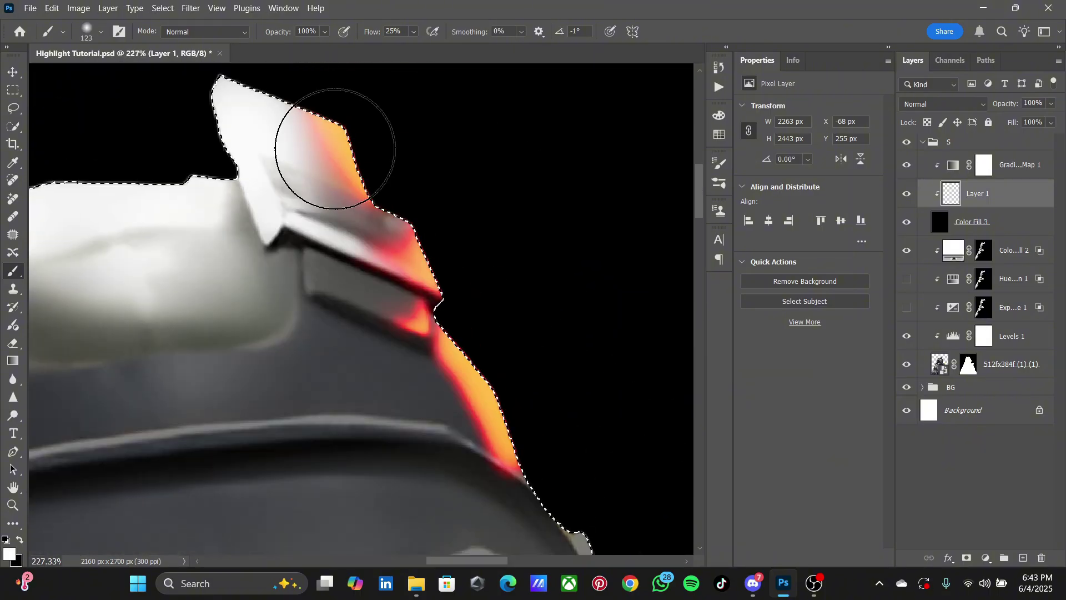
pyautogui.press('[')
pyautogui.press('[')
pyautogui.press('[')
pyautogui.scroll(-2, 364, 293)
pyautogui.scroll(2, 385, 371)
pyautogui.scroll(-2, 385, 371)
pyautogui.scroll(3, 387, 260)
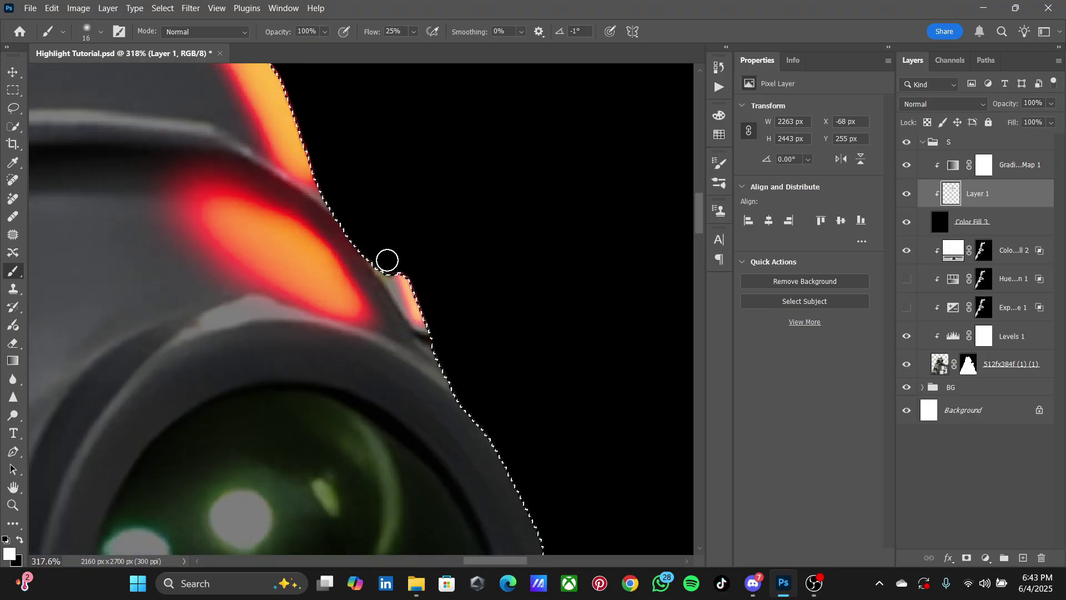
pyautogui.press('[')
pyautogui.press('[')
pyautogui.press('[')
pyautogui.scroll(2, 377, 266)
pyautogui.scroll(-2, 269, 256)
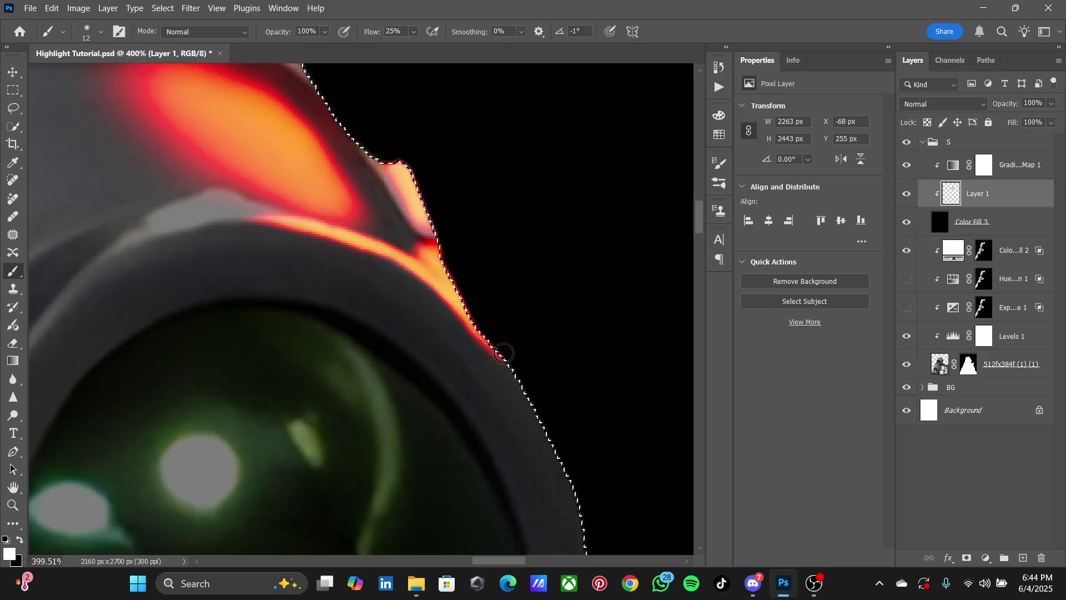
pyautogui.scroll(2, 533, 347)
pyautogui.press(']')
pyautogui.press(']')
pyautogui.scroll(-2, 547, 415)
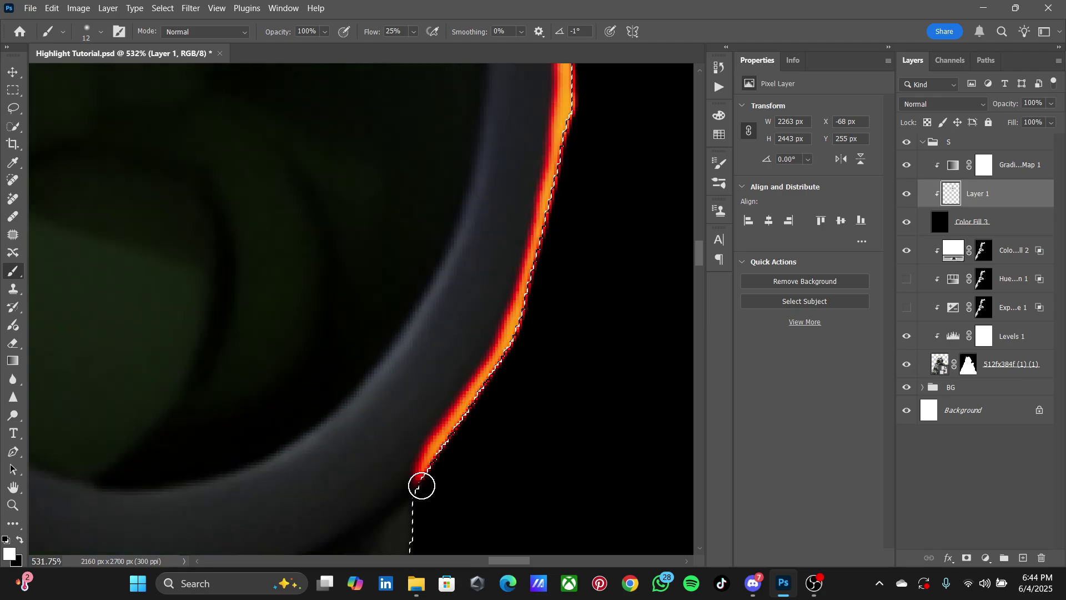
pyautogui.moveTo(423, 483)
pyautogui.mouseDown()
pyautogui.moveTo(373, 421)
pyautogui.moveTo(267, 436)
pyautogui.mouseUp()
pyautogui.scroll(-1, 373, 422)
pyautogui.scroll(-4, 359, 456)
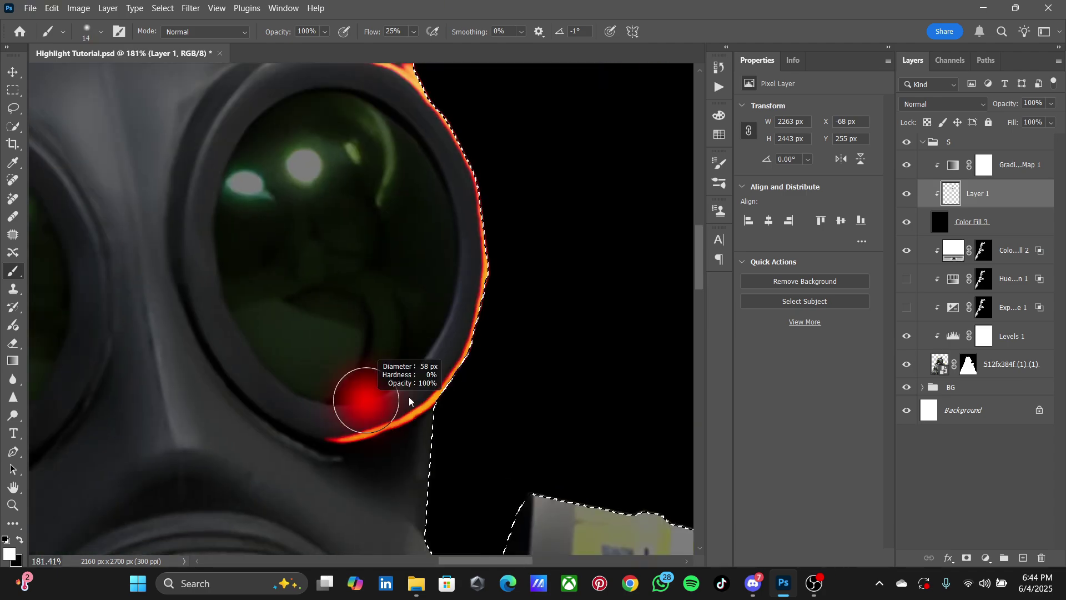
pyautogui.press('x')
pyautogui.press('x')
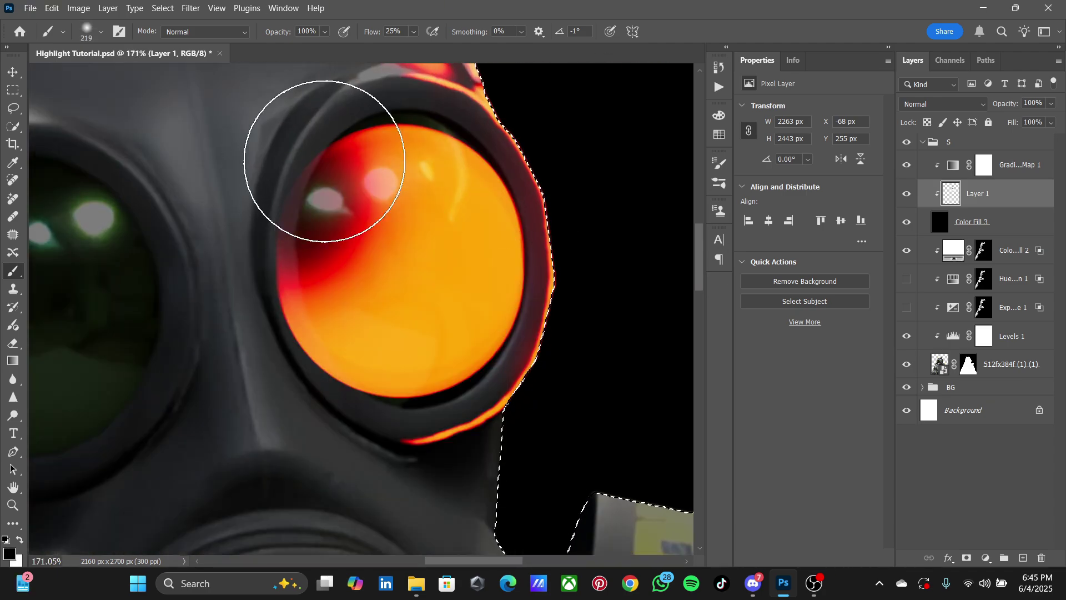
pyautogui.scroll(1, 333, 222)
pyautogui.moveTo(381, 333); pyautogui.dragTo(447, 339)
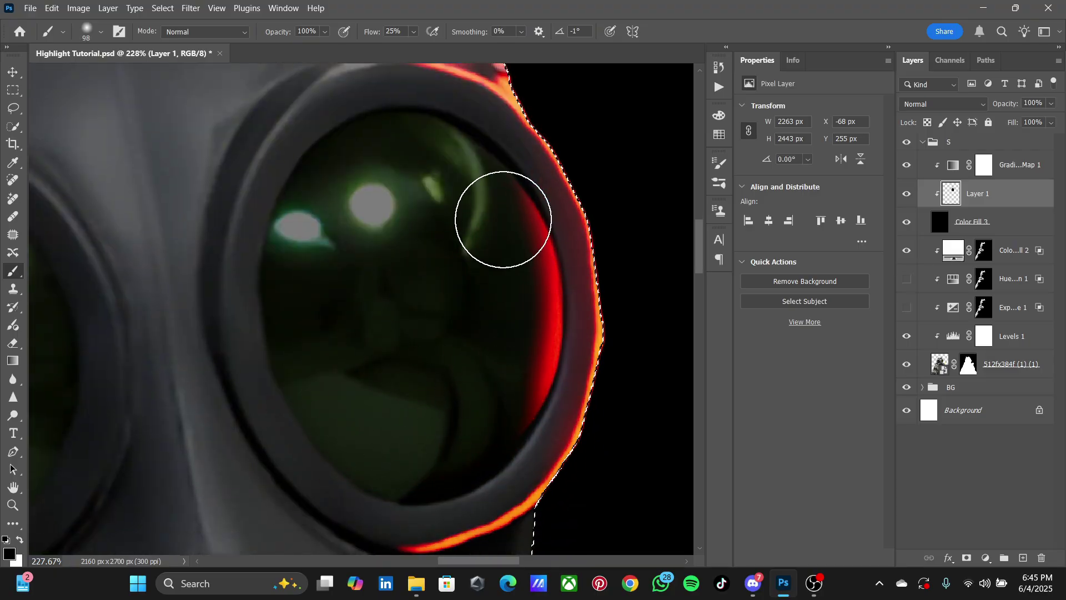
# Paint glow along the goggle's right rim and darken the orange streak left of the goggle.
pyautogui.press('x')
pyautogui.scroll(-2, 502, 209)
pyautogui.moveTo(328, 257)
pyautogui.mouseDown()
pyautogui.moveTo(277, 323)
pyautogui.moveTo(178, 266)
pyautogui.moveTo(364, 374)
pyautogui.mouseUp()
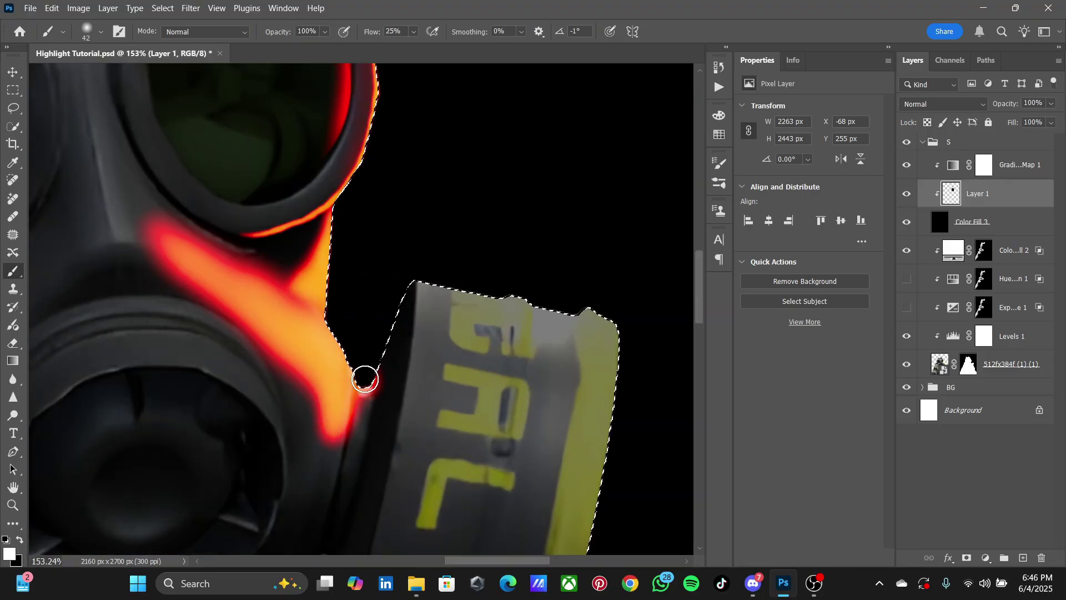
pyautogui.press('x')
pyautogui.press('[')
pyautogui.scroll(-1, 166, 295)
pyautogui.moveTo(296, 327); pyautogui.dragTo(294, 388)
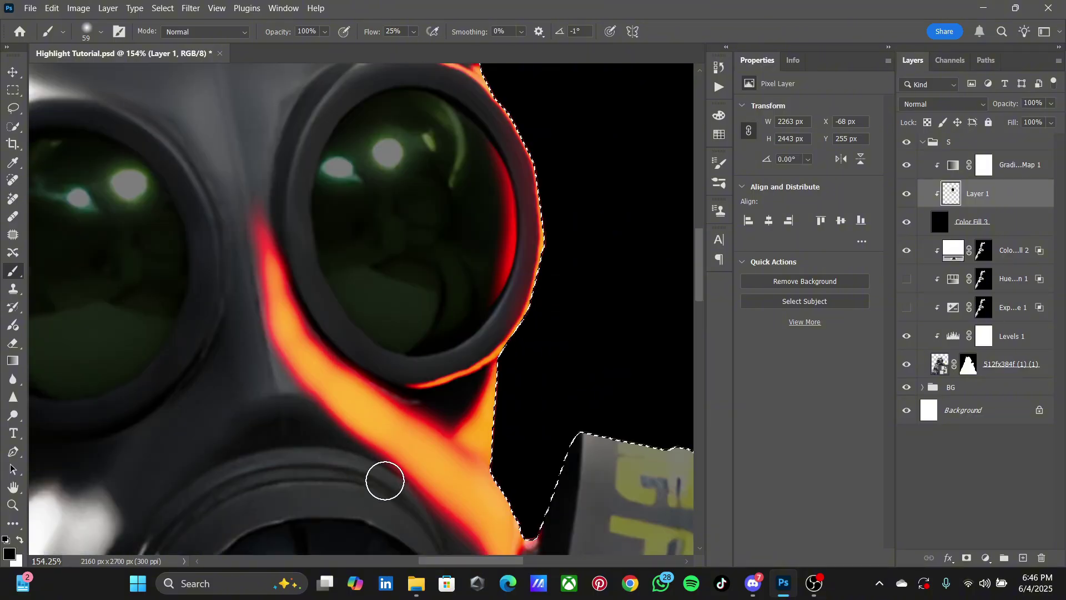
pyautogui.scroll(-3, 383, 481)
pyautogui.scroll(2, 230, 171)
pyautogui.press(']')
pyautogui.press(']')
pyautogui.press(']')
# Darken the orange streak and paint a thinner glow along the top of the tag.
pyautogui.moveTo(262, 243); pyautogui.dragTo(233, 139)
pyautogui.scroll(-5, 233, 139)
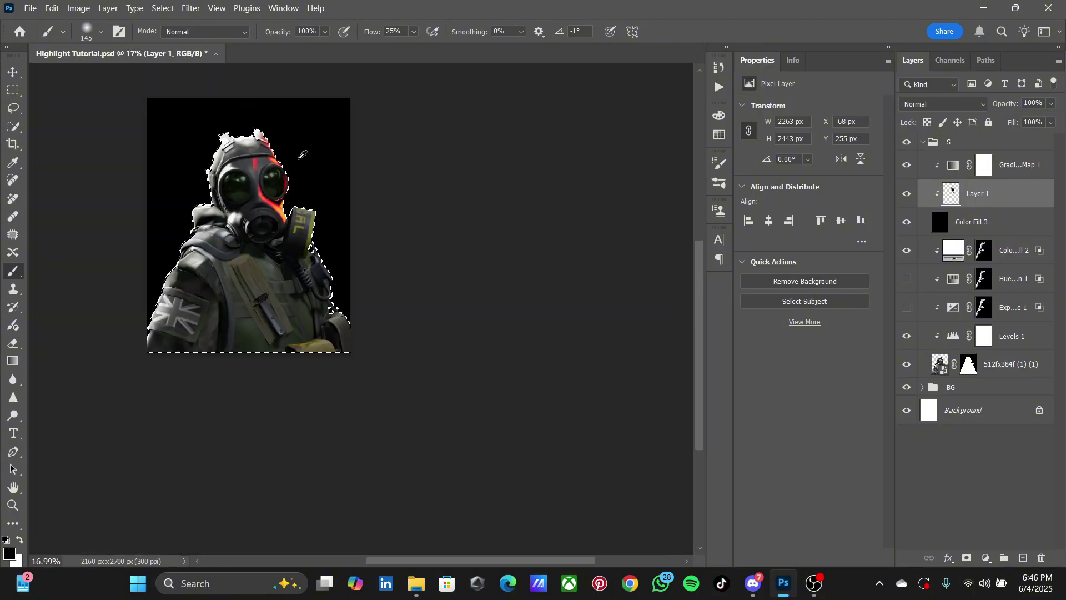
pyautogui.scroll(6, 224, 217)
pyautogui.press('[')
pyautogui.press('[')
pyautogui.press('[')
pyautogui.moveTo(223, 216)
pyautogui.mouseDown()
pyautogui.moveTo(452, 285)
pyautogui.moveTo(234, 318)
pyautogui.mouseUp()
# Paint orange glow down the tag's right edge with a smaller brush.
pyautogui.press('x')
pyautogui.press('[')
pyautogui.press('[')
pyautogui.scroll(-1, 233, 318)
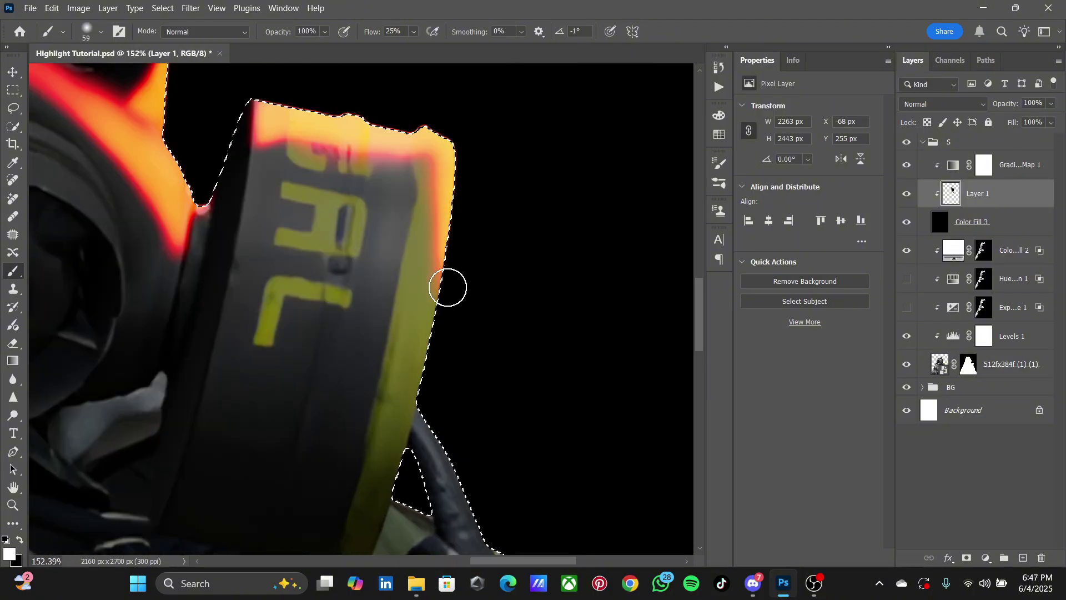
pyautogui.moveTo(448, 286); pyautogui.dragTo(478, 466)
pyautogui.scroll(-1, 478, 467)
pyautogui.moveTo(440, 148); pyautogui.dragTo(354, 475)
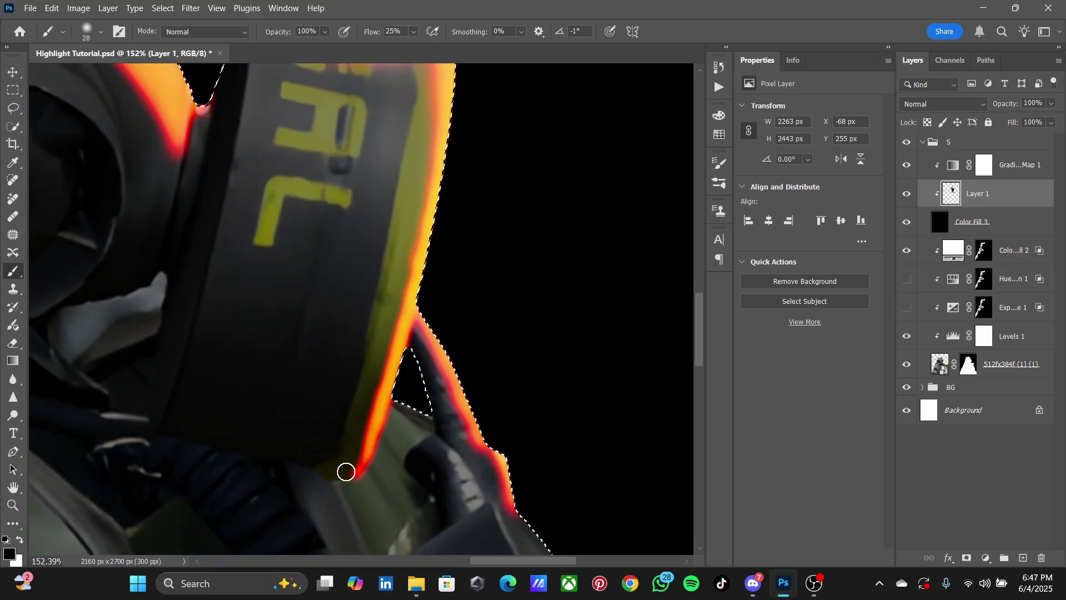
pyautogui.scroll(-5, 346, 471)
pyautogui.scroll(5, 377, 233)
pyautogui.scroll(-3, 378, 234)
pyautogui.scroll(3, 375, 249)
# Paint orange glow on the hose strap and along its edge.
pyautogui.press('x')
pyautogui.press(']')
pyautogui.moveTo(395, 292); pyautogui.dragTo(375, 249)
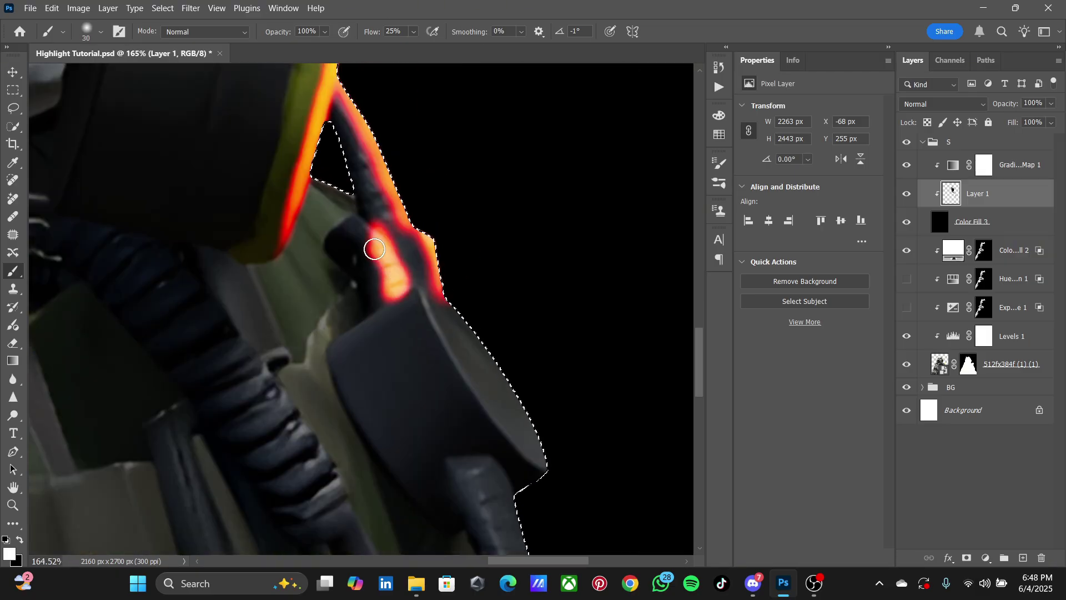
pyautogui.scroll(2, 366, 257)
pyautogui.press('x')
pyautogui.moveTo(300, 88); pyautogui.dragTo(444, 433)
pyautogui.scroll(1, 346, 262)
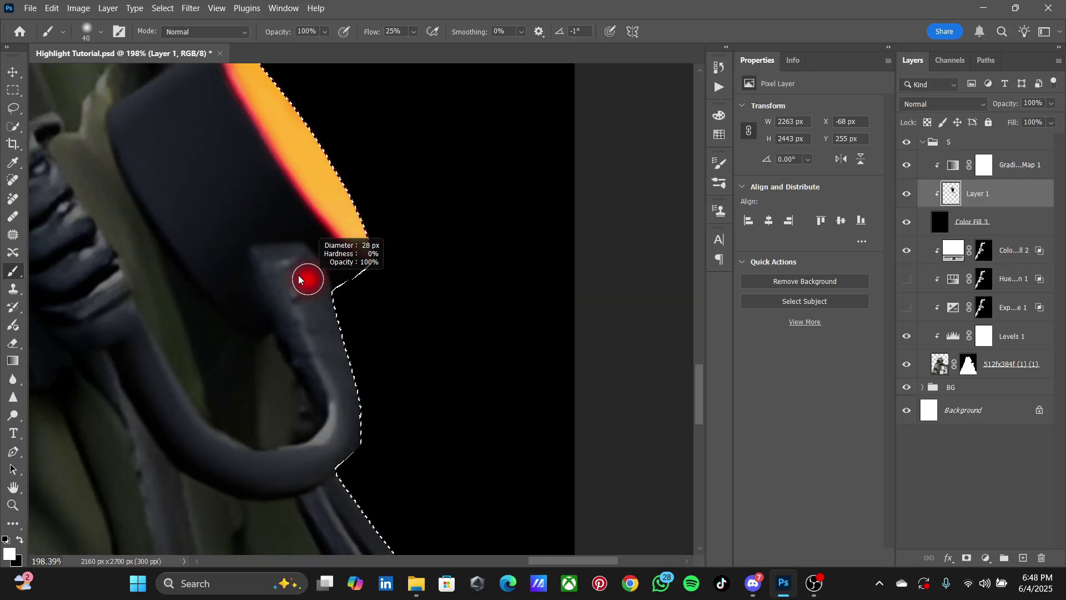
pyautogui.scroll(-3, 310, 240)
# Add a thin glow along the strap edge and extend the inner orange stroke upward.
pyautogui.press('x')
pyautogui.press('[')
pyautogui.scroll(3, 388, 333)
pyautogui.moveTo(333, 72); pyautogui.dragTo(428, 400)
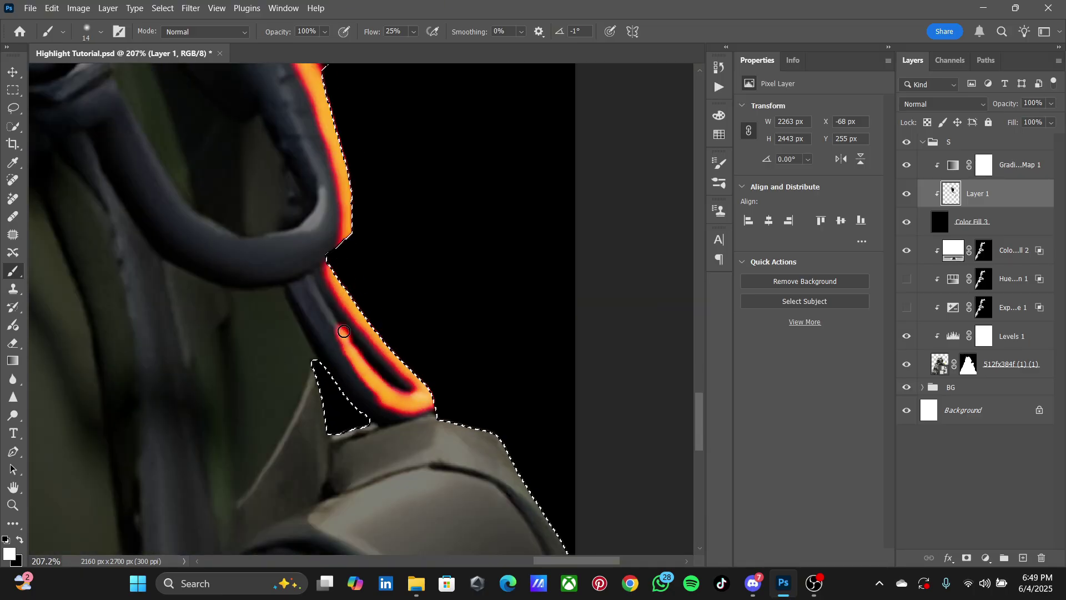
pyautogui.scroll(2, 344, 331)
pyautogui.press('[')
pyautogui.press('[')
pyautogui.press('[')
pyautogui.press('x')
pyautogui.moveTo(305, 290)
pyautogui.mouseDown()
pyautogui.moveTo(350, 326)
pyautogui.moveTo(245, 364)
pyautogui.mouseUp()
pyautogui.scroll(-1, 408, 456)
pyautogui.press('x')
pyautogui.press('[')
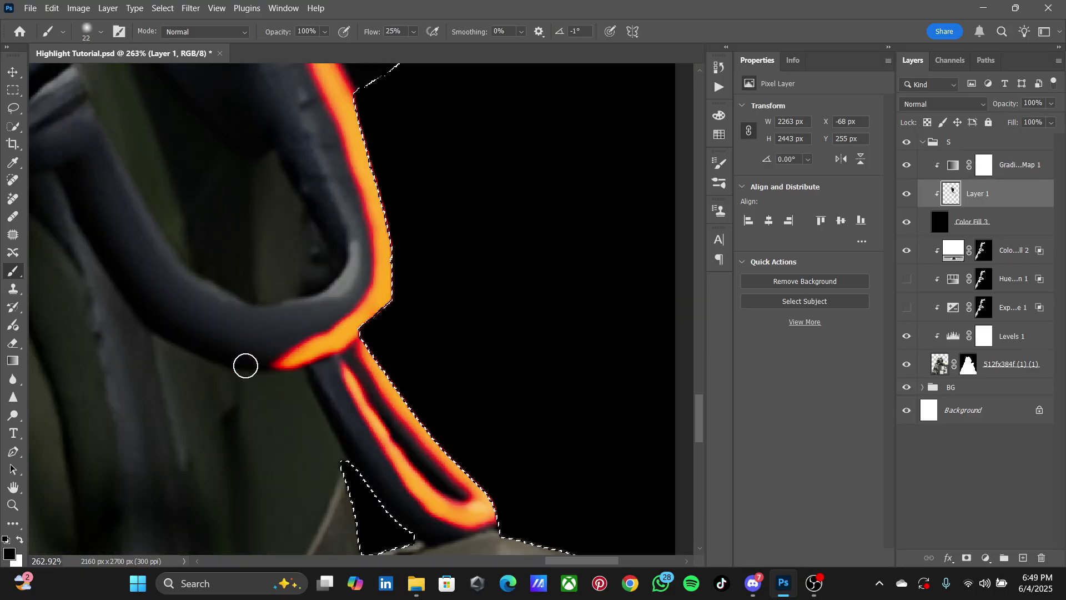
# Paint two glow strokes across the lower strap area.
pyautogui.scroll(-5, 346, 308)
pyautogui.scroll(1, 500, 360)
pyautogui.press('x')
pyautogui.press('[')
pyautogui.press('[')
pyautogui.moveTo(550, 378); pyautogui.dragTo(429, 391)
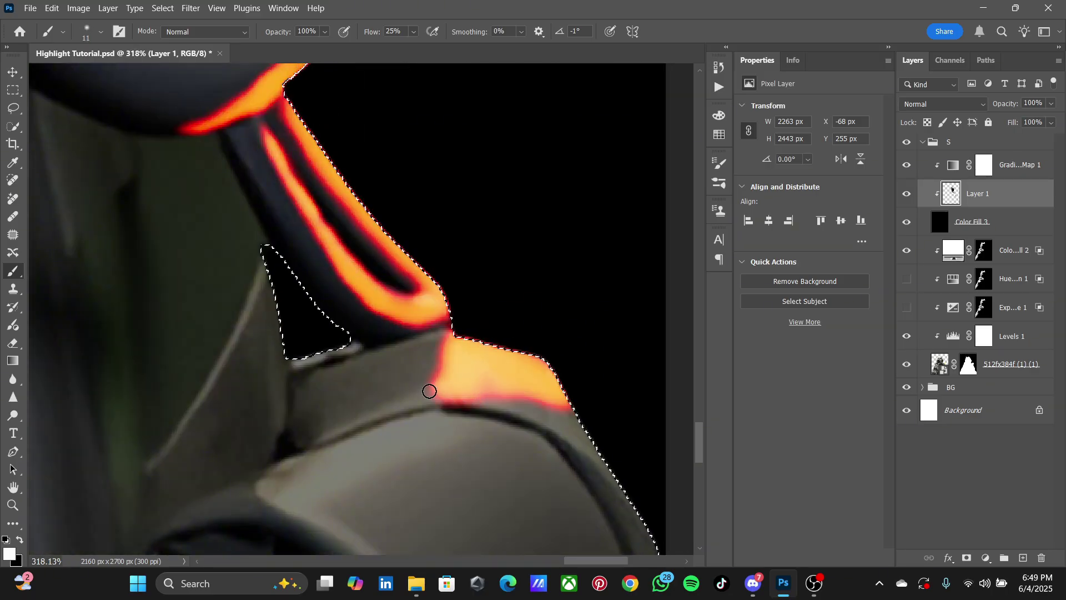
pyautogui.press('x')
pyautogui.press('[')
pyautogui.press('[')
pyautogui.scroll(-3, 572, 439)
pyautogui.scroll(2, 564, 445)
pyautogui.moveTo(195, 361)
pyautogui.mouseDown()
pyautogui.moveTo(511, 276)
pyautogui.moveTo(540, 297)
pyautogui.mouseUp()
pyautogui.scroll(2, 393, 186)
pyautogui.scroll(-3, 209, 197)
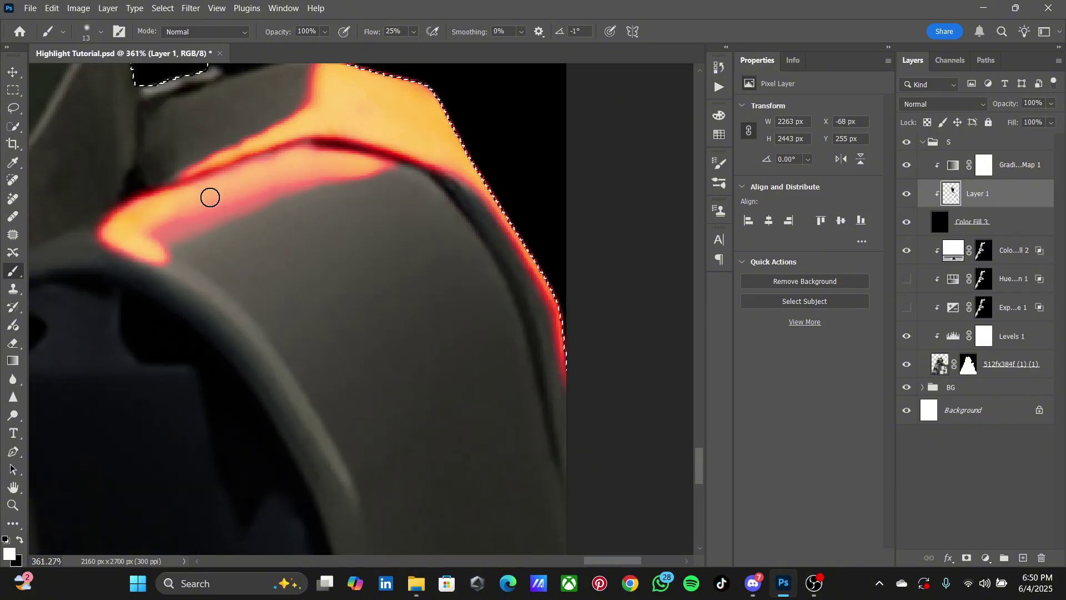
# Dab a glow dot on the hose edge with a larger brush.
pyautogui.press('x')
pyautogui.scroll(-5, 185, 309)
pyautogui.scroll(4, 259, 272)
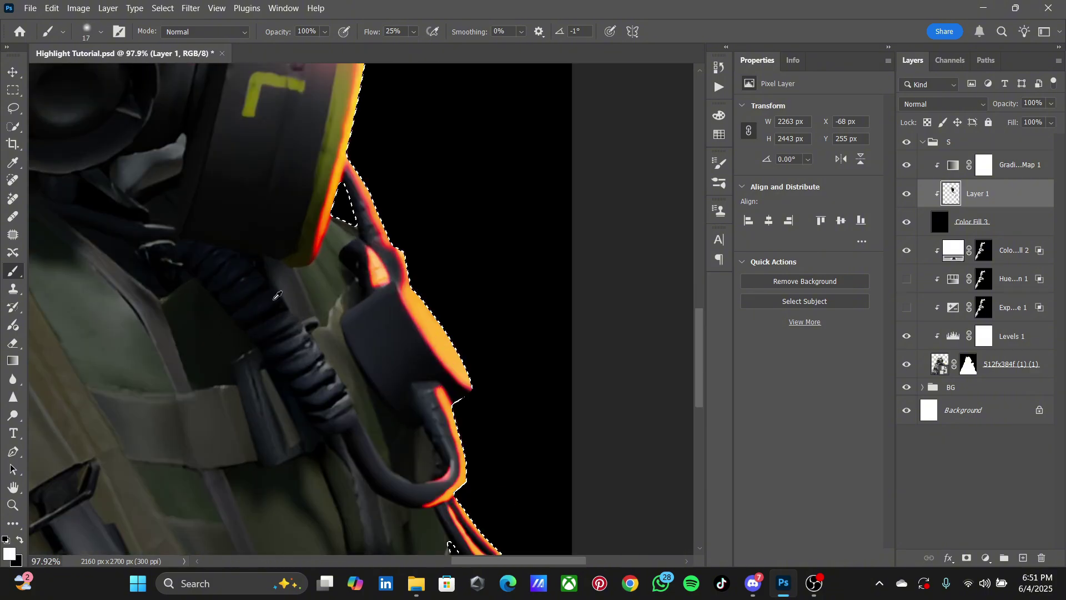
pyautogui.press(']')
pyautogui.press(']')
pyautogui.press(']')
pyautogui.scroll(-2, 260, 272)
pyautogui.press('x')
pyautogui.click(261, 305)
pyautogui.scroll(-8, 261, 304)
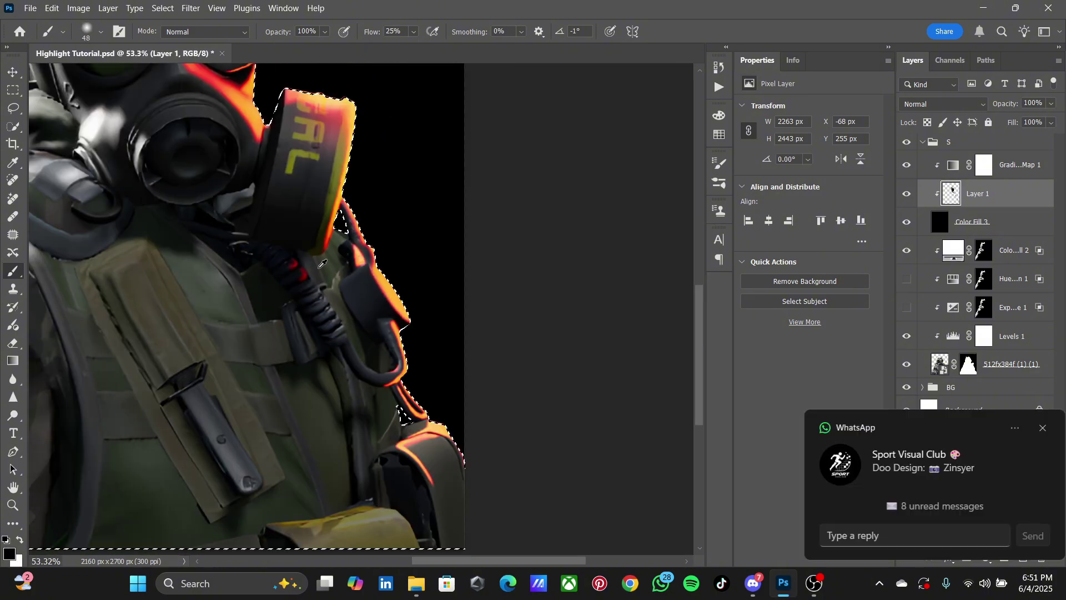
pyautogui.scroll(10, 284, 258)
pyautogui.scroll(-2, 337, 321)
# Add a red glow dot on the coiled hose and an orange line along its edge.
pyautogui.press('[')
pyautogui.press('[')
pyautogui.press('[')
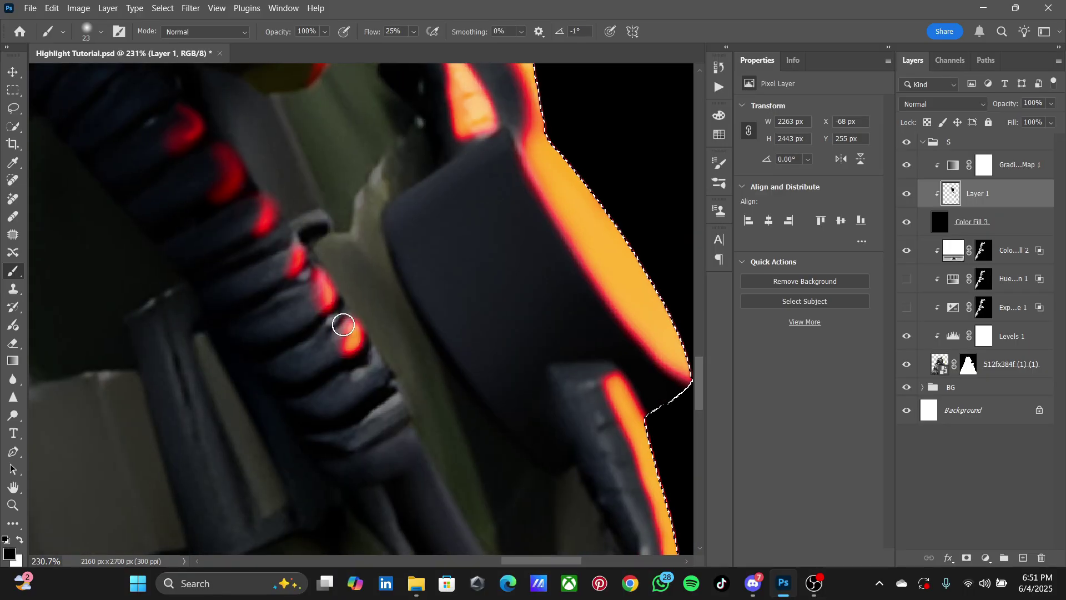
pyautogui.press('x')
pyautogui.click(397, 409)
pyautogui.scroll(3, 444, 416)
pyautogui.moveTo(486, 426); pyautogui.dragTo(584, 478)
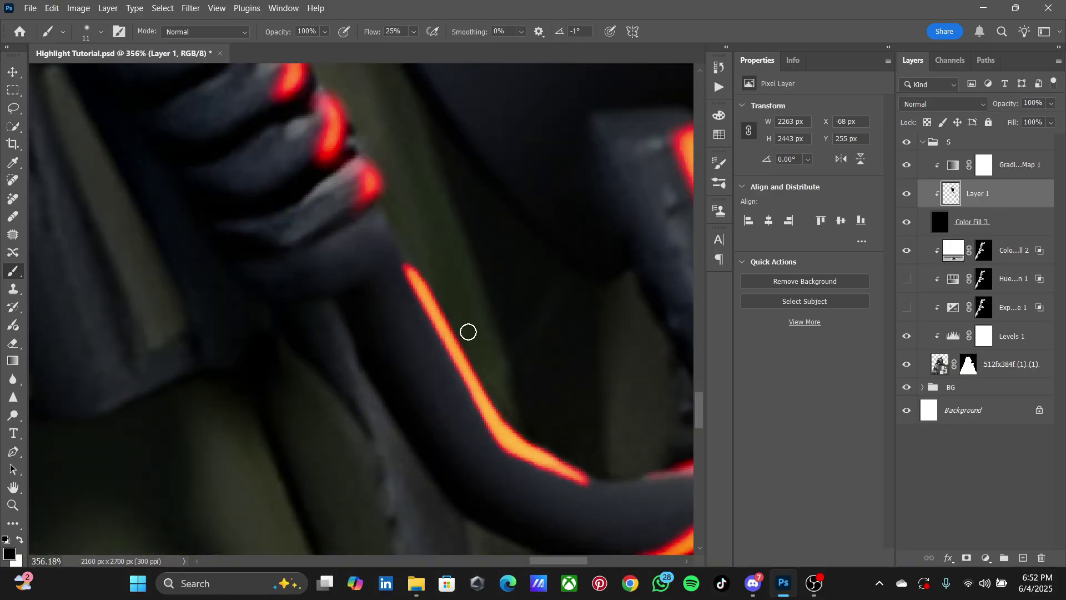
pyautogui.scroll(-5, 468, 331)
pyautogui.scroll(5, 555, 277)
# Darken part of the glow along the top edge.
pyautogui.press(']')
pyautogui.press(']')
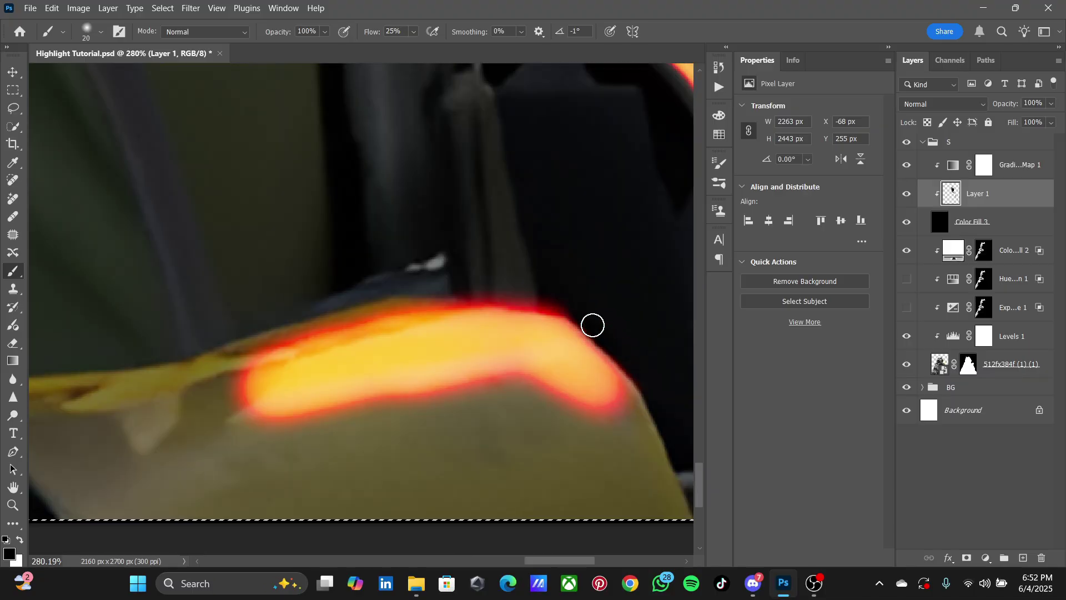
pyautogui.moveTo(592, 325); pyautogui.dragTo(399, 312)
pyautogui.scroll(-3, 399, 312)
pyautogui.scroll(-3, 361, 277)
pyautogui.scroll(-2, 334, 260)
pyautogui.press('x')
pyautogui.press(']')
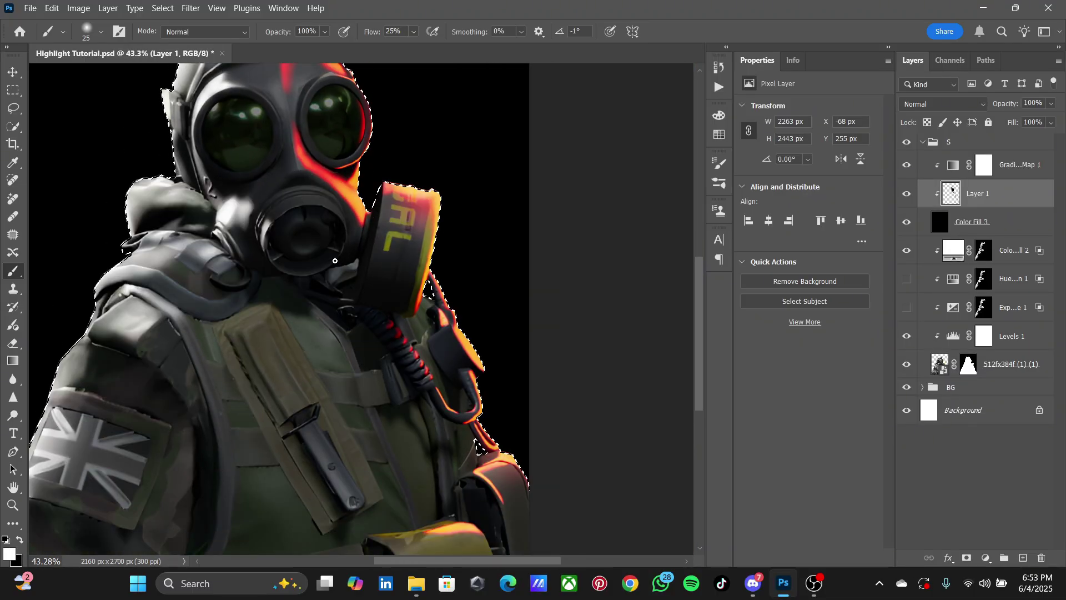
pyautogui.scroll(5, 335, 260)
pyautogui.scroll(3, 356, 433)
pyautogui.scroll(-2, 355, 433)
# Paint a red glow along the chest knife's edge.
pyautogui.moveTo(191, 181); pyautogui.dragTo(358, 437)
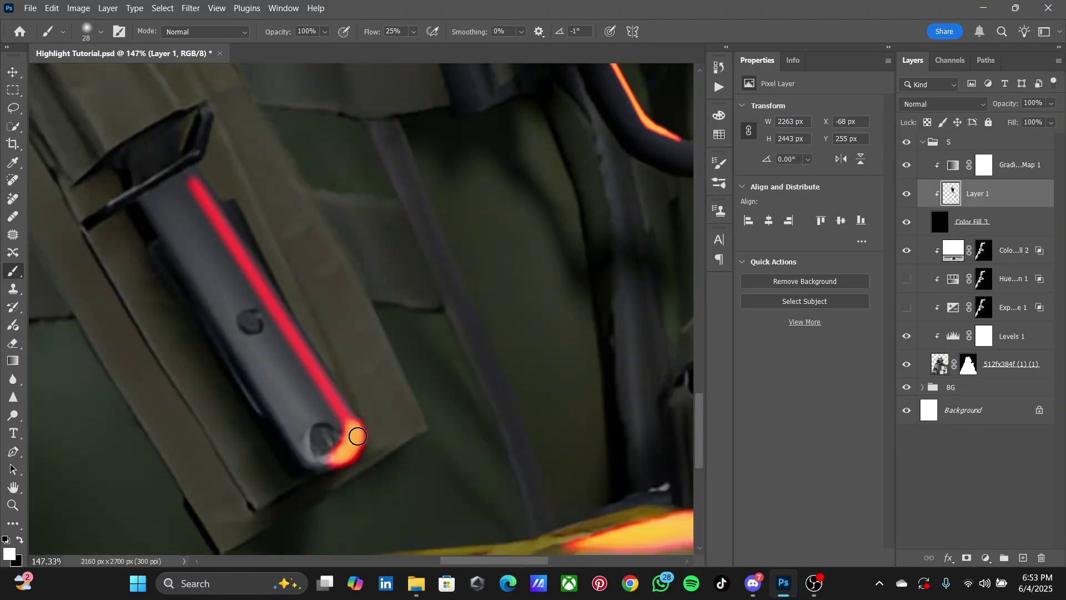
pyautogui.scroll(2, 357, 436)
pyautogui.scroll(-4, 173, 240)
pyautogui.press(']')
pyautogui.press(']')
pyautogui.press(']')
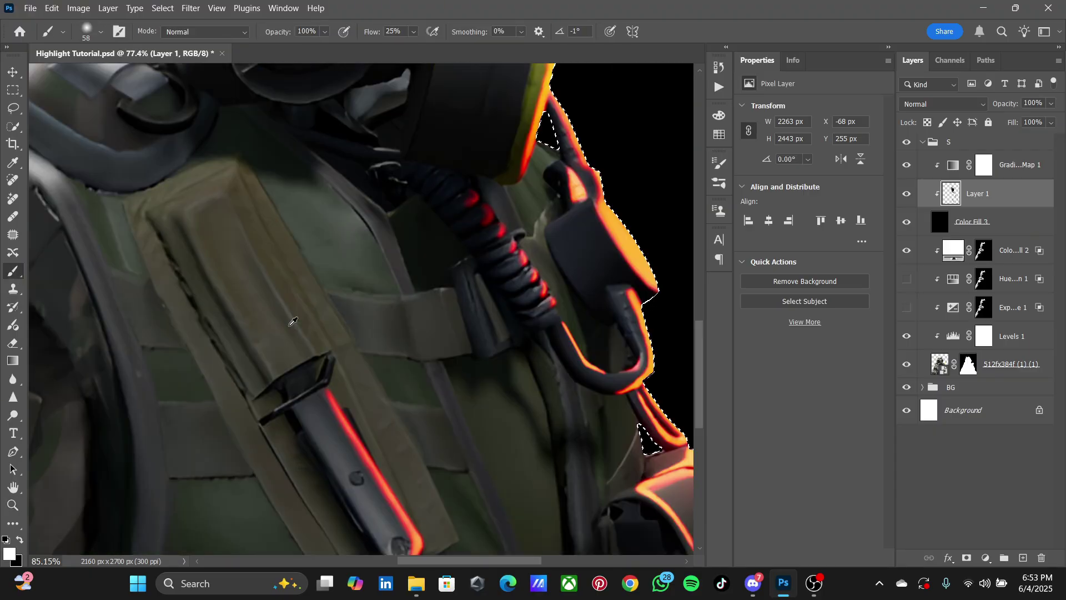
pyautogui.scroll(3, 293, 321)
pyautogui.scroll(-2, 369, 355)
# Paint a red glow along the strap edge with a bigger brush.
pyautogui.moveTo(231, 197); pyautogui.dragTo(320, 367)
pyautogui.scroll(2, 255, 297)
pyautogui.scroll(-4, 310, 314)
pyautogui.press(']')
pyautogui.press(']')
pyautogui.press(']')
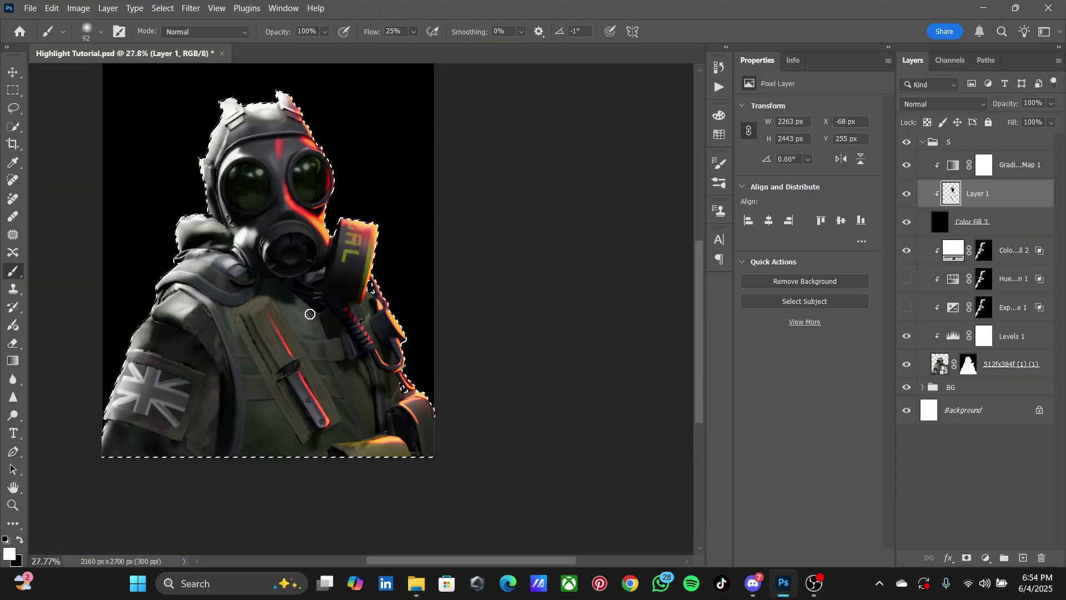
pyautogui.scroll(3, 310, 313)
# Tone down the overly bright strap glow with black.
pyautogui.press('x')
pyautogui.moveTo(184, 174); pyautogui.dragTo(385, 405)
pyautogui.scroll(-3, 385, 405)
pyautogui.scroll(2, 281, 283)
pyautogui.press(']')
pyautogui.press(']')
pyautogui.press(']')
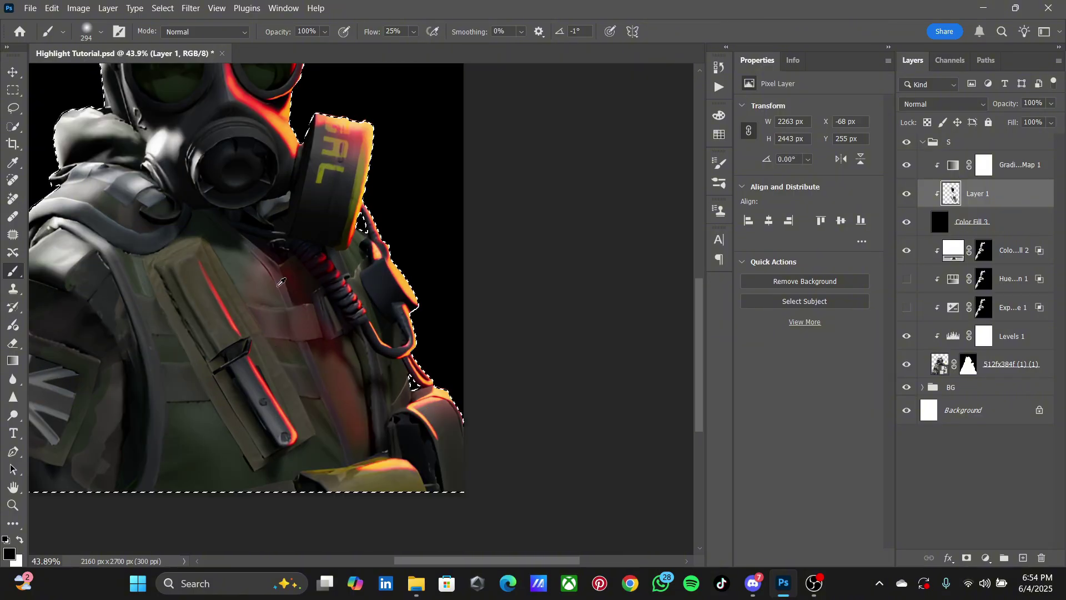
pyautogui.scroll(-3, 282, 283)
pyautogui.press('x')
# Target the Gradient Map mask with a huge white brush at 5% flow.
pyautogui.click(984, 164)
pyautogui.press(']')
pyautogui.press(']')
pyautogui.press(']')
pyautogui.hotkey('shift', '0')
pyautogui.hotkey('shift', '5')
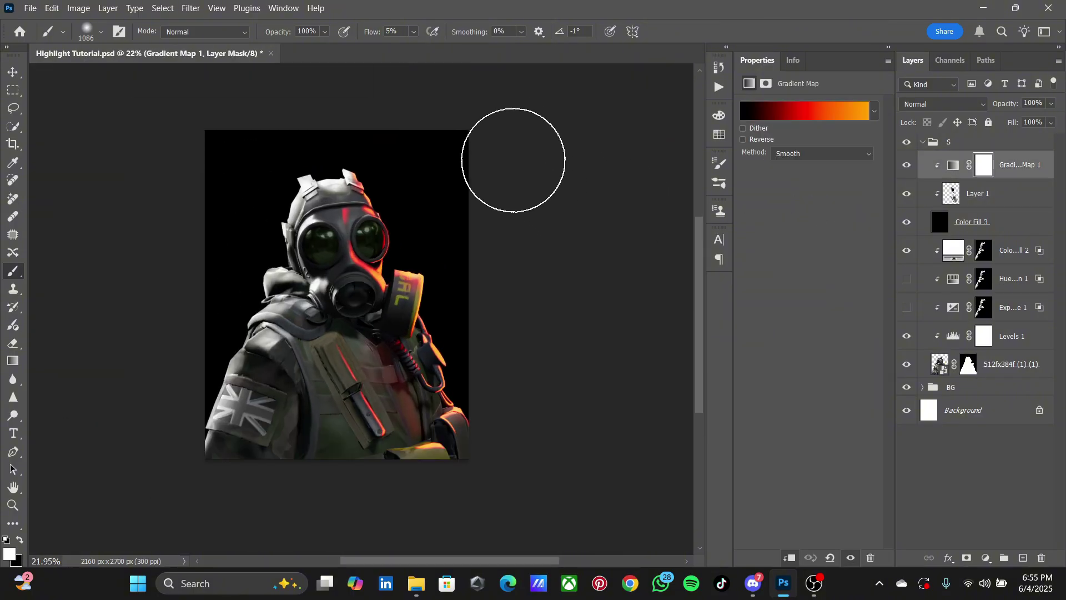
# Soft-brush the Gradient Map mask, shrinking the brush to about 773 then 394 px.
pyautogui.keyDown('alt'); pyautogui.rightClick(442, 282); pyautogui.keyUp('alt')
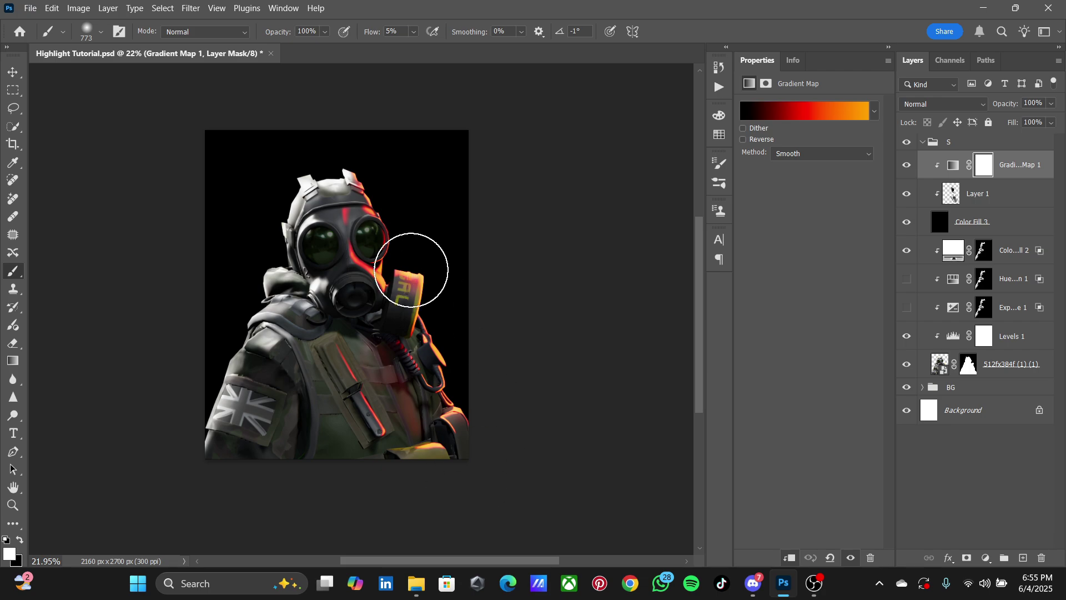
pyautogui.scroll(5, 504, 466)
pyautogui.scroll(3, 456, 309)
pyautogui.keyDown('alt'); pyautogui.rightClick(416, 293); pyautogui.keyUp('alt')
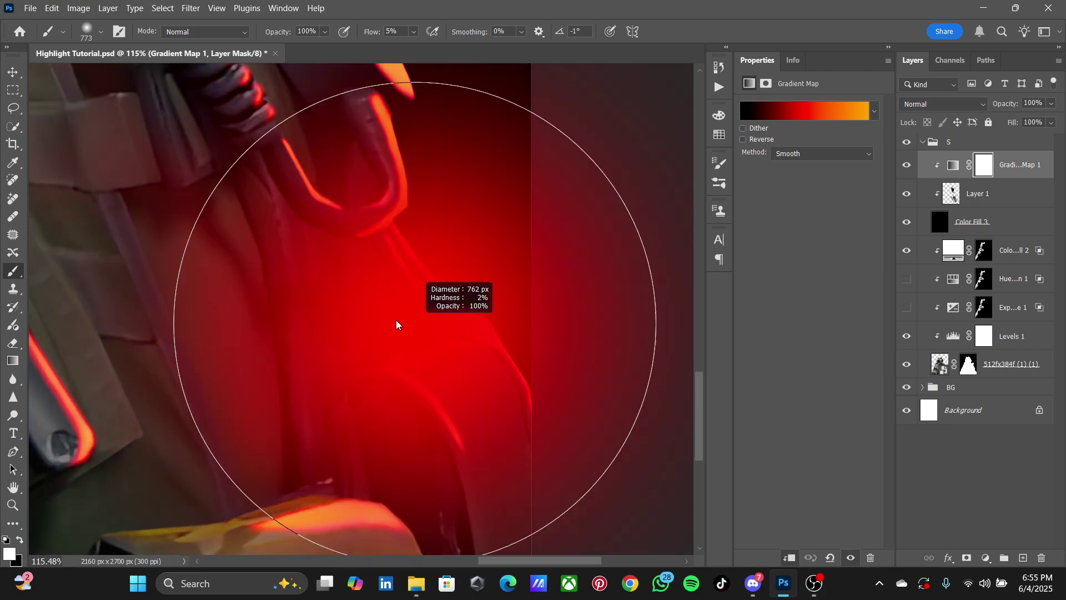
pyautogui.scroll(-3, 322, 273)
pyautogui.scroll(-2, 357, 333)
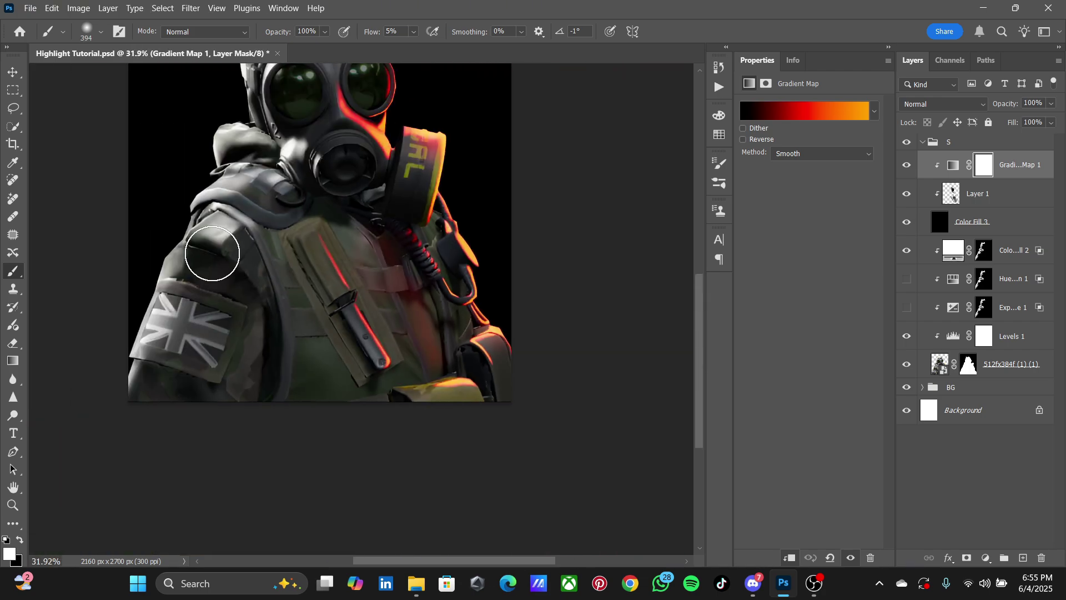
pyautogui.scroll(1, 222, 261)
pyautogui.scroll(3, 233, 276)
# Continue brushing the mask at about 126 px and review the result.
pyautogui.keyDown('alt'); pyautogui.rightClick(294, 305); pyautogui.keyUp('alt')
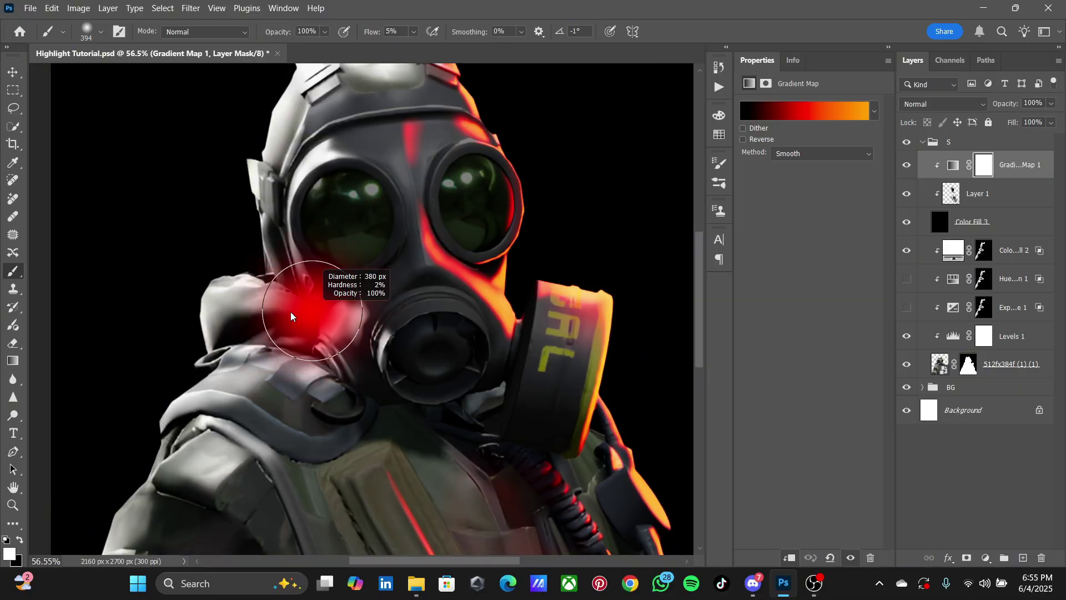
pyautogui.scroll(3, 348, 319)
pyautogui.scroll(3, 224, 219)
pyautogui.scroll(2, 286, 166)
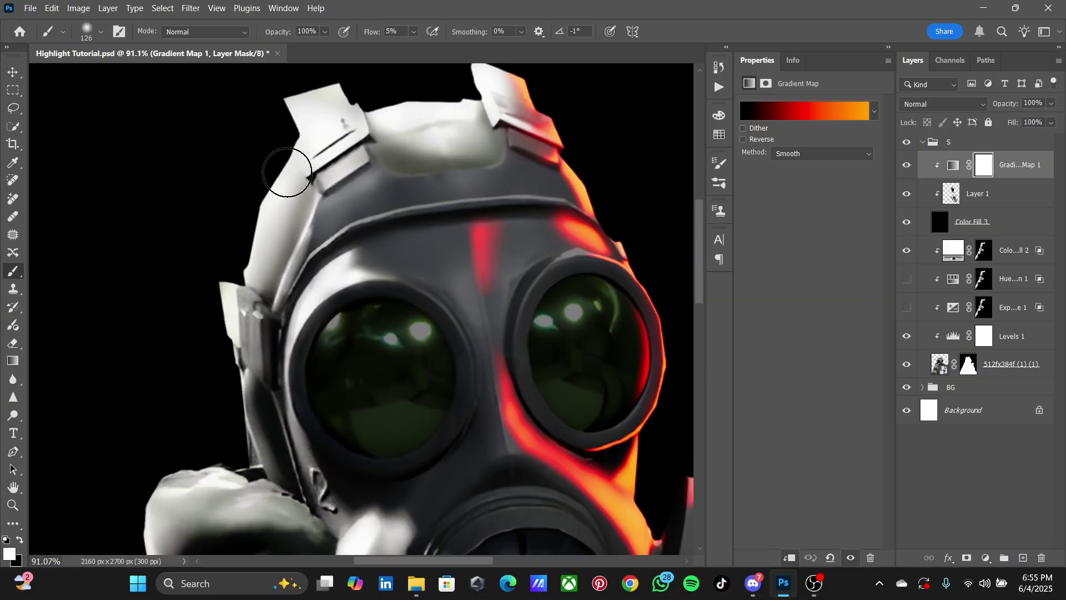
pyautogui.scroll(1, 366, 167)
pyautogui.scroll(-2, 371, 200)
pyautogui.scroll(-2, 388, 233)
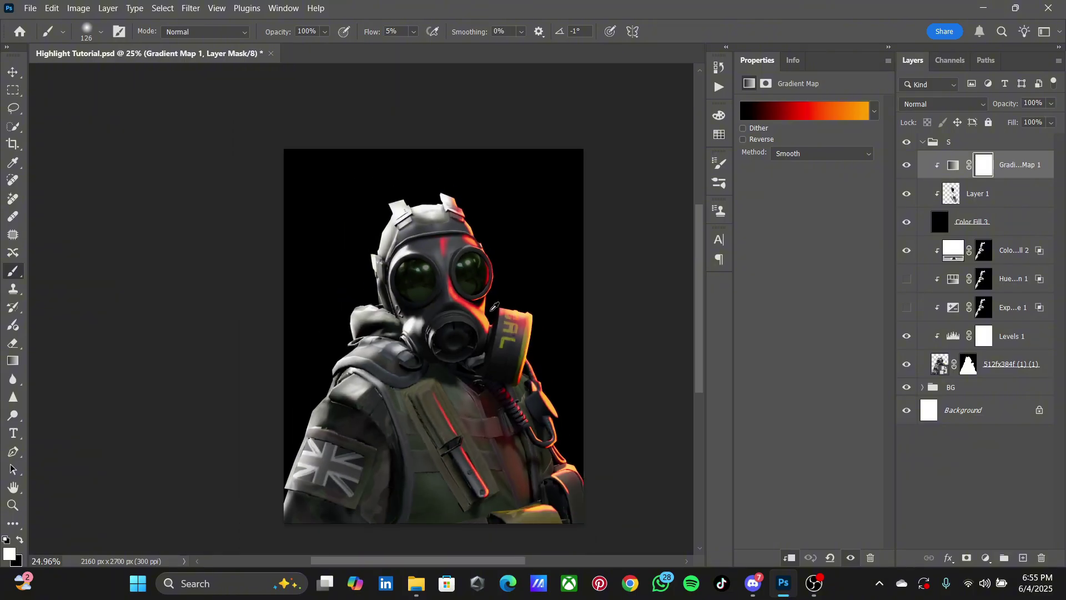
pyautogui.scroll(5, 449, 307)
pyautogui.scroll(-2, 513, 303)
pyautogui.scroll(-2, 511, 306)
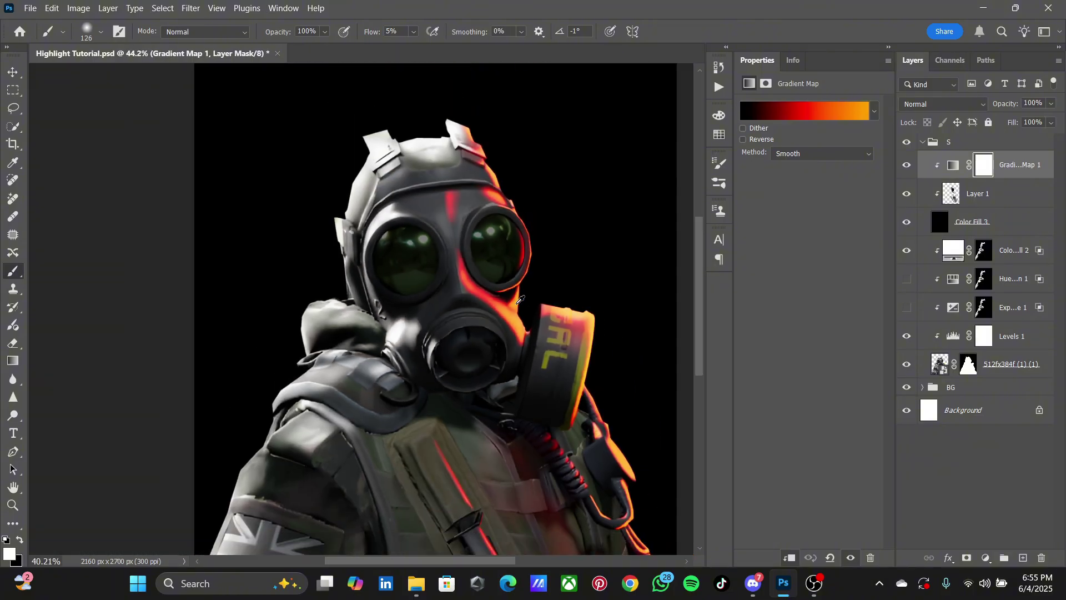
pyautogui.scroll(-1, 511, 312)
pyautogui.scroll(-1, 511, 318)
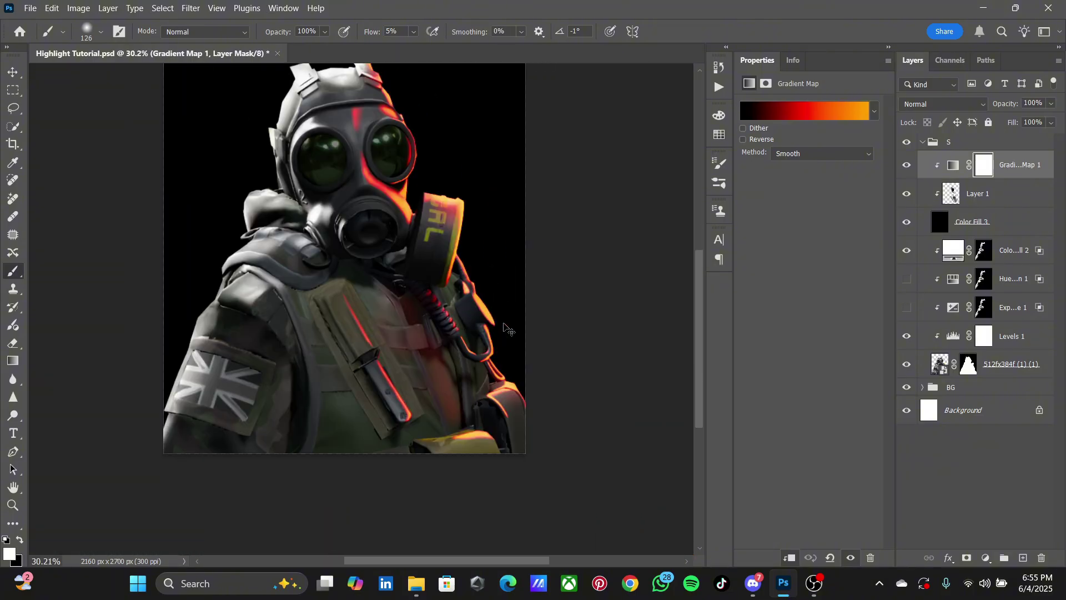
pyautogui.scroll(-1, 507, 322)
pyautogui.click(1040, 224)
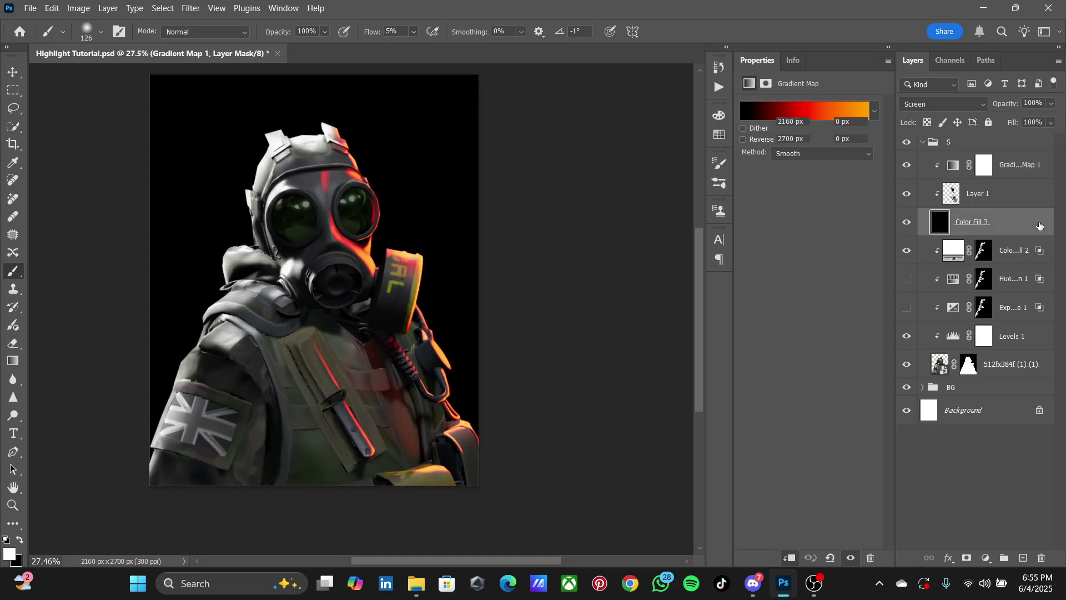
pyautogui.doubleClick(1040, 225)
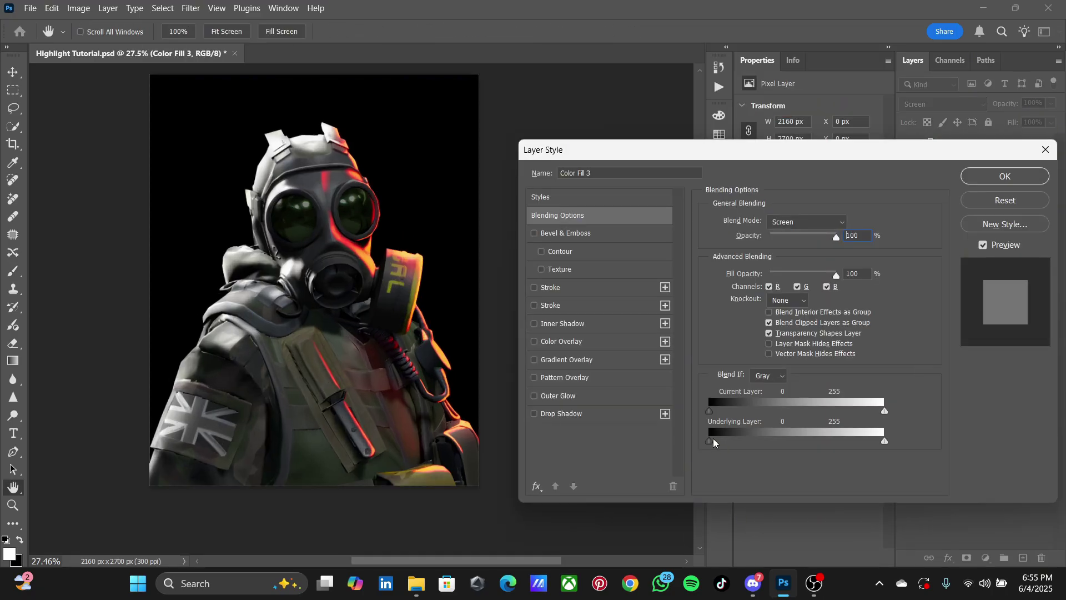
pyautogui.moveTo(710, 442); pyautogui.dragTo(769, 441)
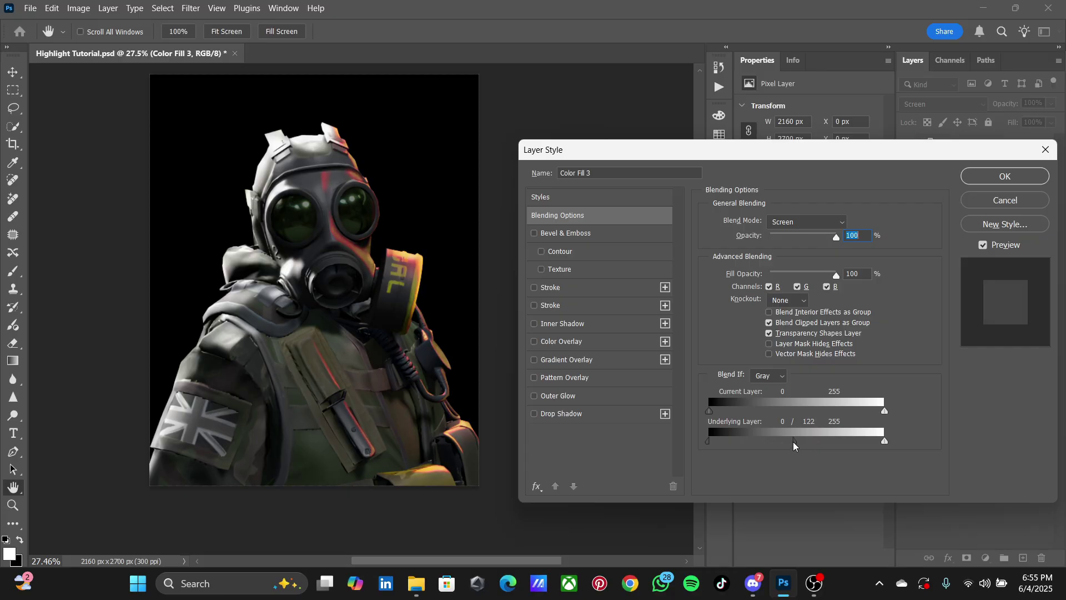
pyautogui.moveTo(792, 442); pyautogui.dragTo(709, 442)
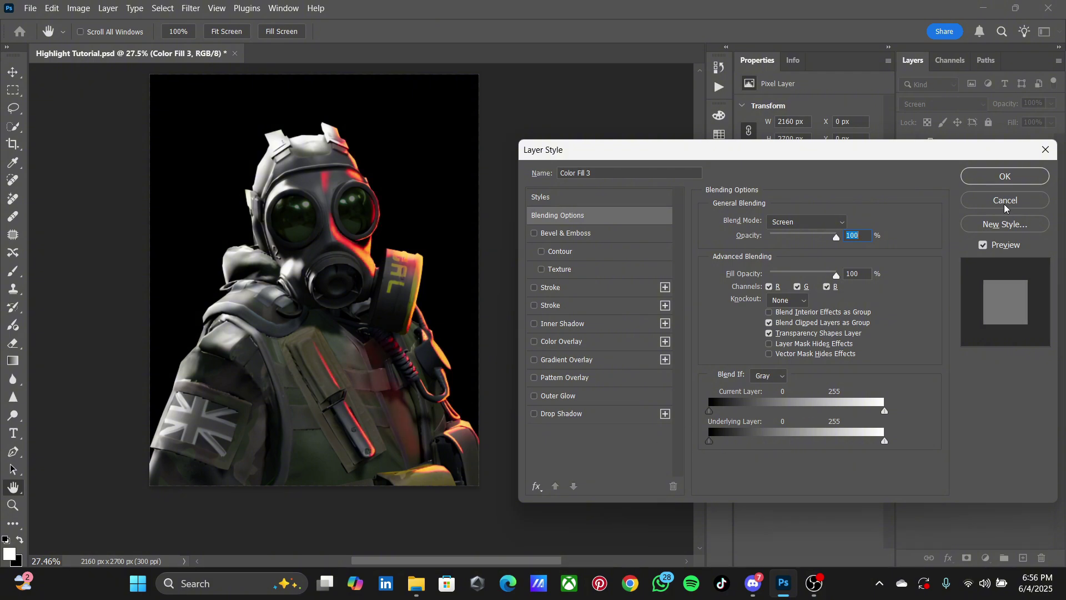
pyautogui.click(1004, 176)
# Add a white (#ffffff) Color Fill 4 above Gradient Map 1, blended as Linear Dodge (Add).
pyautogui.scroll(1, 402, 274)
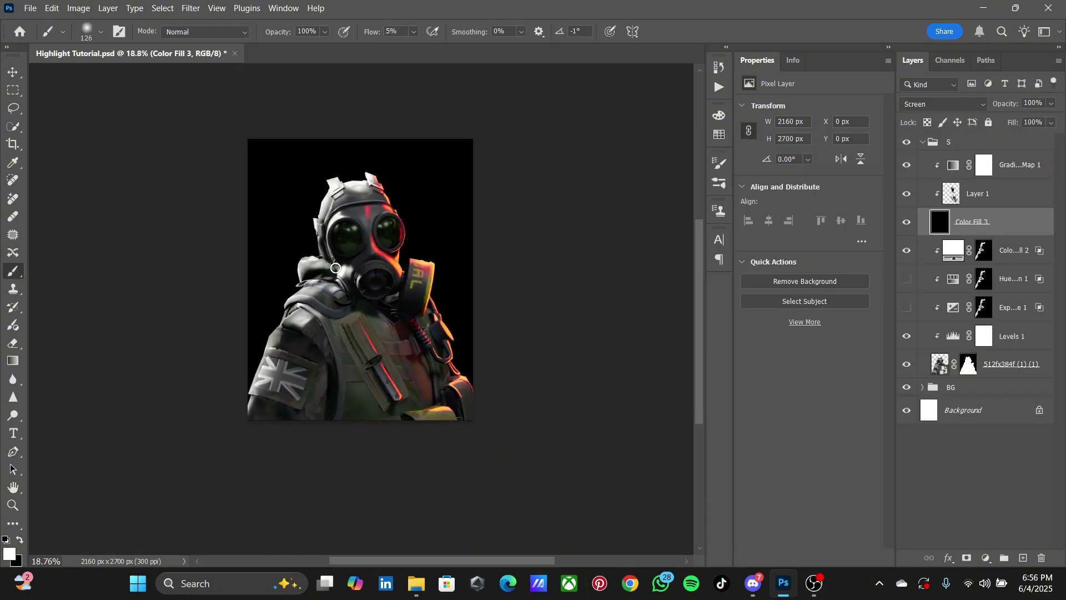
pyautogui.scroll(1, 388, 267)
pyautogui.scroll(1, 391, 275)
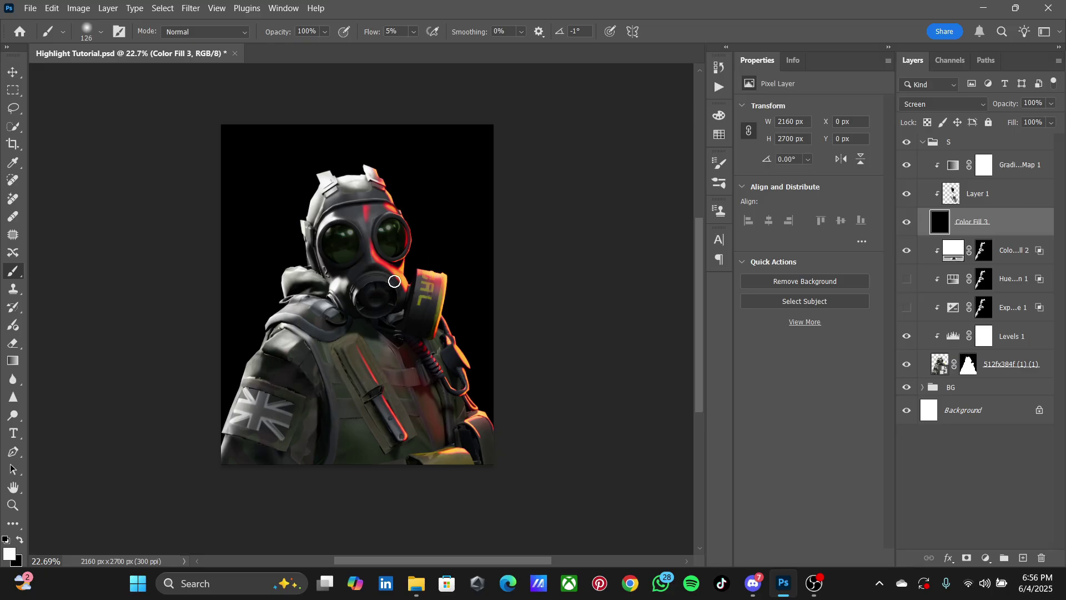
pyautogui.click(1019, 172)
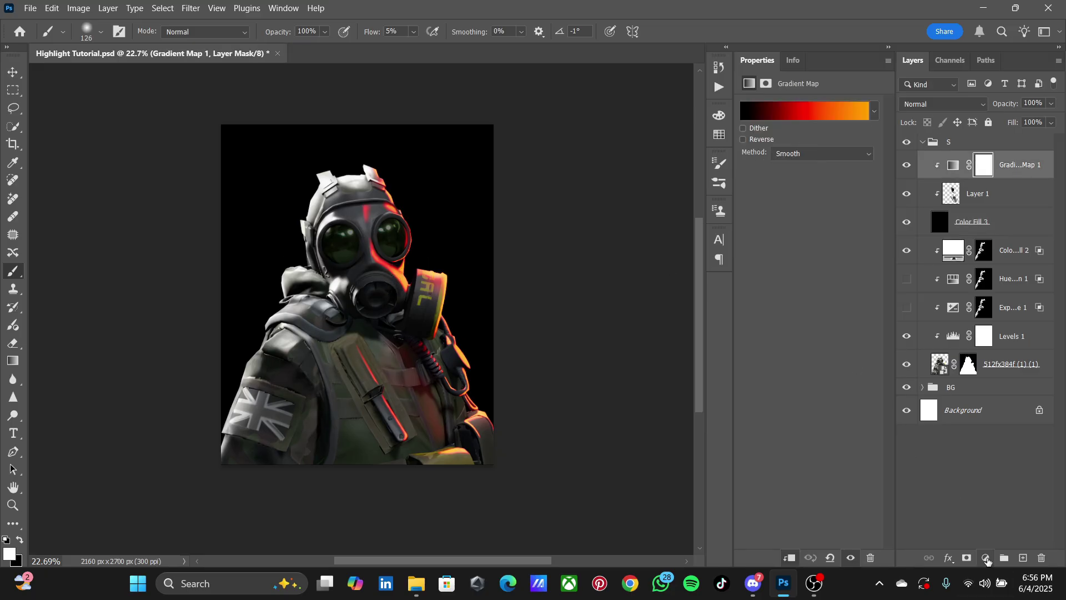
pyautogui.click(987, 559)
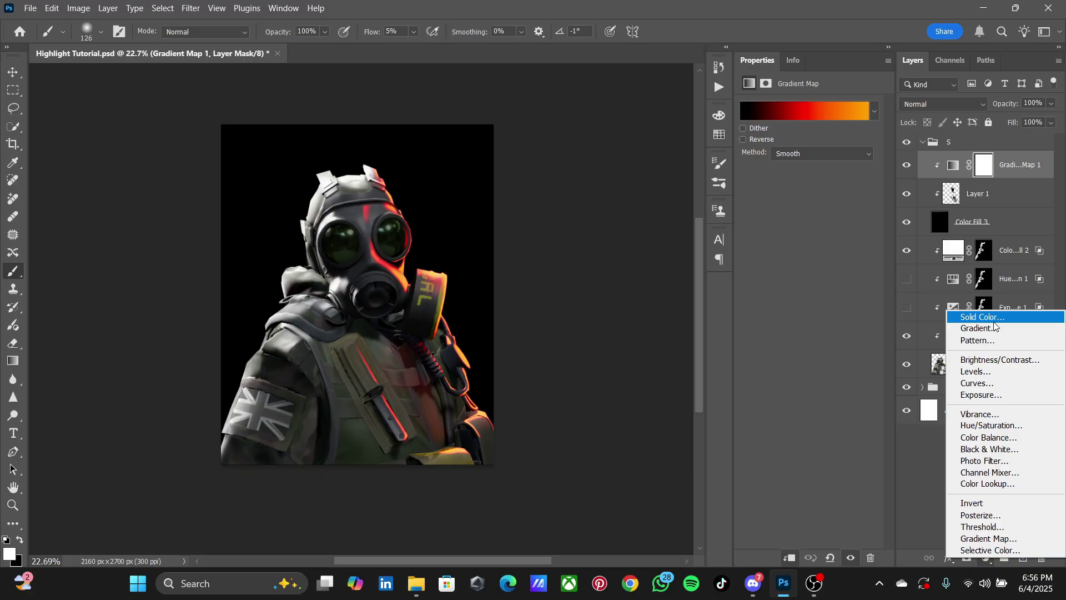
pyautogui.click(983, 318)
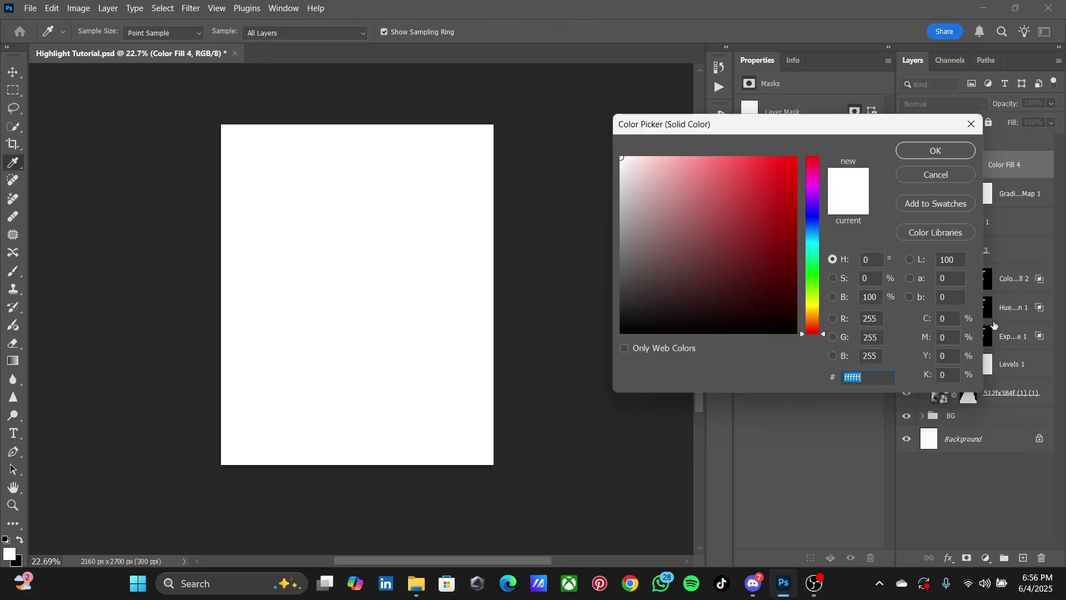
pyautogui.click(941, 151)
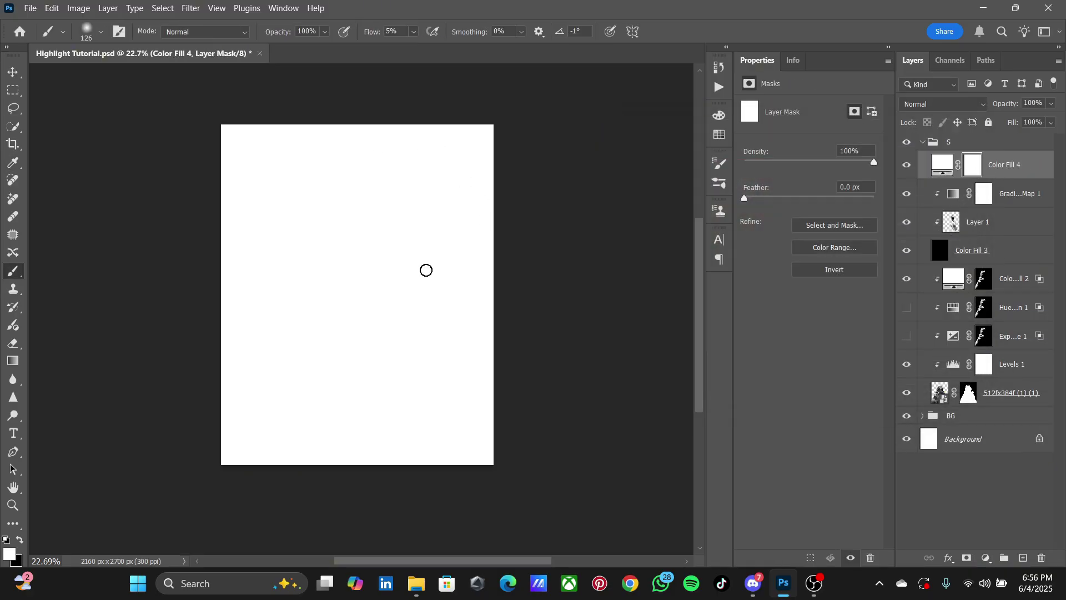
pyautogui.click(951, 104)
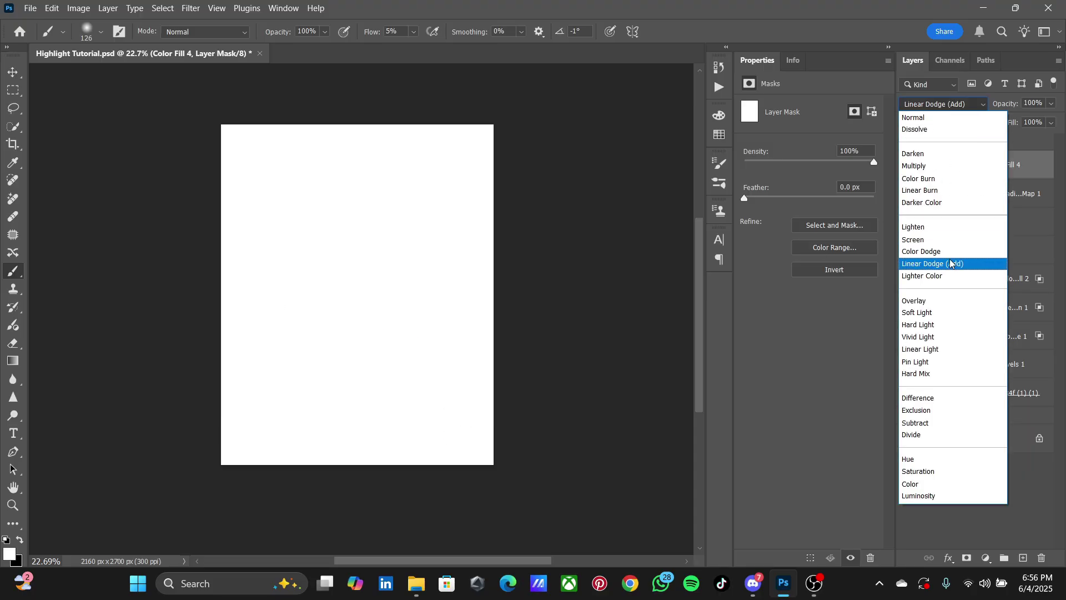
pyautogui.click(932, 261)
# Invert Color Fill 4's mask to black and enlarge the soft brush to about 1345 px.
pyautogui.hotkey('ctrl', 'i')
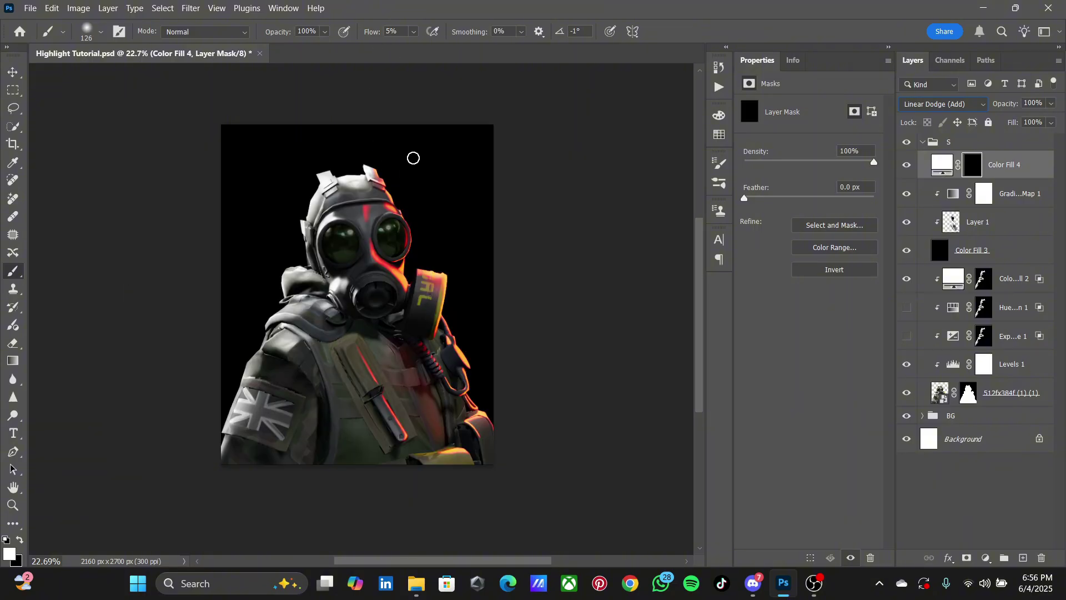
pyautogui.press(']')
pyautogui.press(']')
pyautogui.press(']')
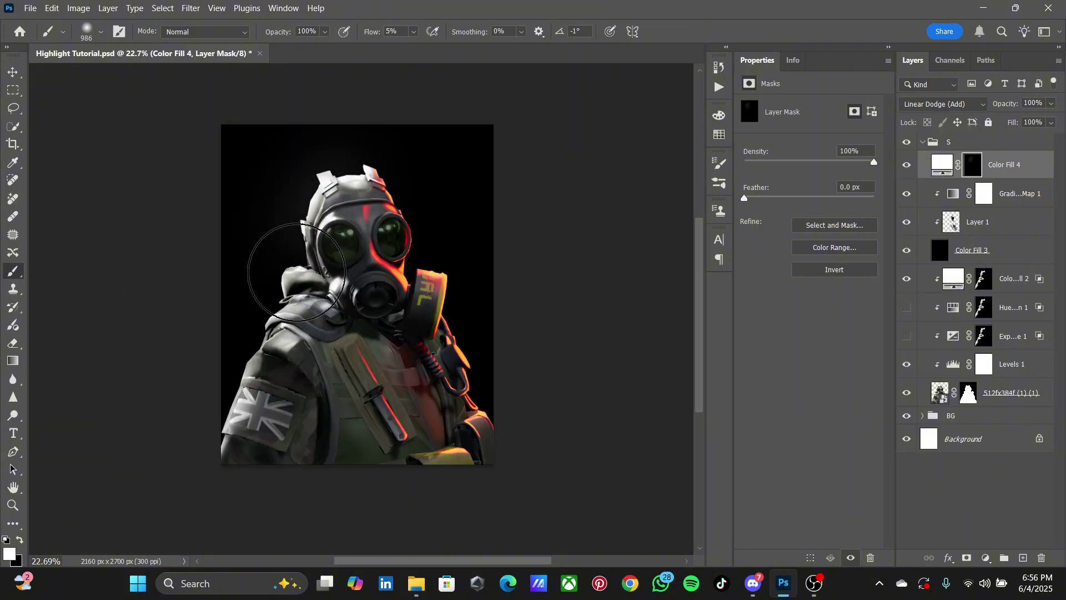
pyautogui.press(']')
pyautogui.press(']')
pyautogui.press(']')
pyautogui.scroll(-2, 306, 287)
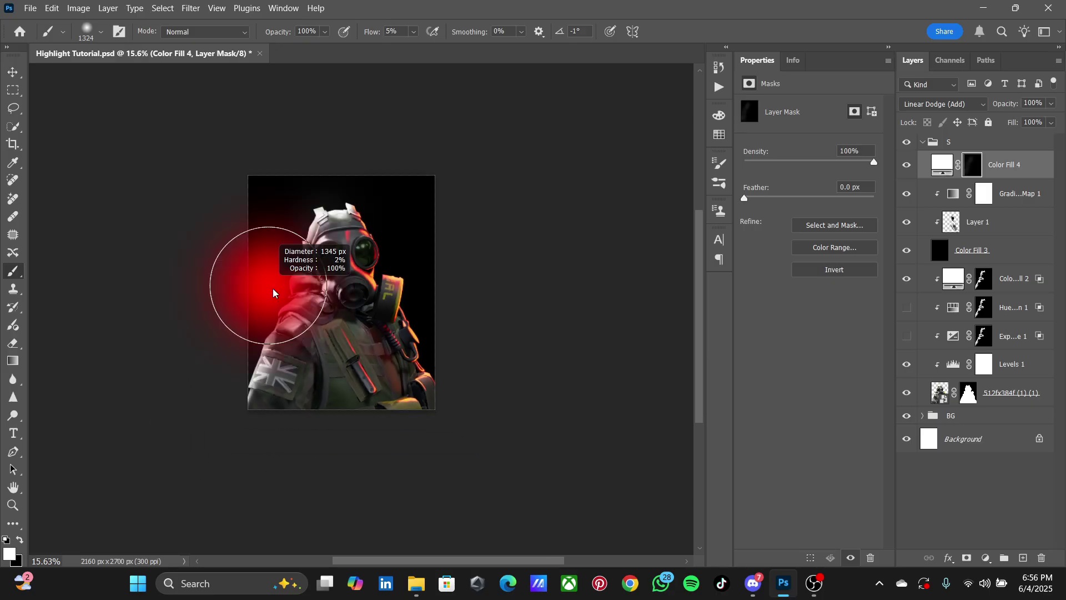
pyautogui.moveTo(273, 259); pyautogui.dragTo(333, 258)
# With a smaller brush, paint black on the mask to remove the glow left of the helmet.
pyautogui.scroll(-1, 273, 259)
pyautogui.scroll(2, 313, 178)
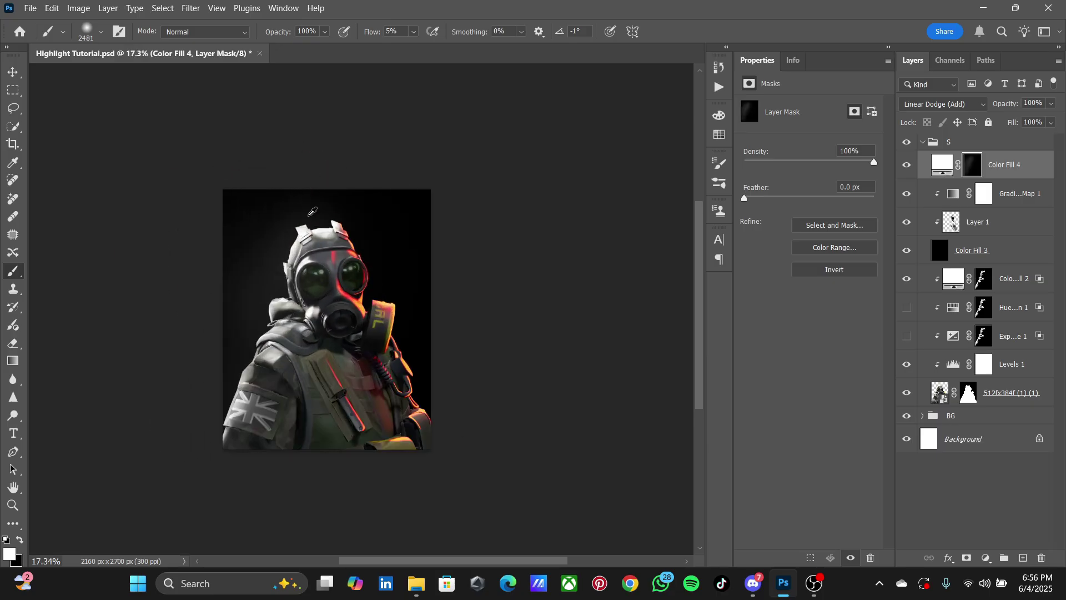
pyautogui.scroll(2, 313, 178)
pyautogui.moveTo(215, 314); pyautogui.dragTo(250, 201)
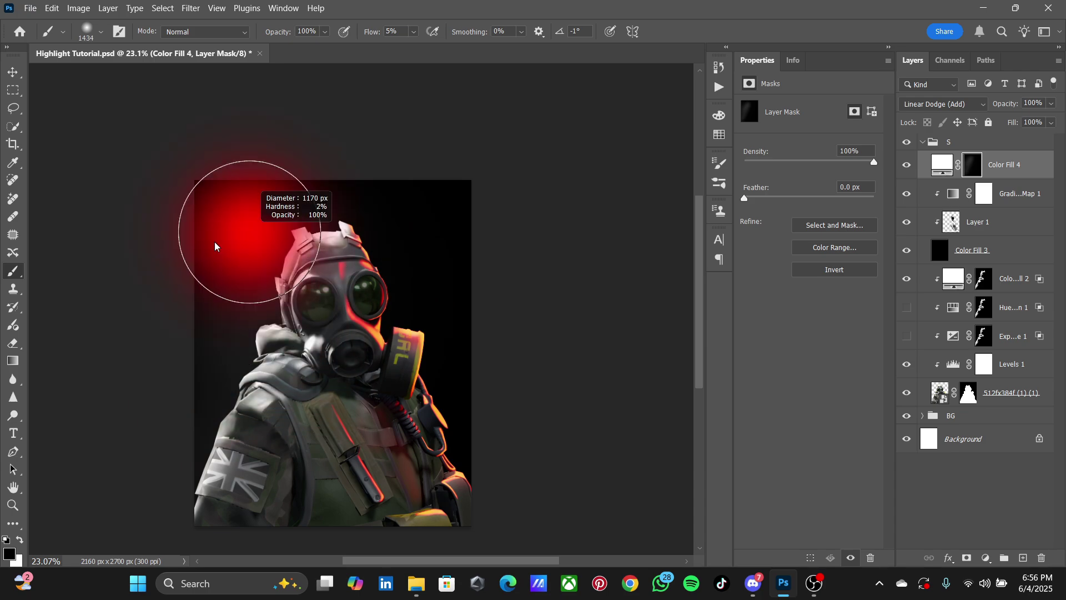
pyautogui.press('x')
pyautogui.moveTo(196, 375); pyautogui.dragTo(244, 311)
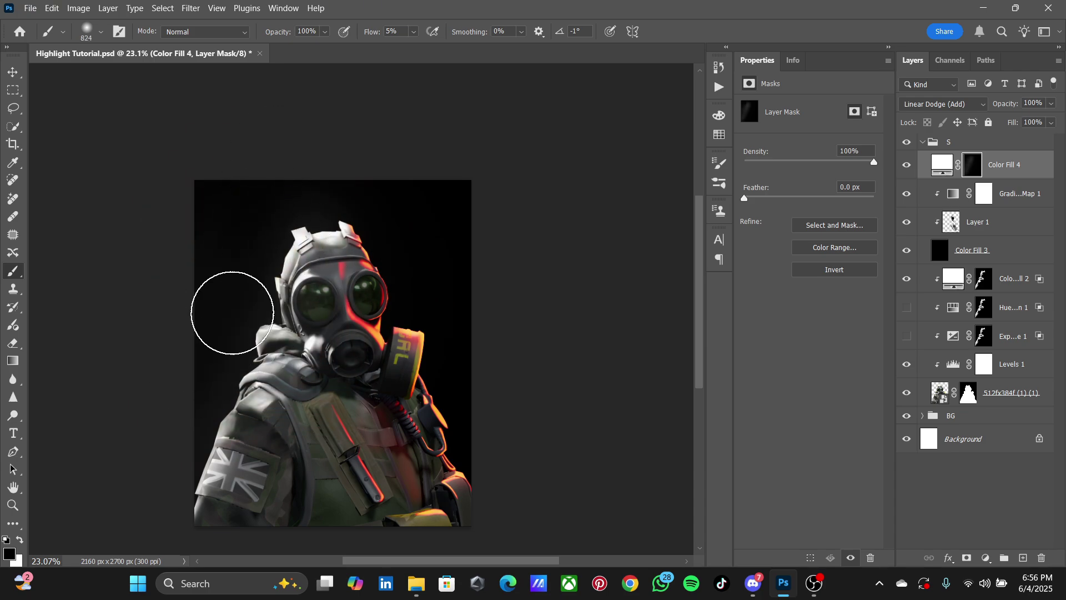
# Switch back to white, resize the brush to roughly 2347 px, and reselect Color Fill 4.
pyautogui.scroll(-2, 274, 218)
pyautogui.hotkey('alt', '[')
pyautogui.hotkey('alt', '[')
pyautogui.press('x')
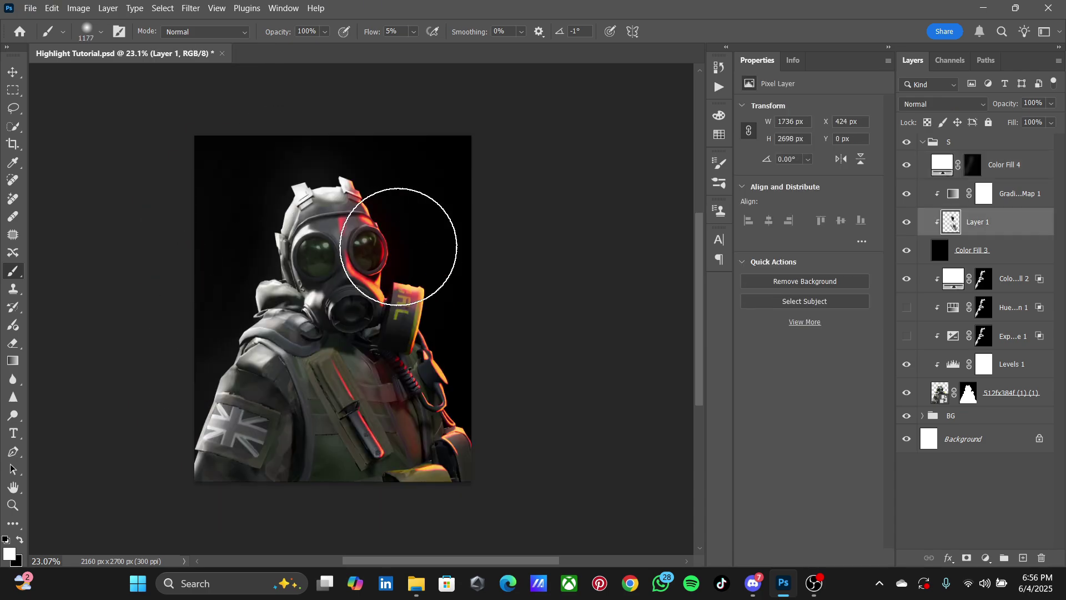
pyautogui.moveTo(379, 279)
pyautogui.mouseDown()
pyautogui.moveTo(420, 294)
pyautogui.moveTo(383, 295)
pyautogui.mouseUp()
pyautogui.scroll(2, 388, 211)
pyautogui.hotkey('alt', ']')
pyautogui.hotkey('alt', ']')
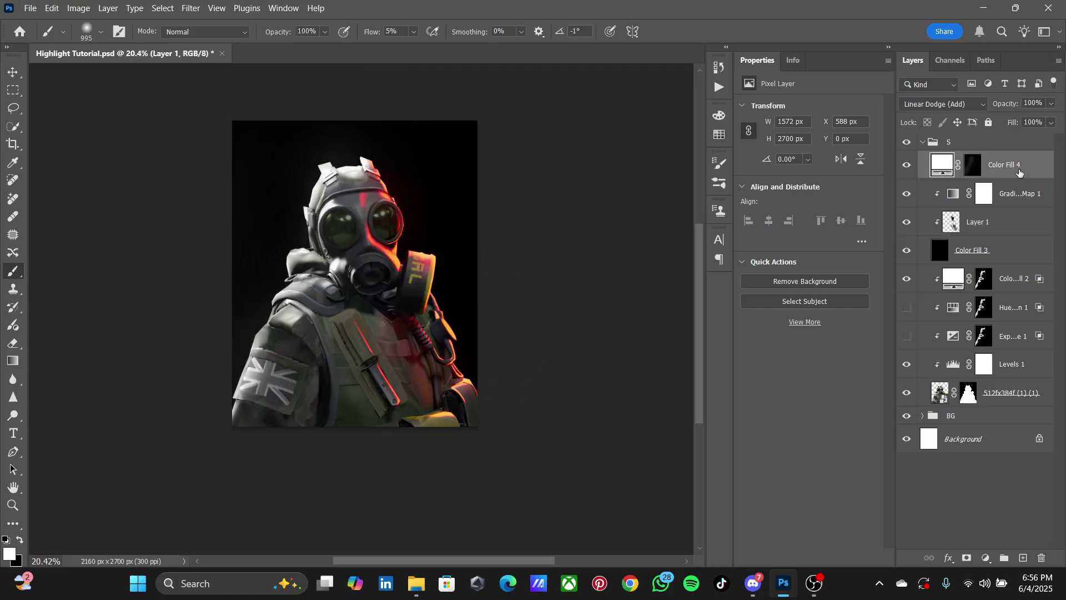
# Duplicate Color Fill 4 behind the soldier and paint a soft white glow along the left background.
pyautogui.hotkey('ctrl', 'j')
pyautogui.moveTo(973, 165); pyautogui.dragTo(972, 408)
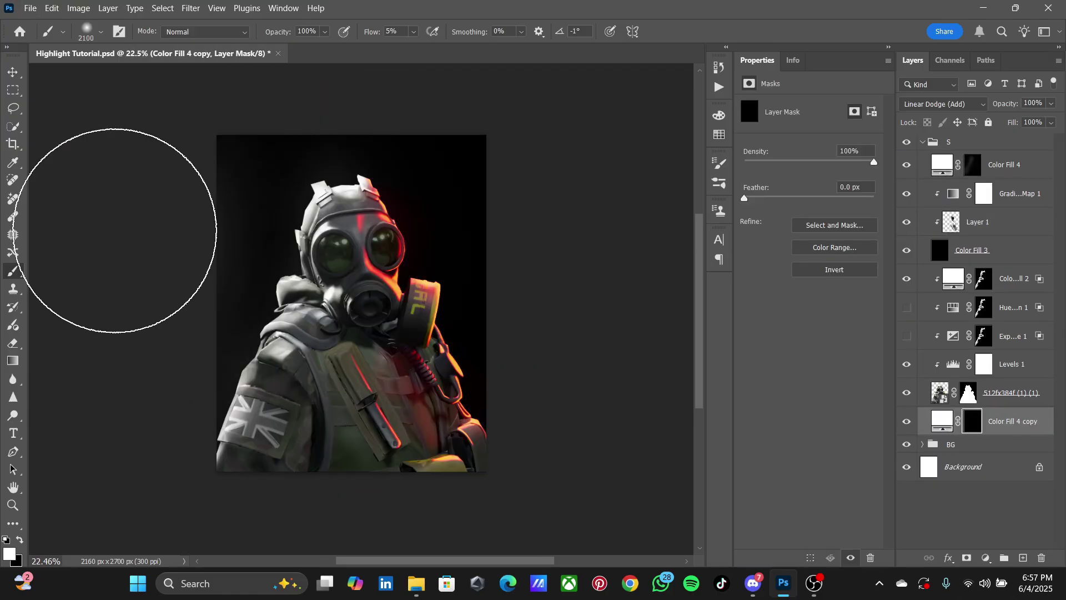
pyautogui.press('[')
pyautogui.press('[')
pyautogui.press('[')
pyautogui.moveTo(148, 298); pyautogui.dragTo(217, 249)
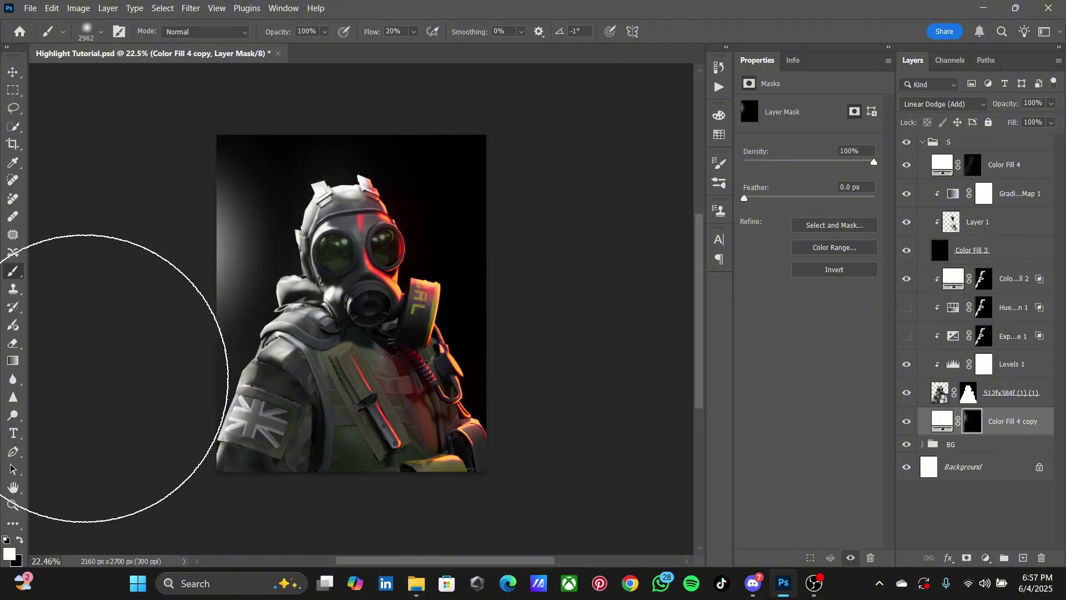
pyautogui.scroll(-3, 167, 392)
pyautogui.scroll(2, 233, 404)
# Duplicate another glow layer behind the soldier and enlarge the brush for the red right-side glow.
pyautogui.press(']')
pyautogui.press(']')
pyautogui.press(']')
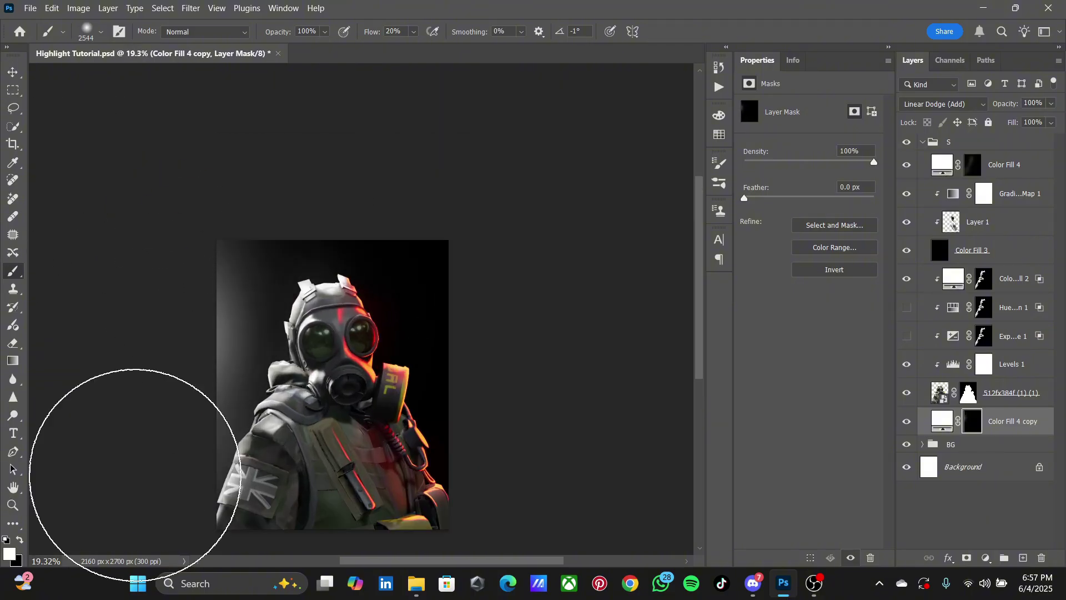
pyautogui.click(991, 225)
pyautogui.hotkey('ctrl', 'j')
pyautogui.press(']')
pyautogui.press(']')
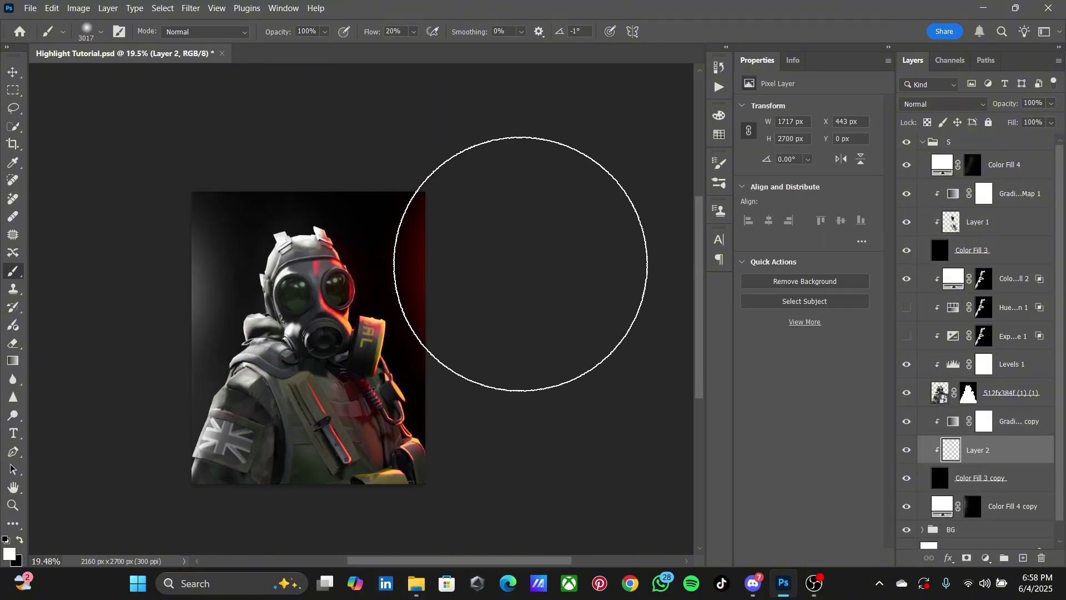
pyautogui.scroll(-1, 583, 309)
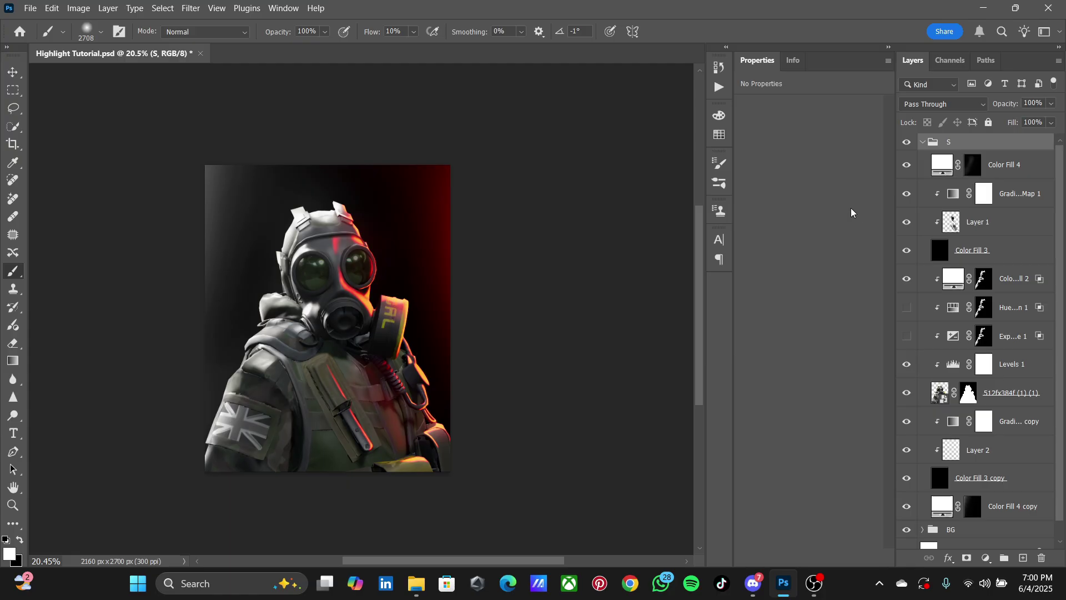
# Stamp all visible layers into Layer 3 and convert it to a smart object.
pyautogui.hotkey('ctrl', 'shift', 'alt', 'e')
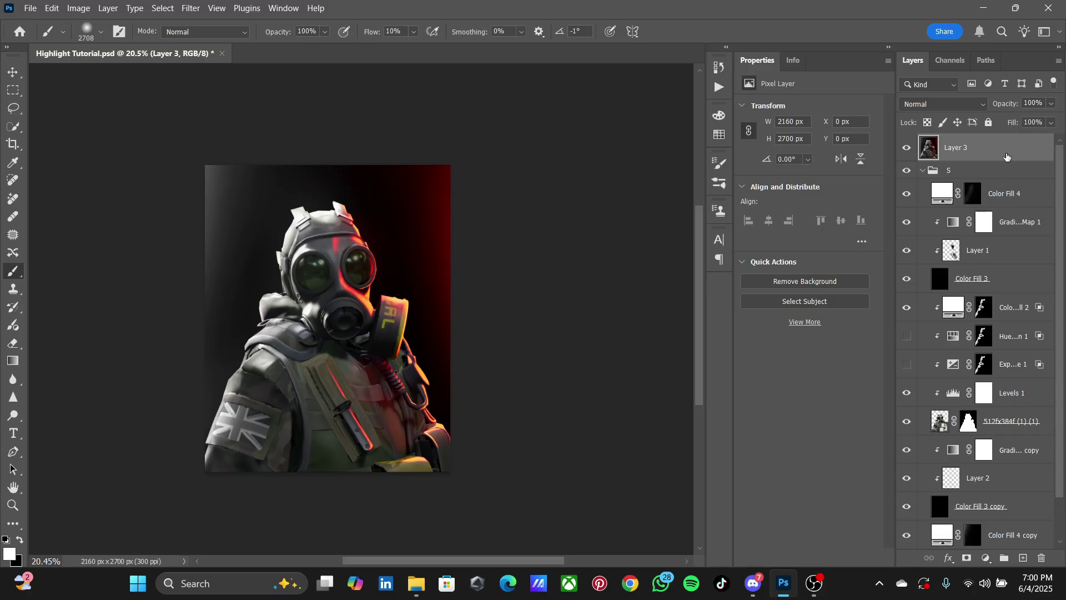
pyautogui.rightClick(1008, 157)
pyautogui.click(1008, 421)
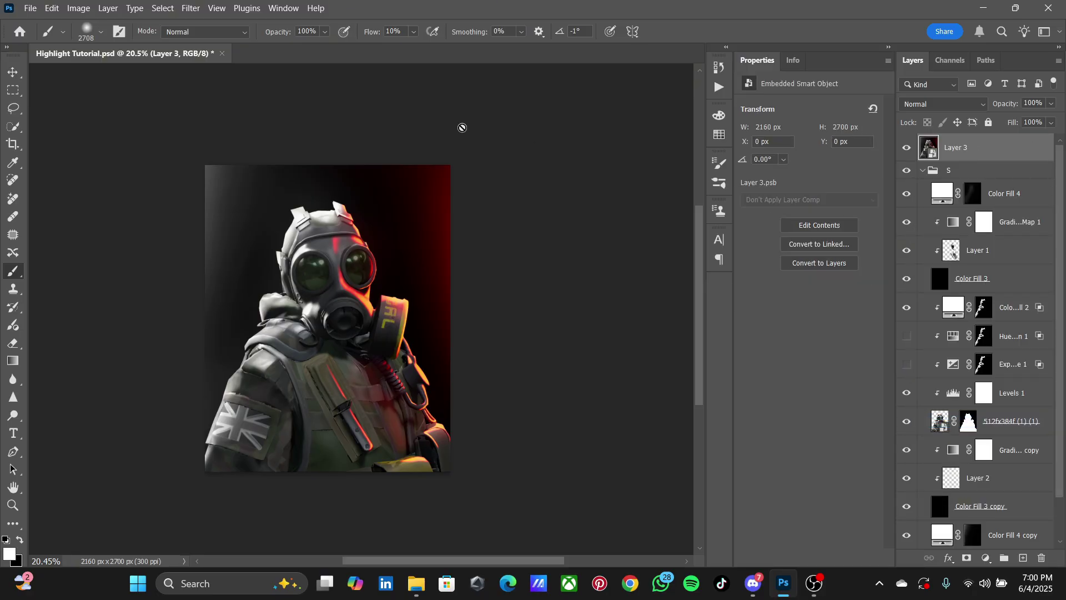
# In the Camera Raw Filter, brighten highlights, set blacks to -10, and reset temperature to As Shot.
pyautogui.click(191, 9)
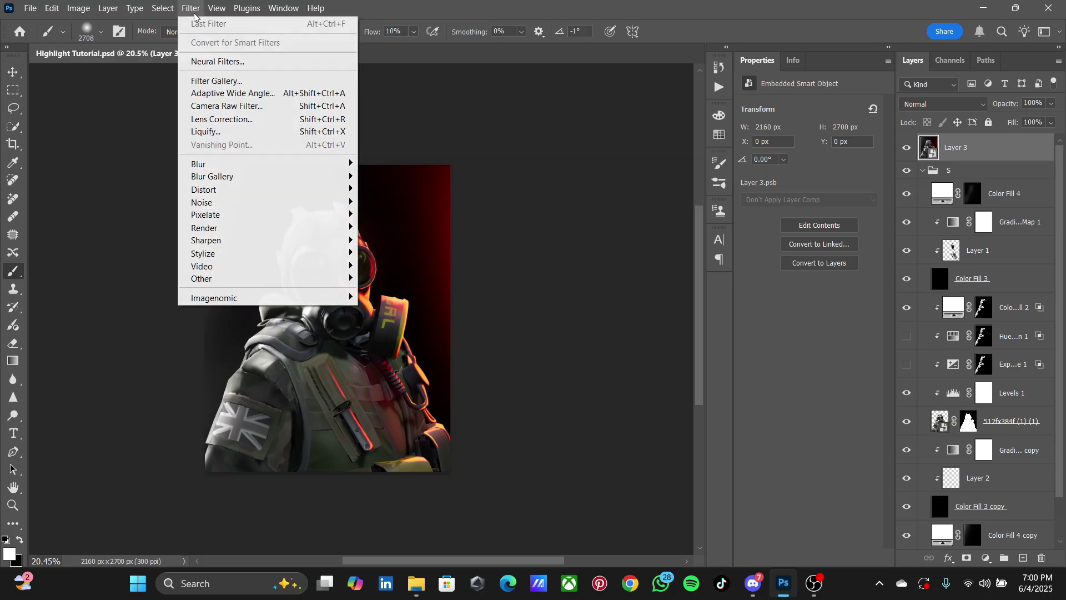
pyautogui.click(222, 106)
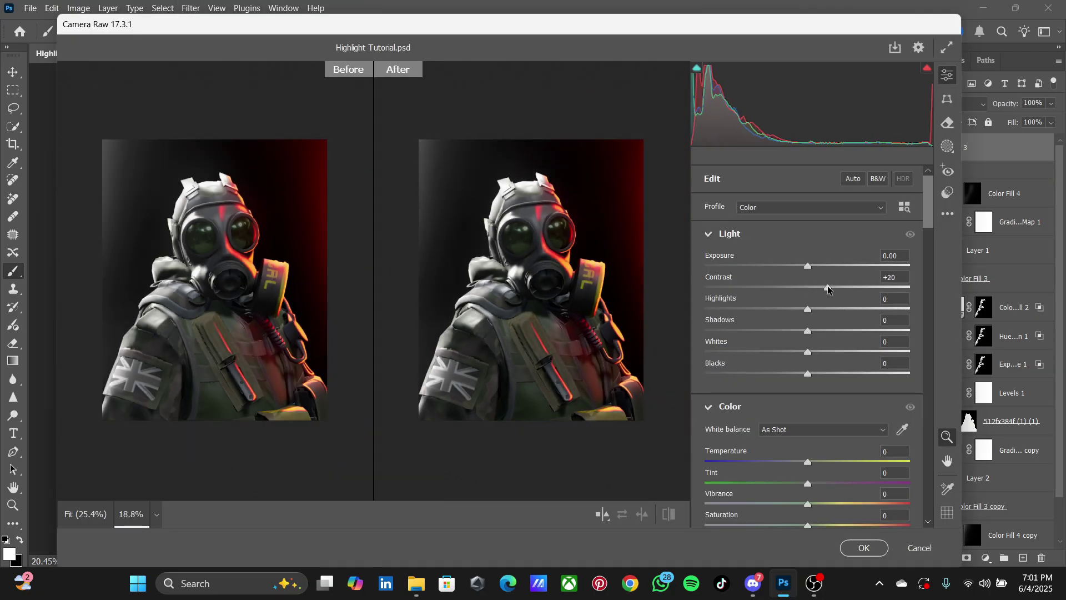
pyautogui.moveTo(808, 309)
pyautogui.mouseDown()
pyautogui.moveTo(826, 309)
pyautogui.moveTo(812, 309)
pyautogui.moveTo(797, 330)
pyautogui.moveTo(812, 351)
pyautogui.mouseUp()
pyautogui.moveTo(807, 373); pyautogui.dragTo(797, 373)
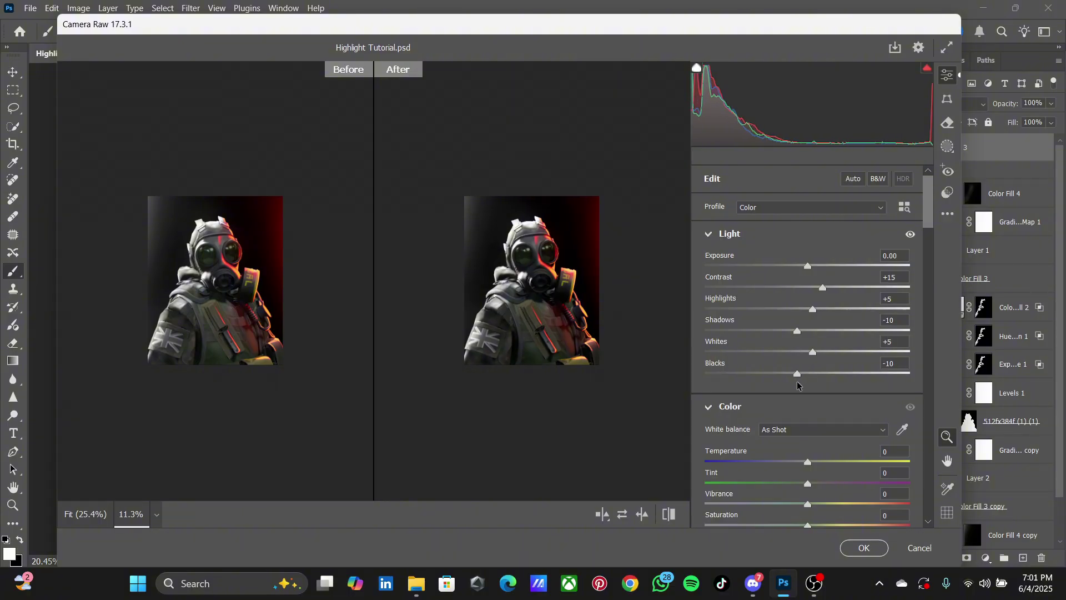
pyautogui.scroll(-2, 626, 345)
pyautogui.scroll(2, 625, 345)
pyautogui.keyDown('alt'); pyautogui.click(743, 405); pyautogui.keyUp('alt')
# Raise Contrast +15, Clarity +20, Dehaze +31 and Blue Primary Hue +26 in Camera Raw.
pyautogui.scroll(-2, 777, 416)
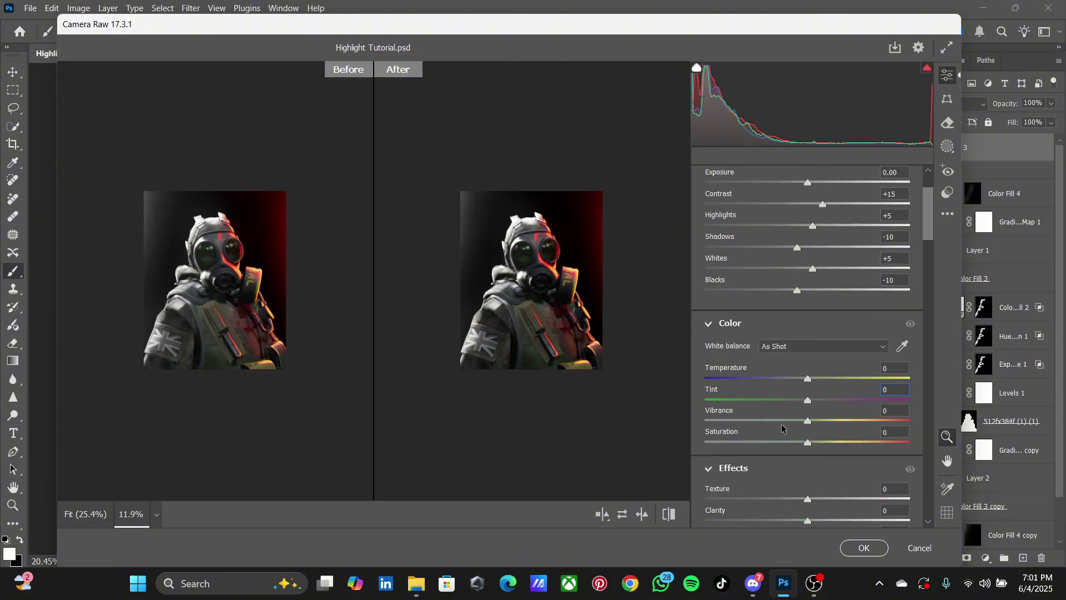
pyautogui.moveTo(808, 498)
pyautogui.mouseDown()
pyautogui.moveTo(738, 498)
pyautogui.moveTo(833, 492)
pyautogui.mouseUp()
pyautogui.scroll(-2, 625, 389)
pyautogui.scroll(1, 632, 302)
pyautogui.scroll(-5, 785, 444)
pyautogui.scroll(-10, 785, 444)
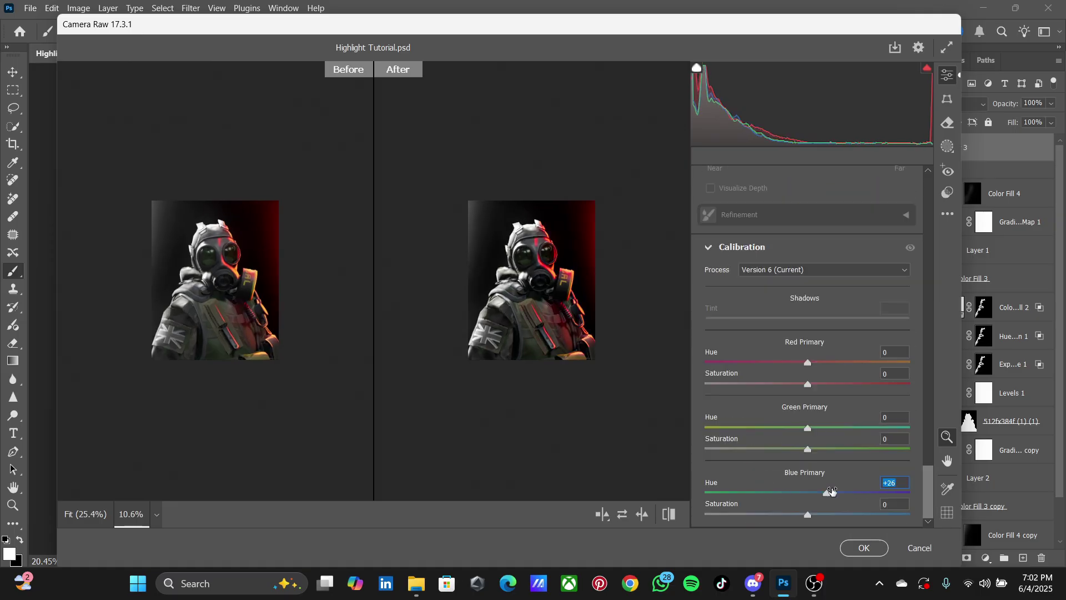